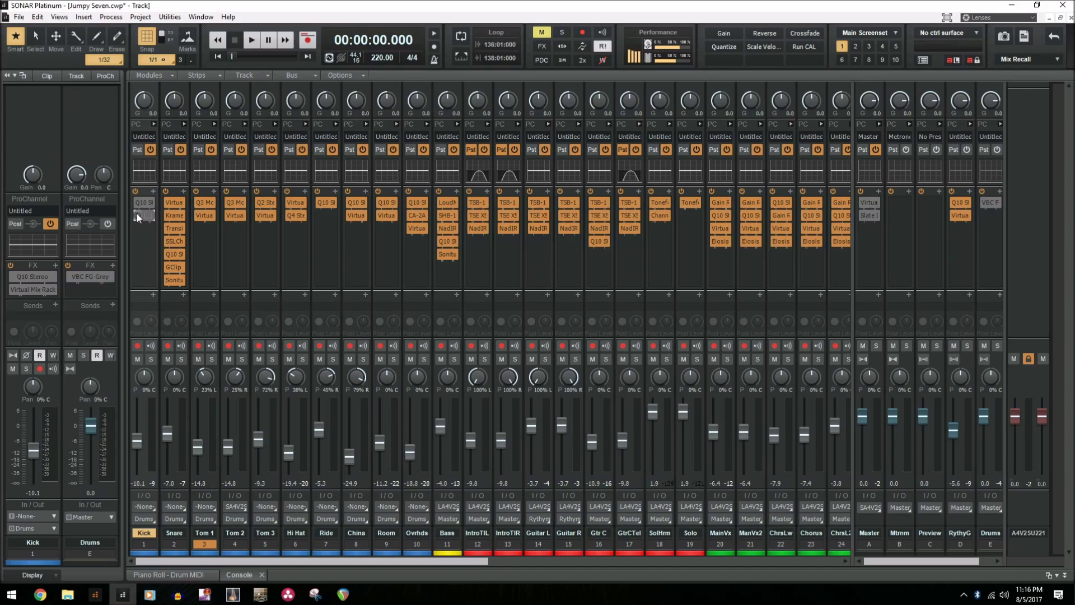
Step: Open the kick track's Q10 Stereo equalizer and solo the kick
drag(137, 214, 136, 213)
double_click(149, 203)
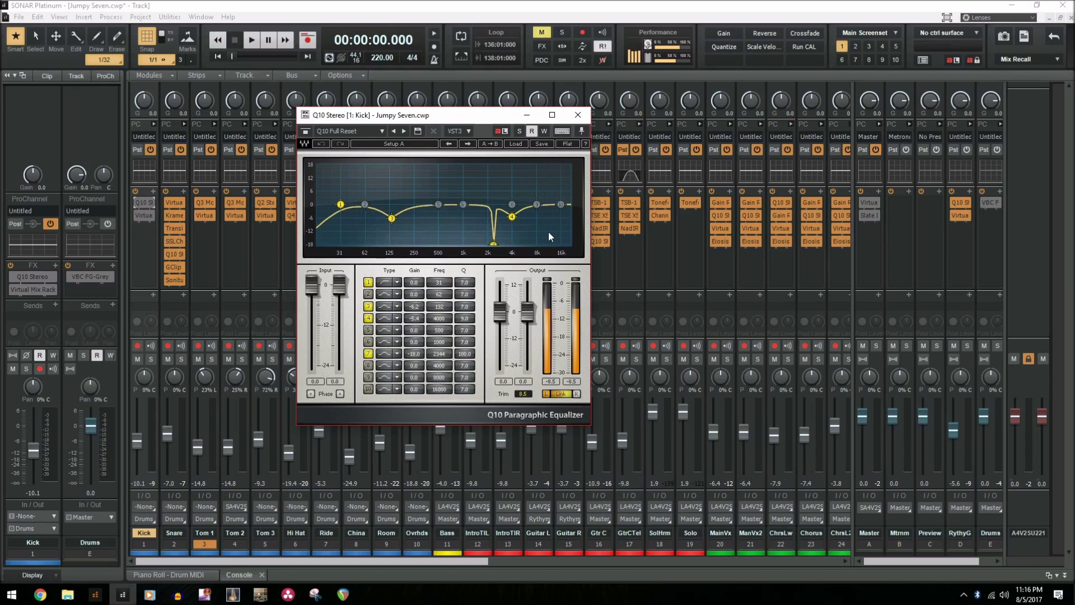
click(150, 362)
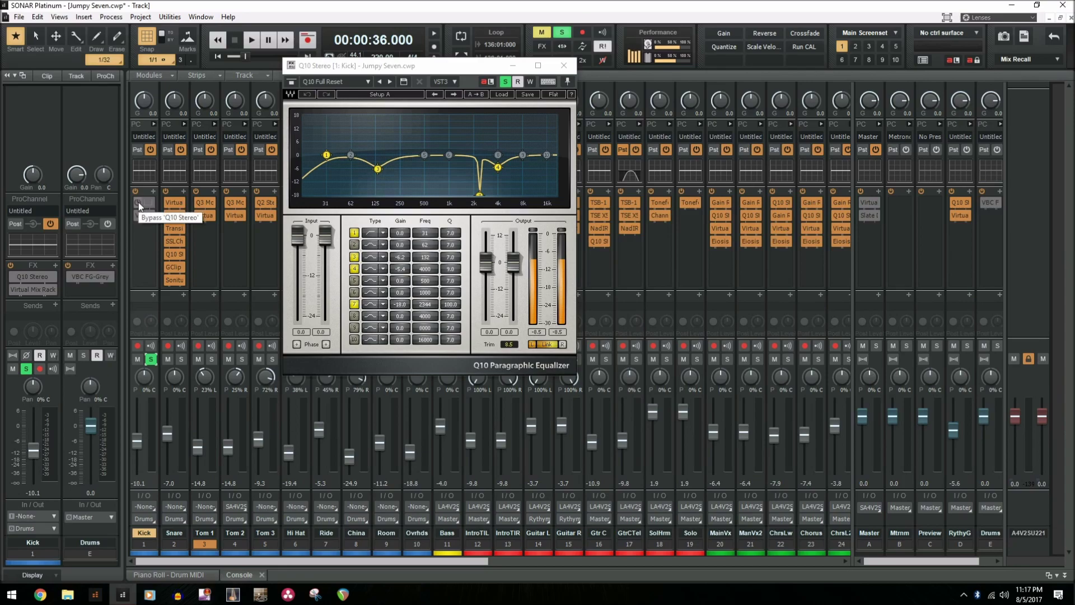
Step: Play the soloed kick and enable its Q10 Stereo equalizer during playback to hear the difference
key(space)
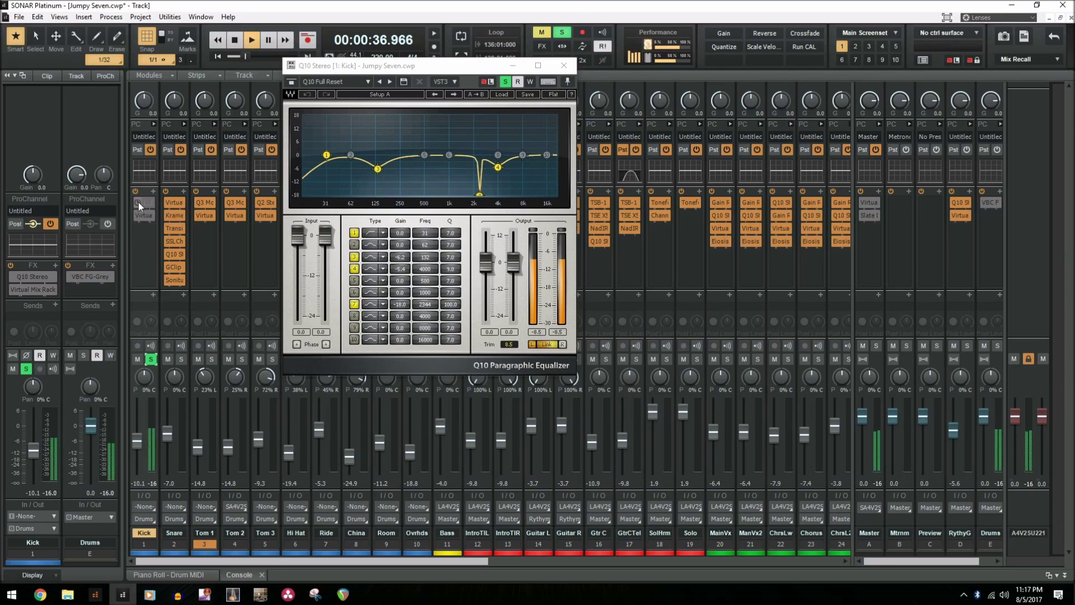
click(139, 202)
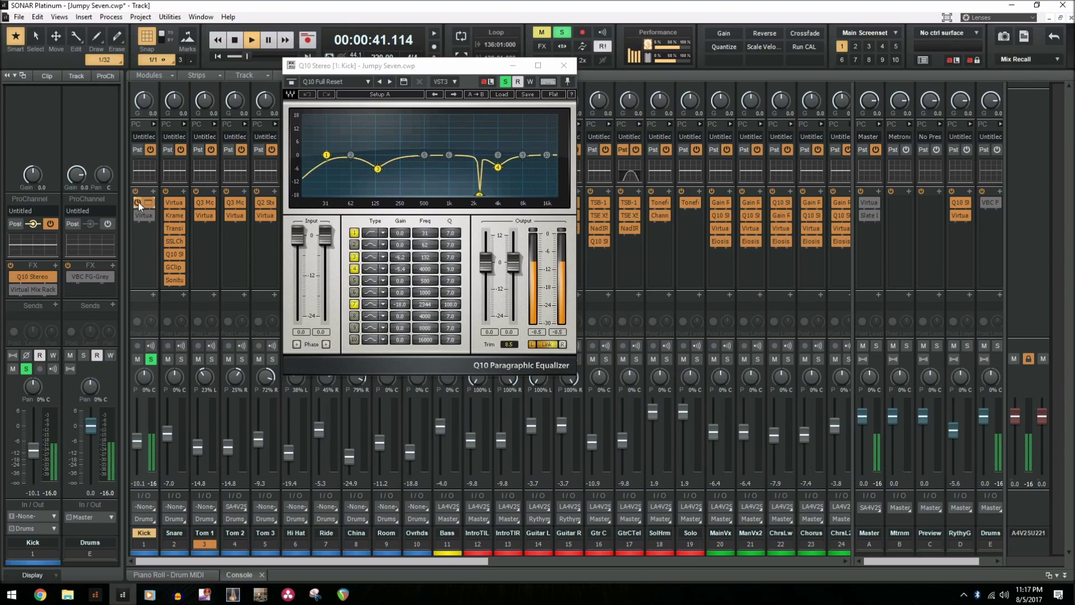
key(space)
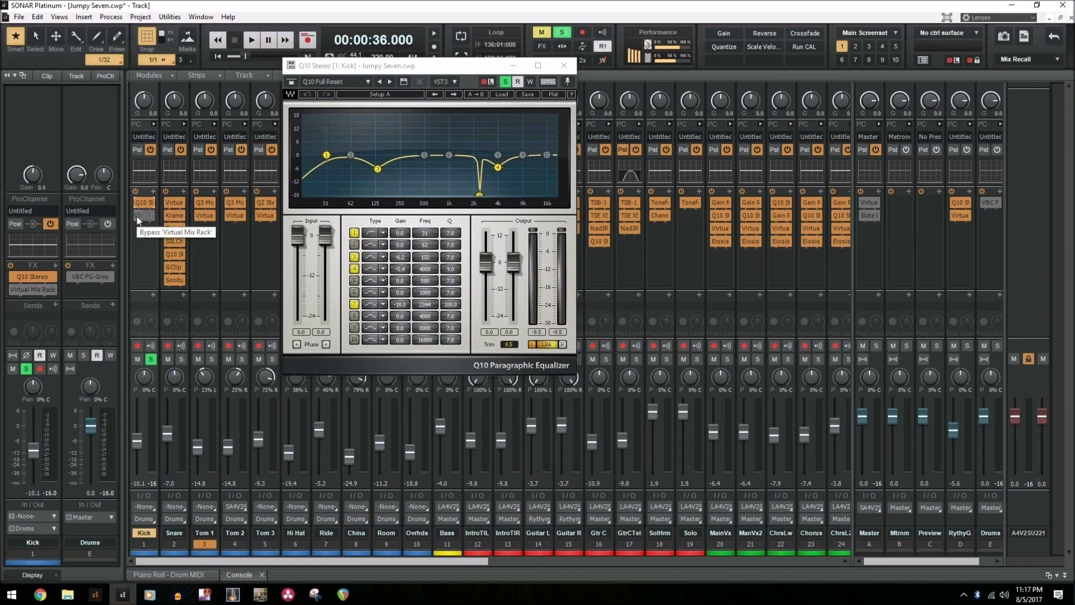
Step: Enable the kick's Virtual Mix Rack, open it, and move its window so the whole rack can be worked on
click(137, 217)
double_click(151, 214)
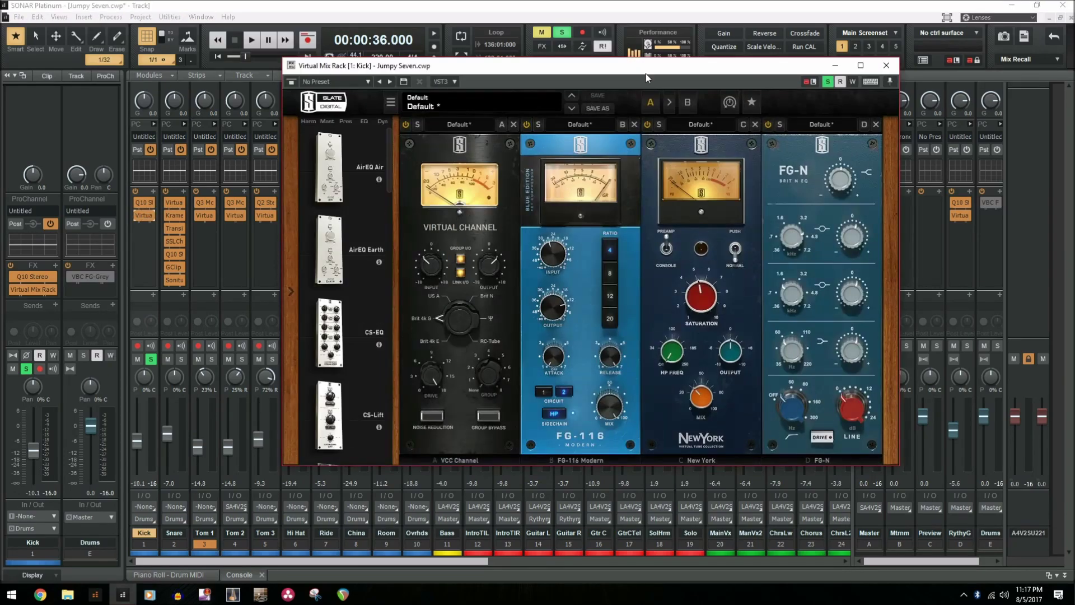
drag(646, 73, 457, 54)
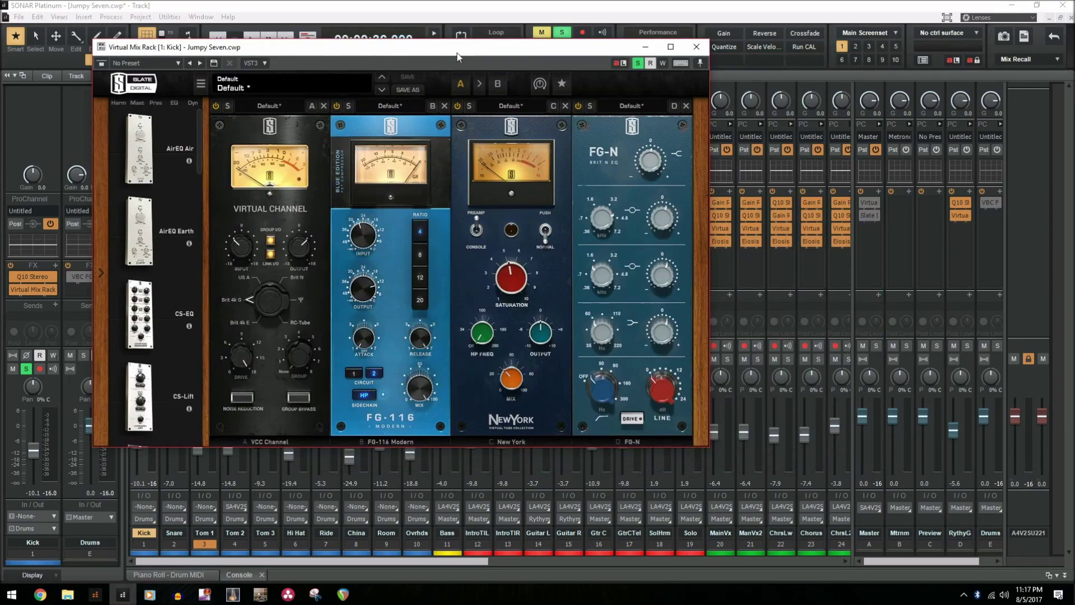
Step: Bypass the VCC Channel, FG-116 Modern, New York and FG-N modules in the kick's Virtual Mix Rack
click(219, 107)
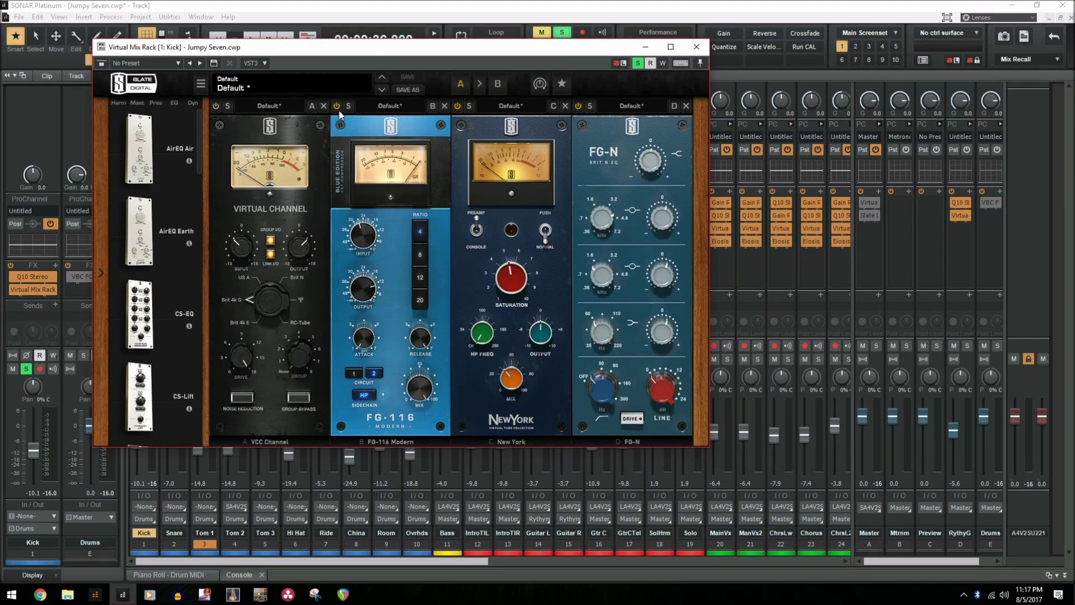
click(337, 108)
click(458, 107)
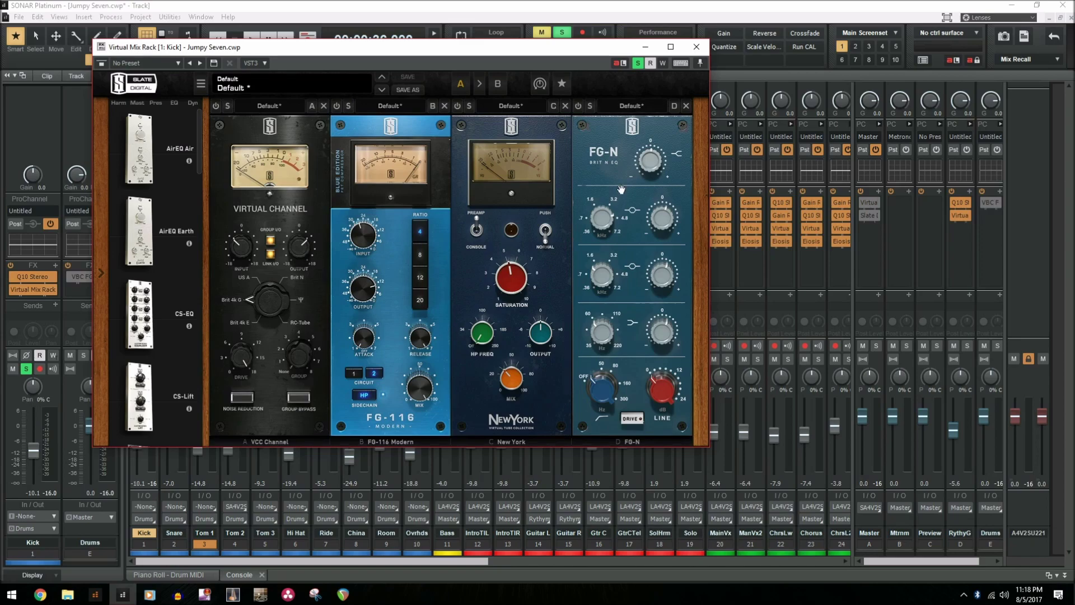
mouse_move(601, 226)
mouse_move(603, 279)
mouse_move(603, 337)
Step: Re-enable the VCC Channel, FG-116 Modern, New York and FG-N modules one by one during kick playback, and close the rack
click(216, 105)
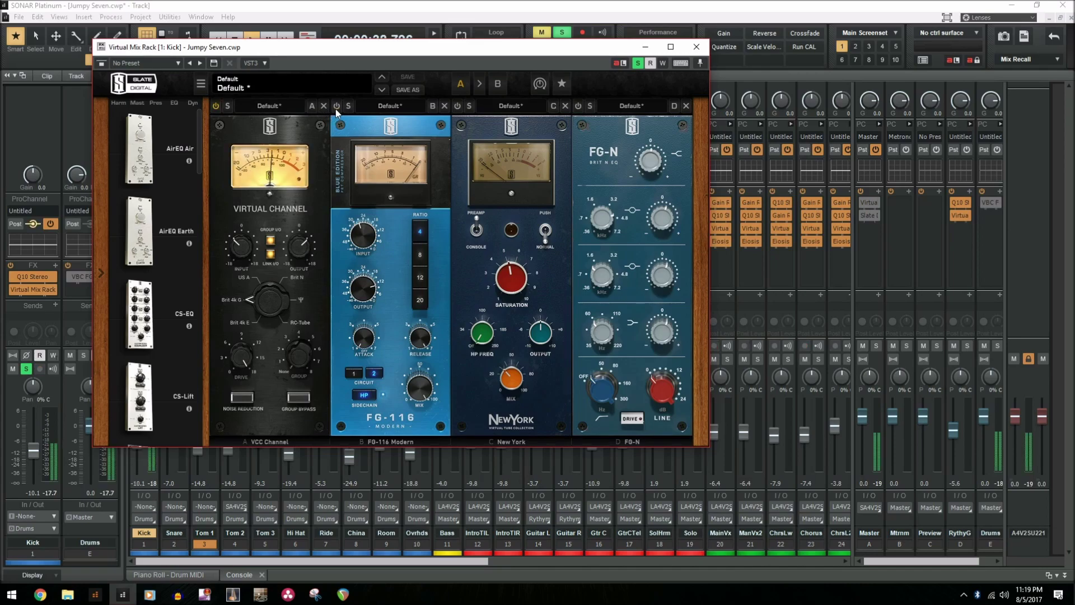
click(336, 107)
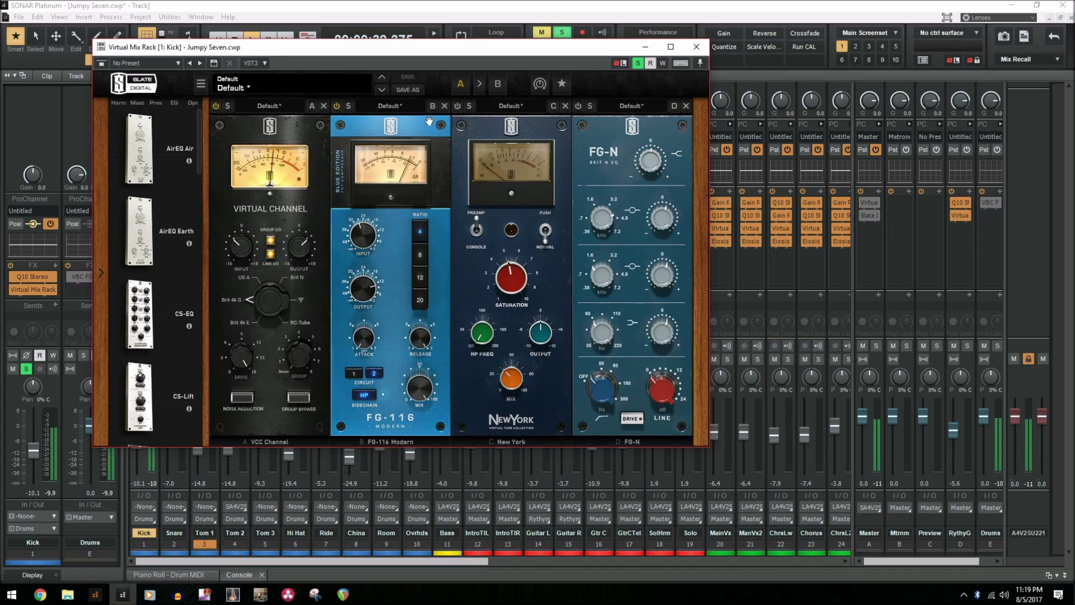
click(457, 105)
click(578, 106)
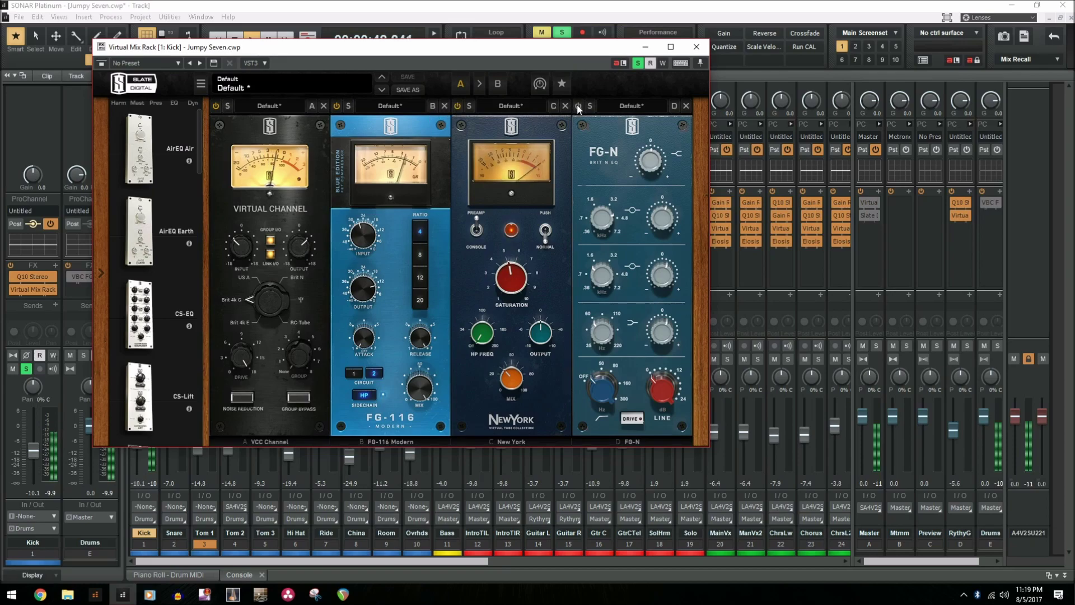
click(696, 46)
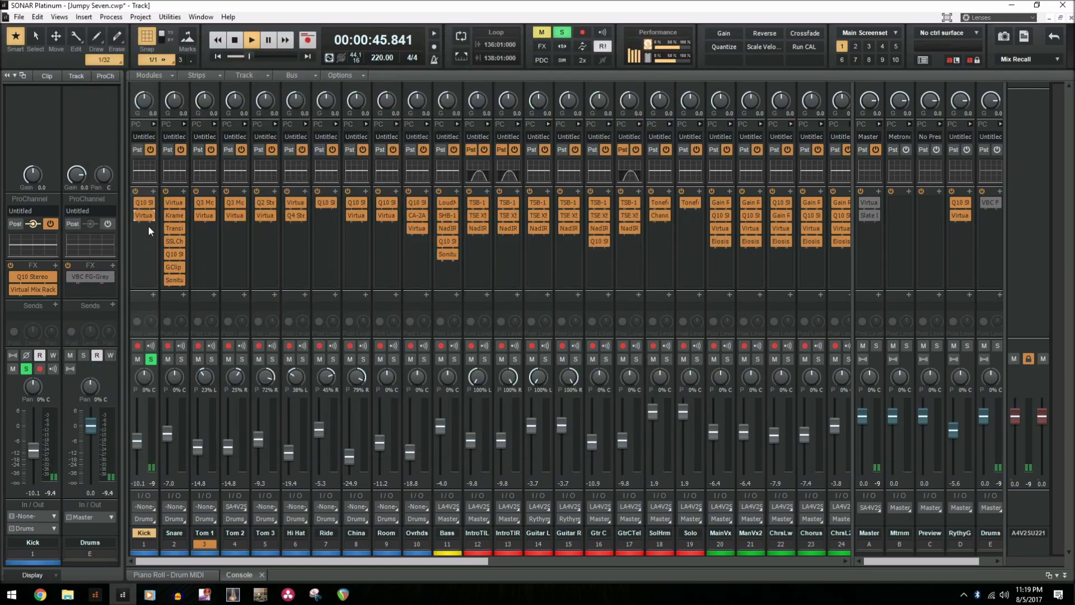
key(space)
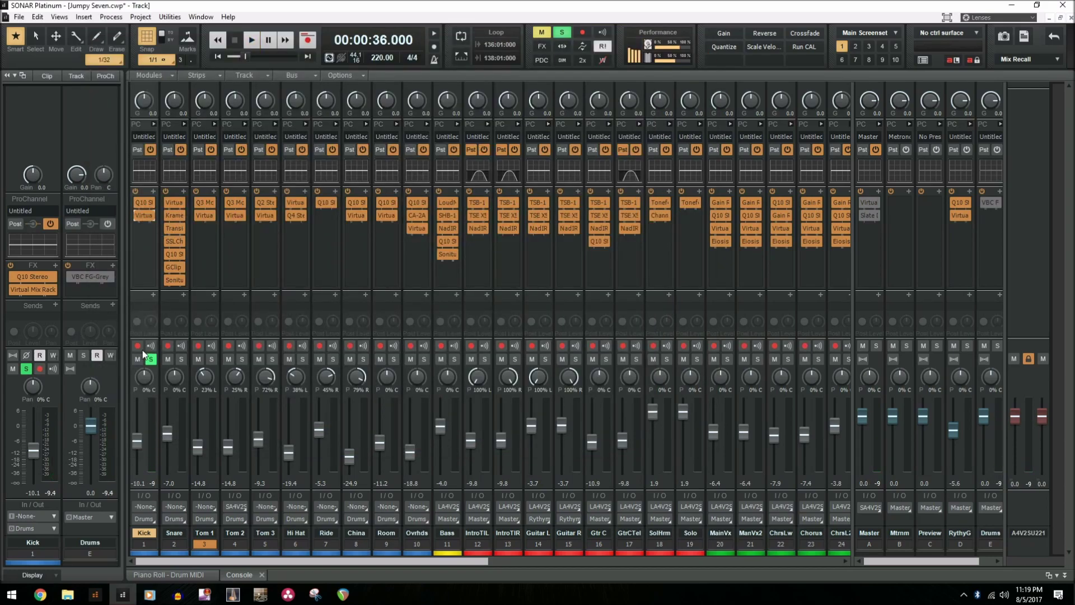
Step: Solo the snare instead of the kick and compare its Virtual Mix Rack with the VCC Channel module off and on during playback
click(151, 359)
click(181, 359)
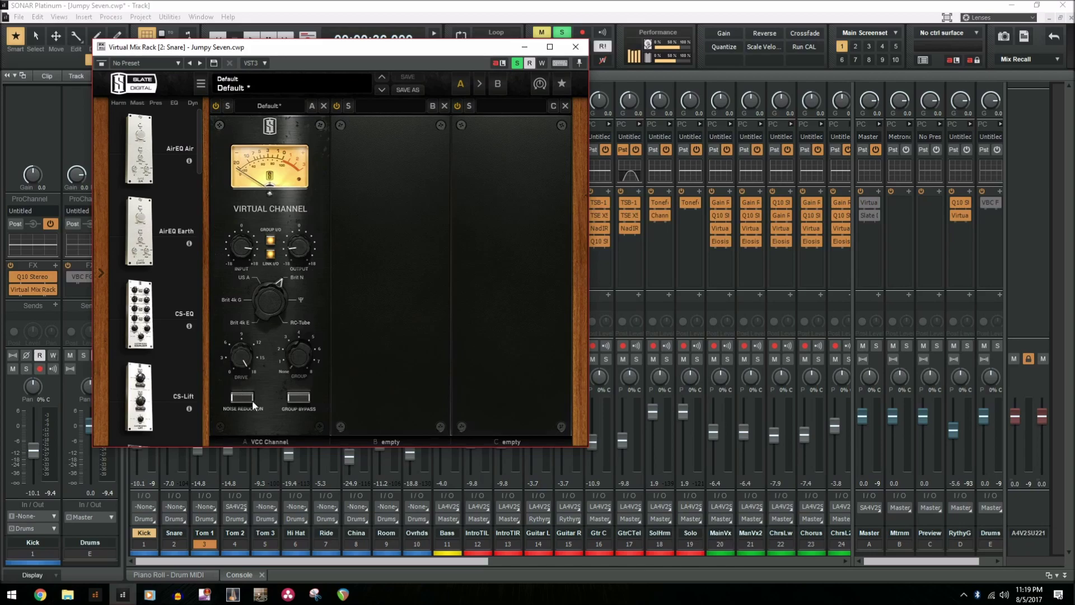
click(217, 105)
key(space)
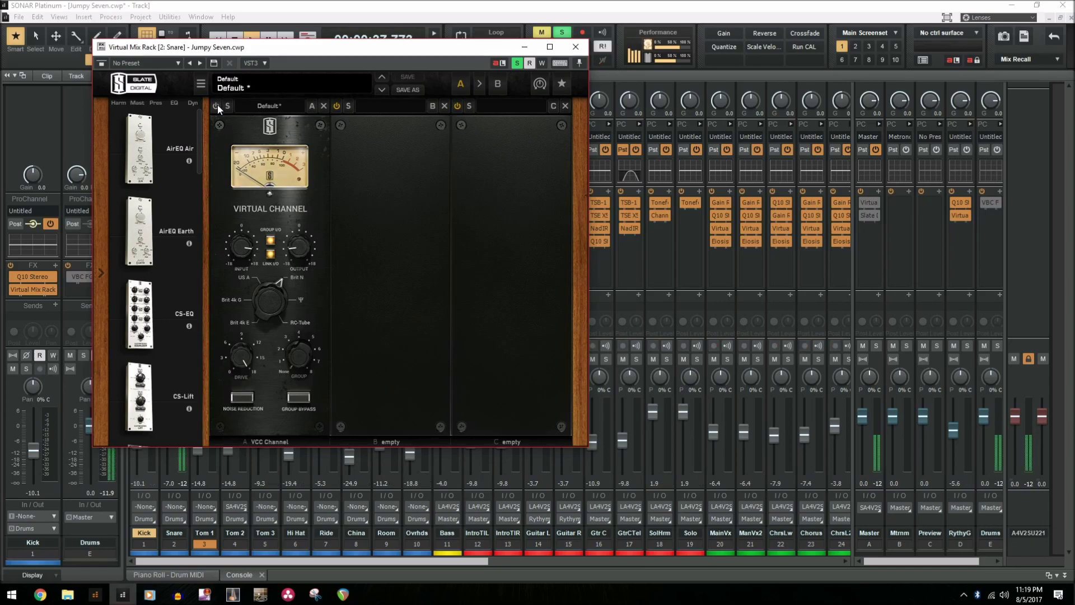
click(216, 105)
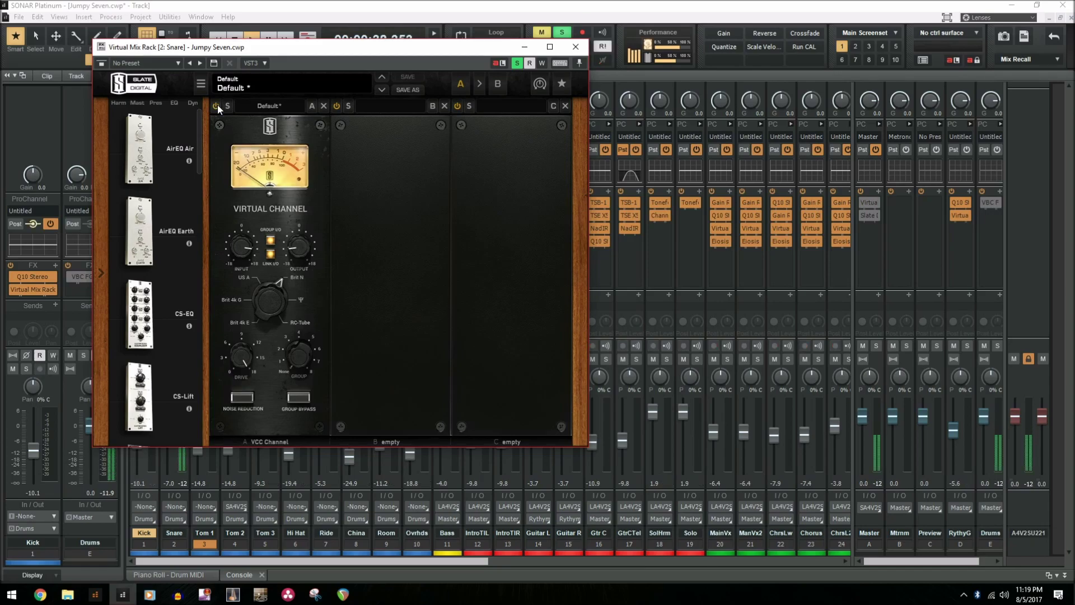
click(581, 48)
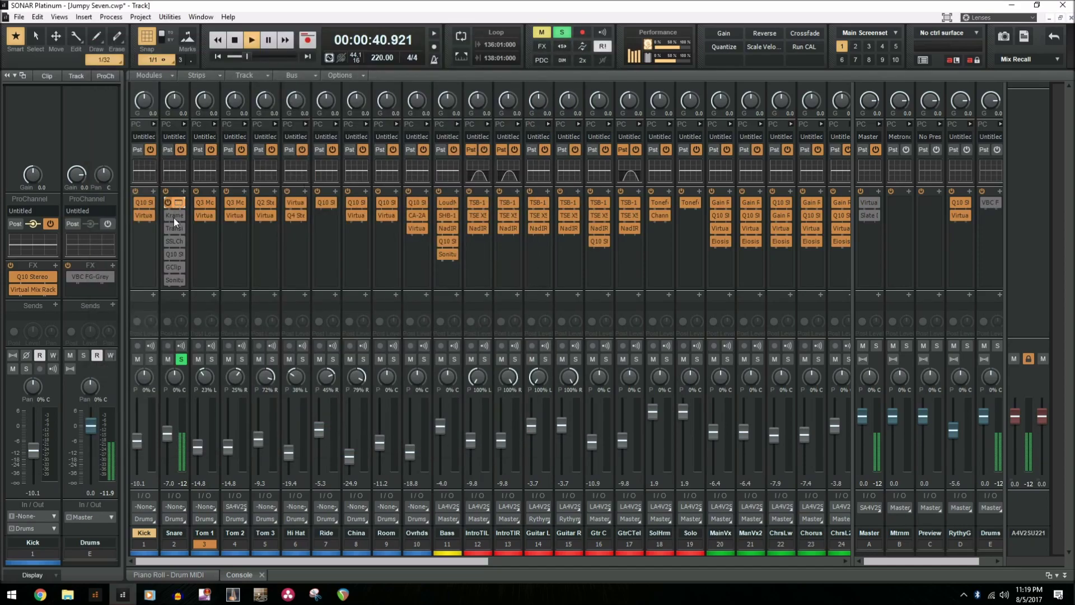
key(space)
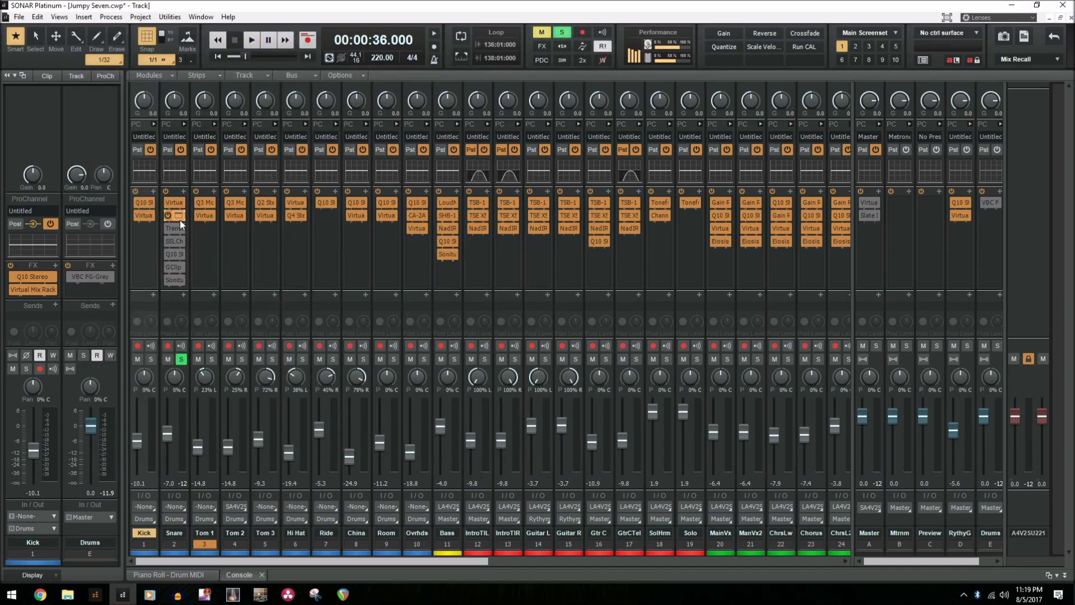
Step: Open the snare's Kramer PIE Stereo compressor and move its window clear of the snare's channel strip
click(182, 216)
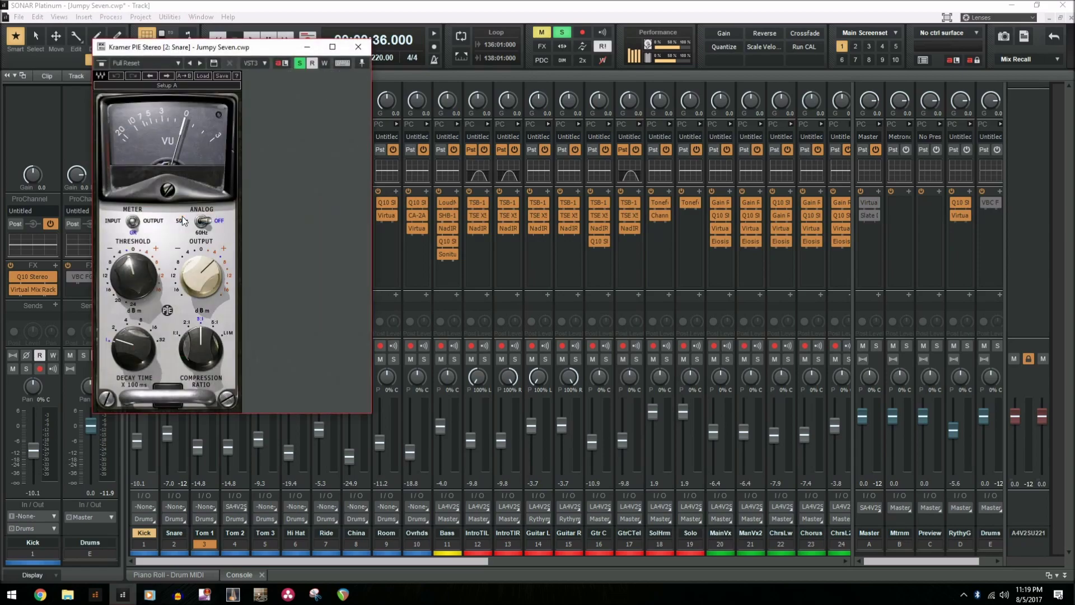
drag(245, 48, 486, 115)
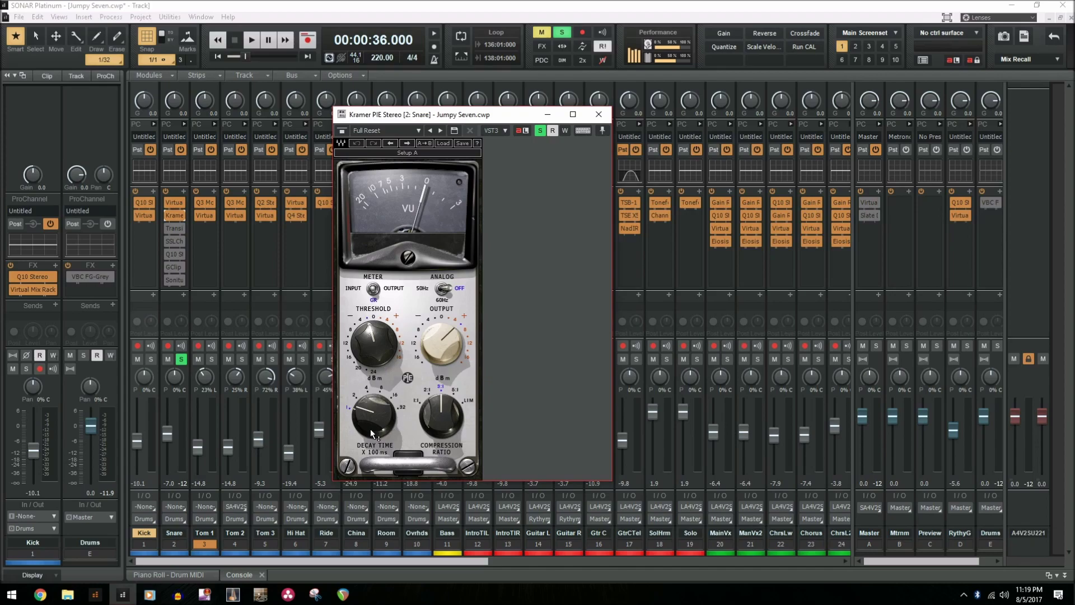
mouse_move(358, 343)
Step: Compare the snare playback with the Kramer PIE Stereo compressor bypassed and enabled, leaving it enabled
click(167, 215)
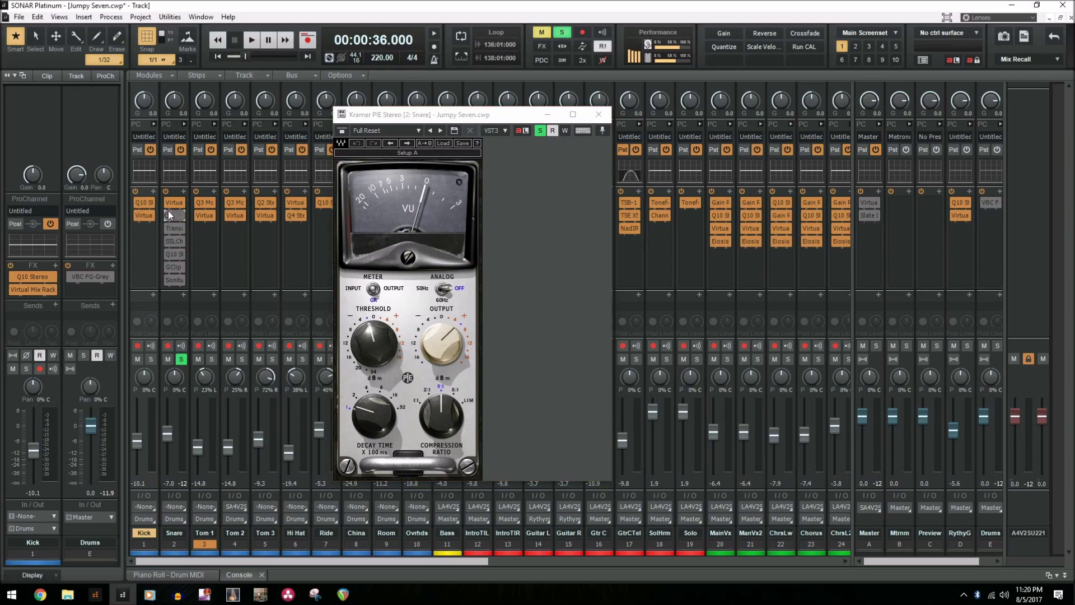
key(space)
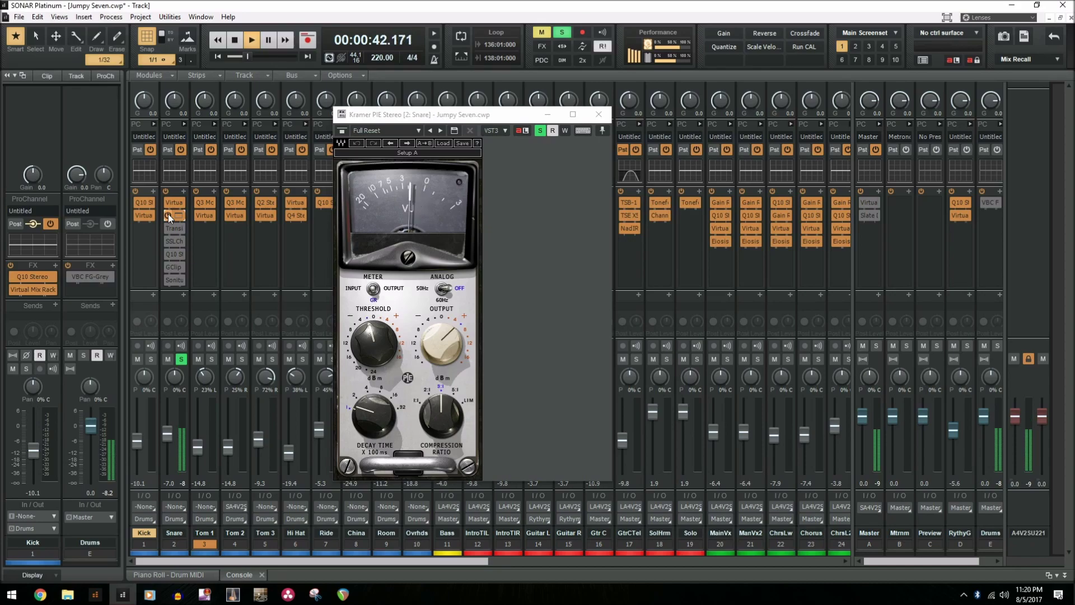
click(168, 214)
click(168, 213)
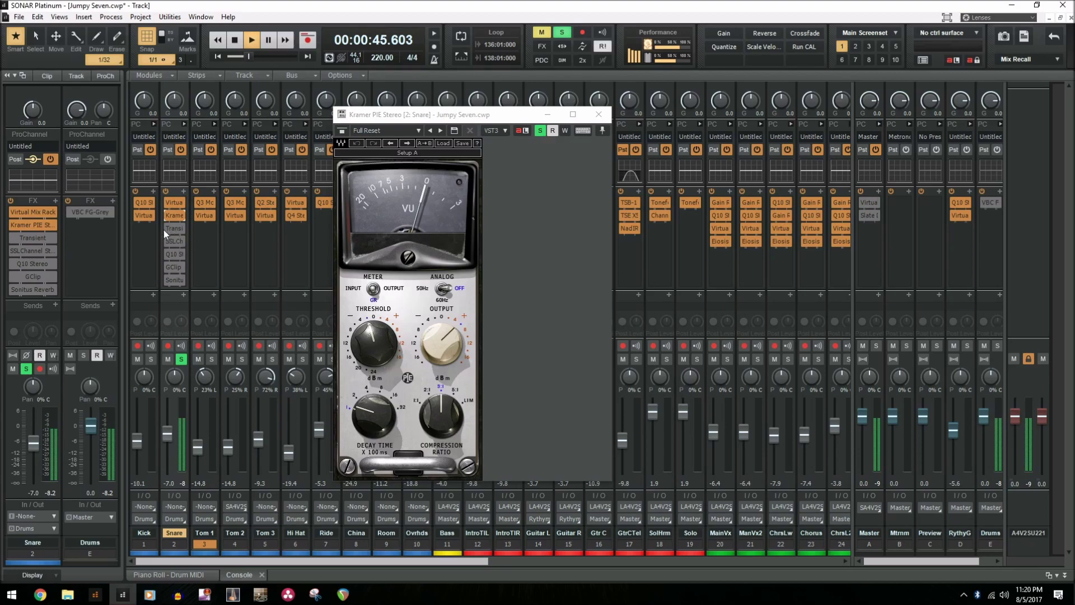
key(space)
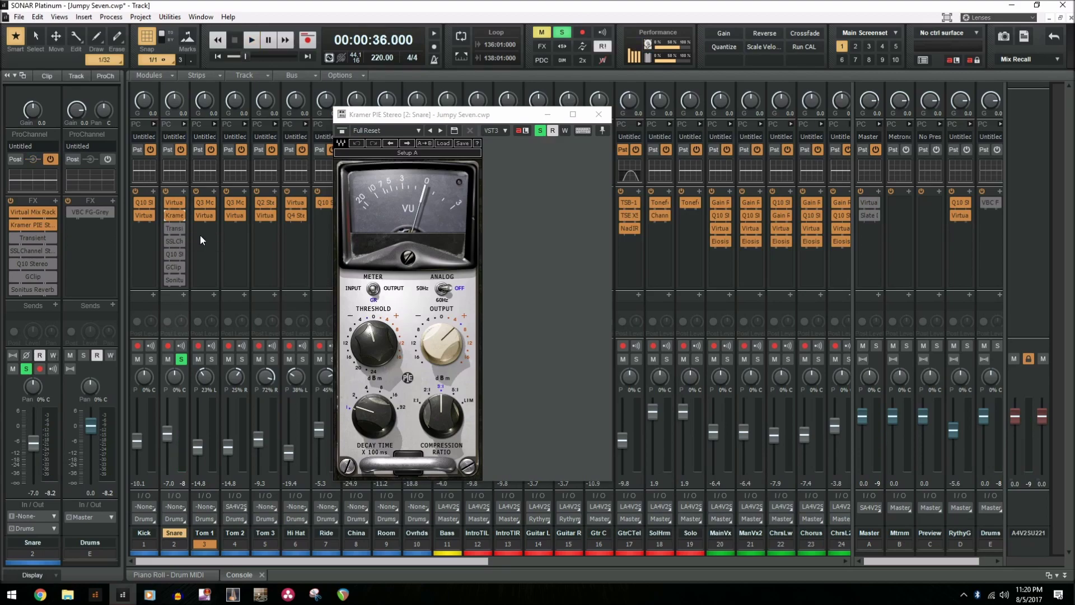
Step: Enable and open the snare's Transient plug-in, and compare playback with it bypassed and re-enabled
click(169, 226)
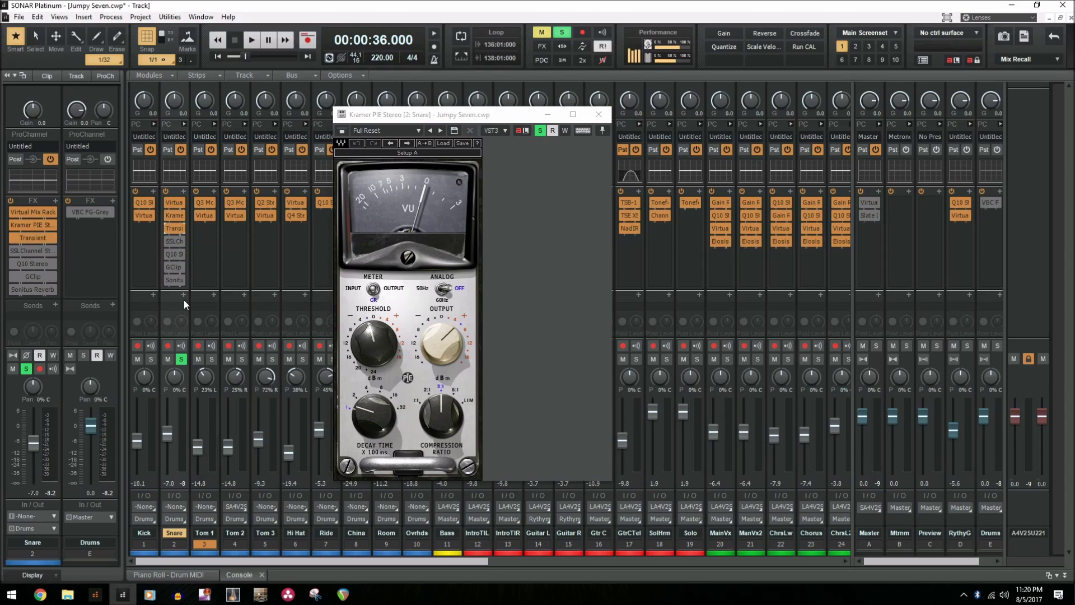
double_click(177, 226)
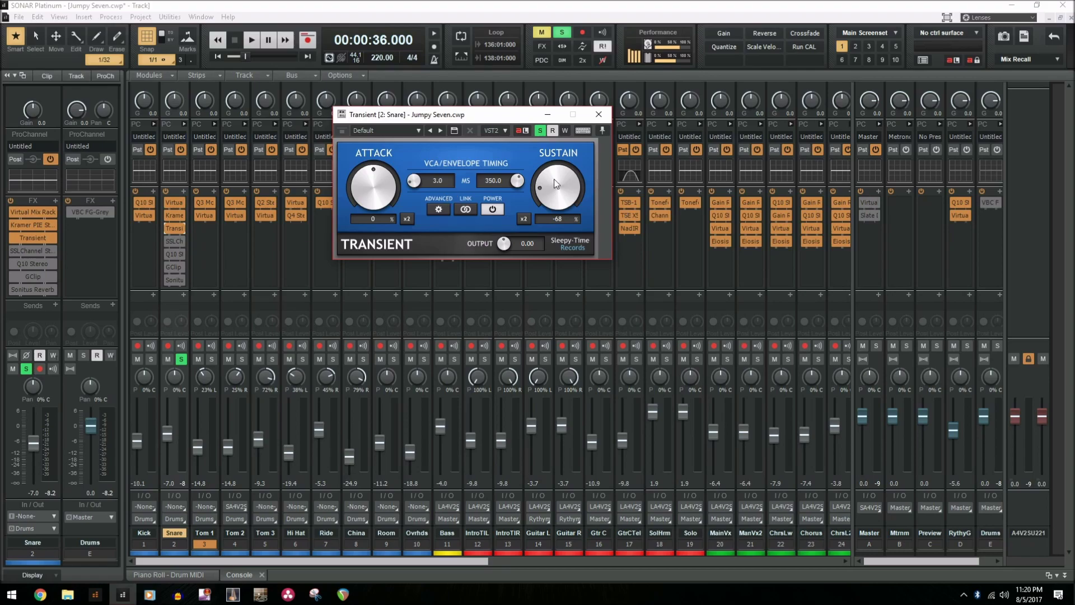
click(167, 228)
key(space)
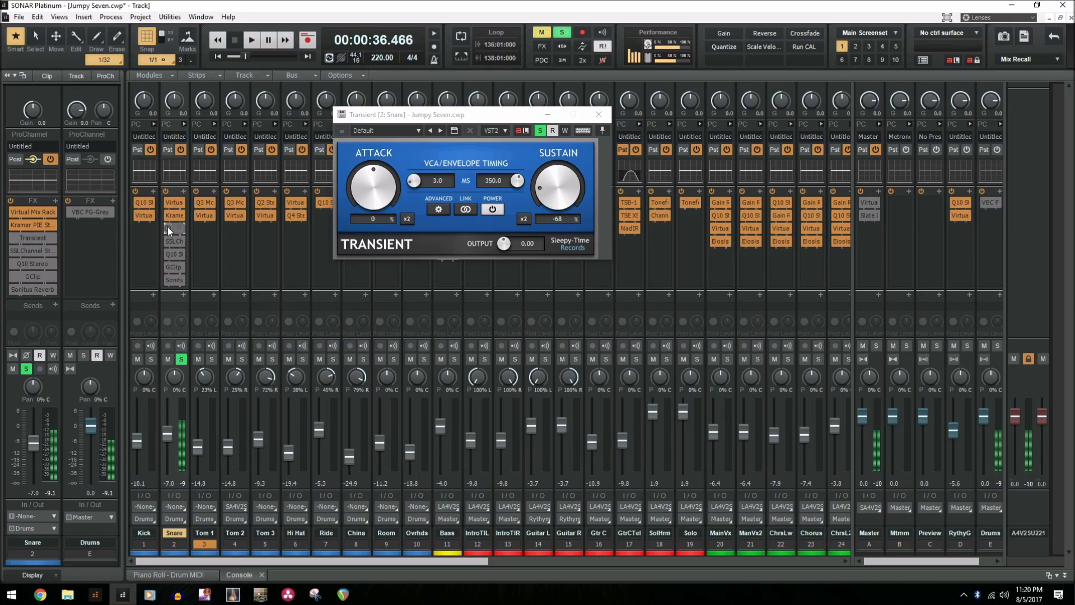
click(166, 227)
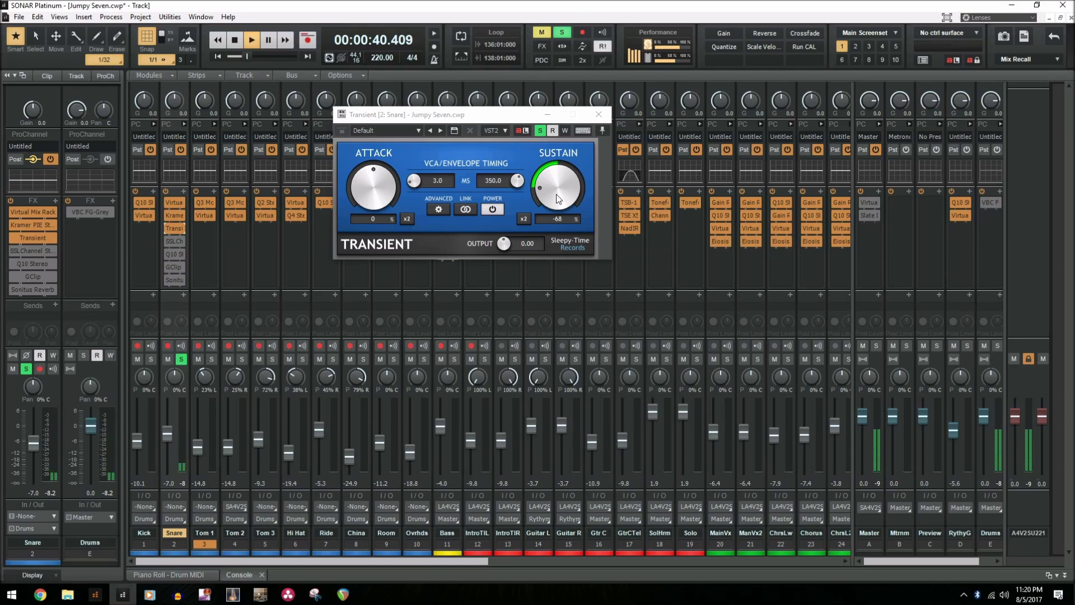
key(space)
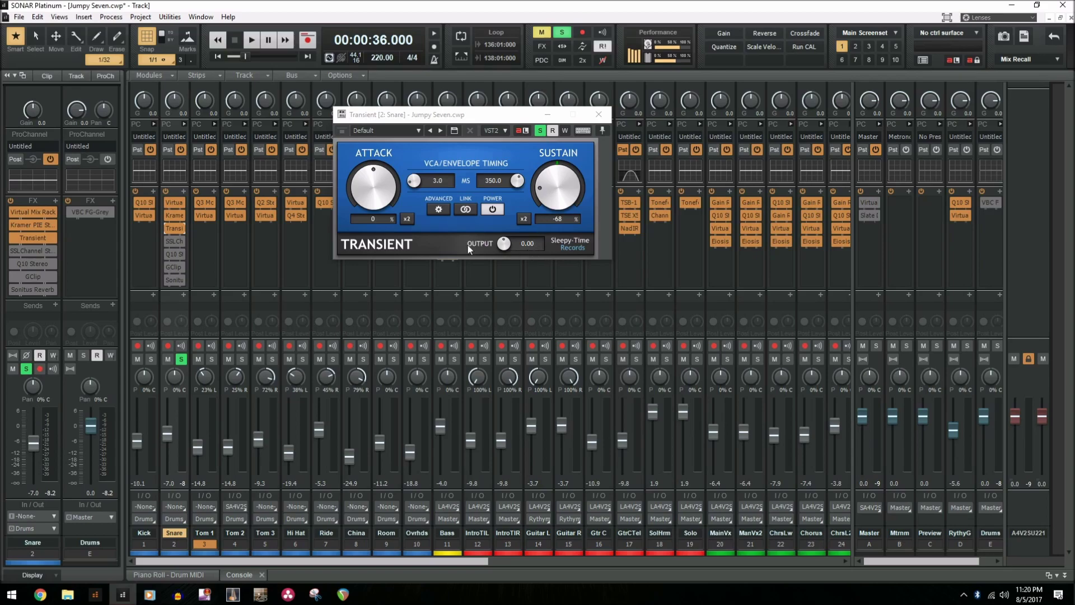
Step: Enable and open the snare's SSLChannel Stereo plug-in, and compare playback with it bypassed and re-enabled
click(168, 241)
double_click(173, 240)
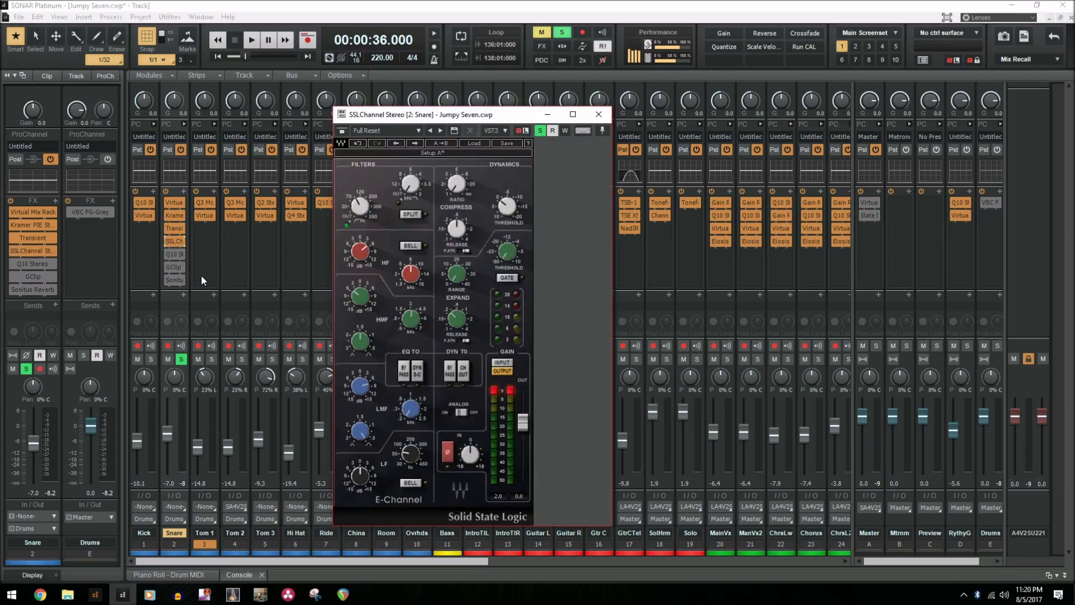
click(171, 243)
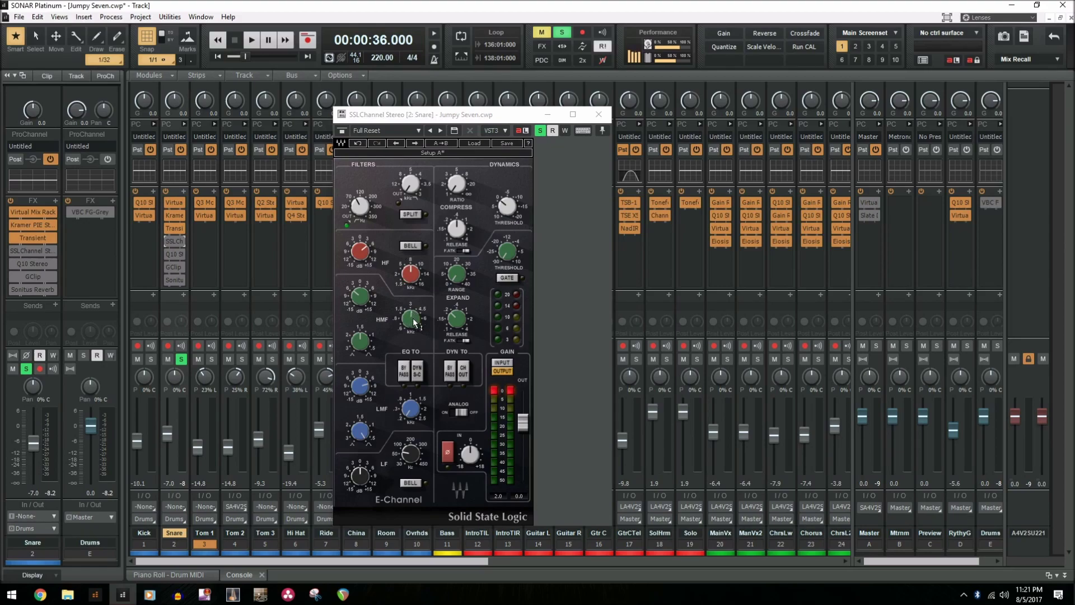
mouse_move(361, 300)
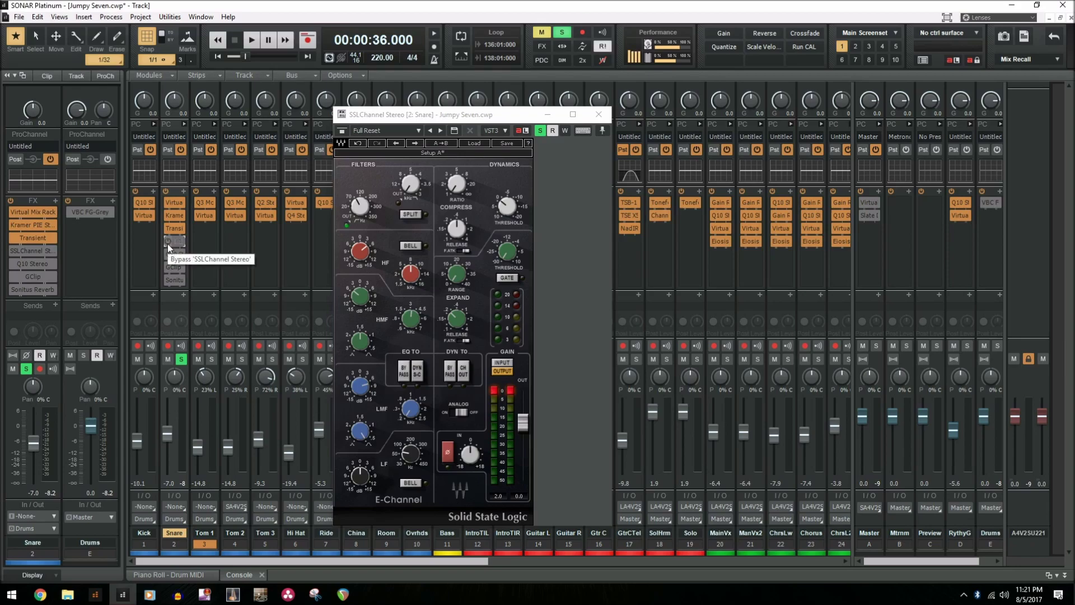
key(space)
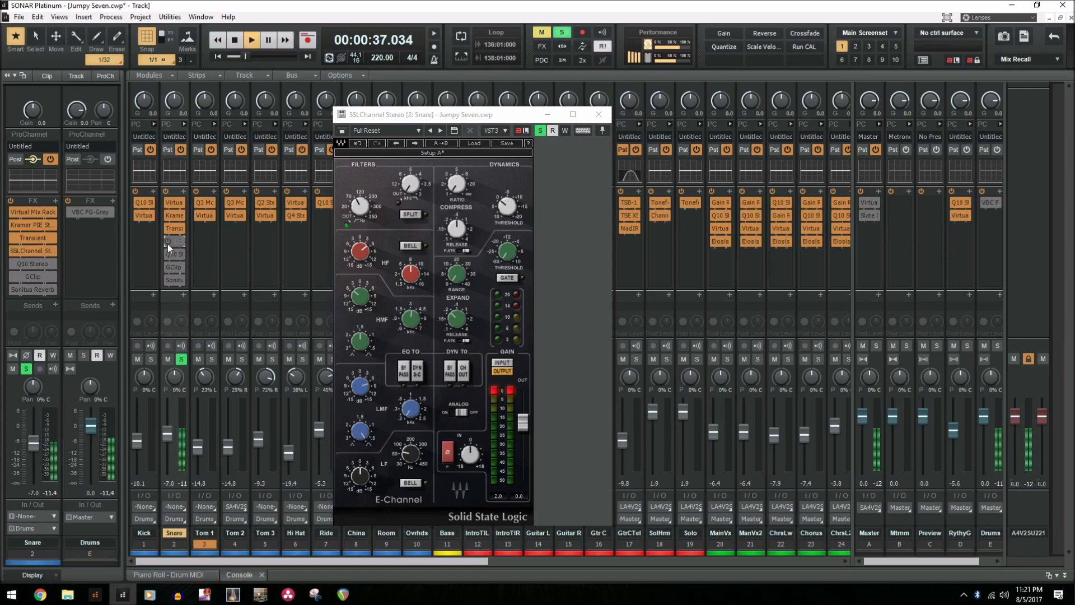
click(167, 242)
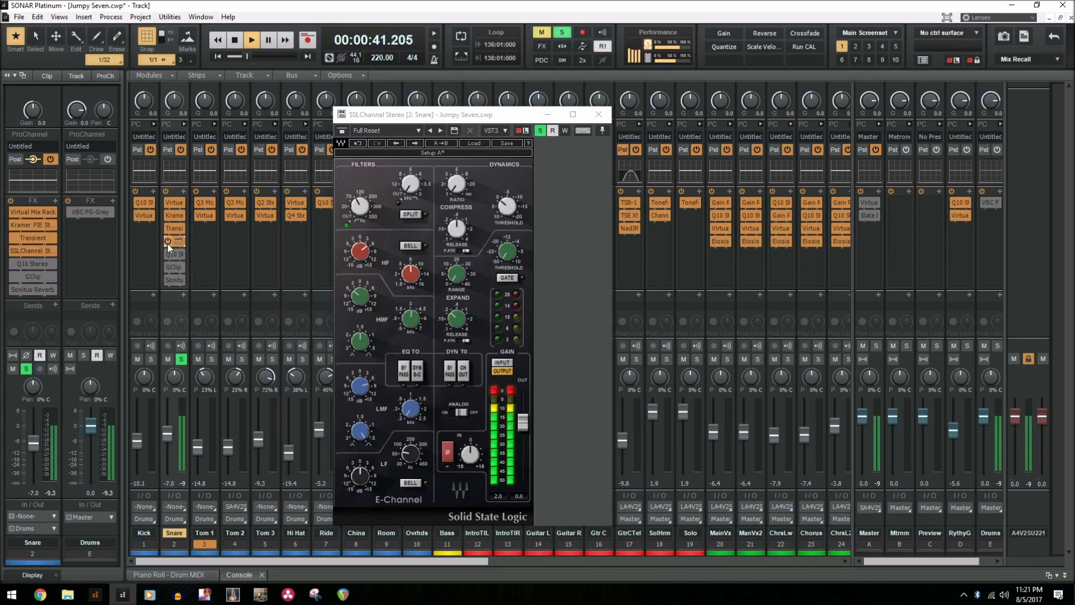
Step: Compare the snare playback with the SSLChannel's HMF gain cut and flat, restore the cut, and close the plug-in window
click(409, 335)
key(space)
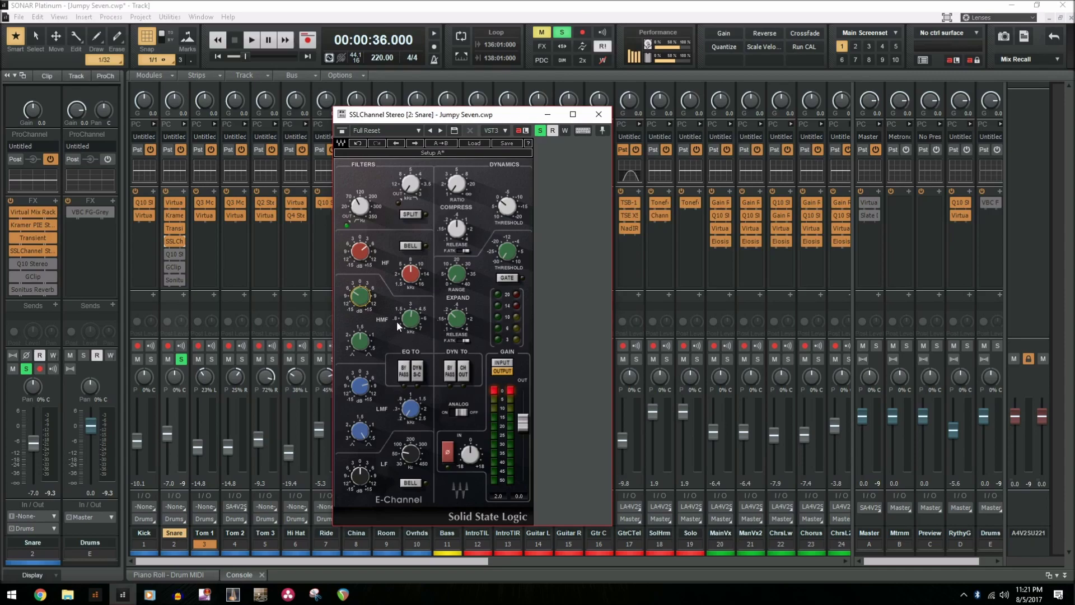
drag(362, 300, 360, 299)
key(space)
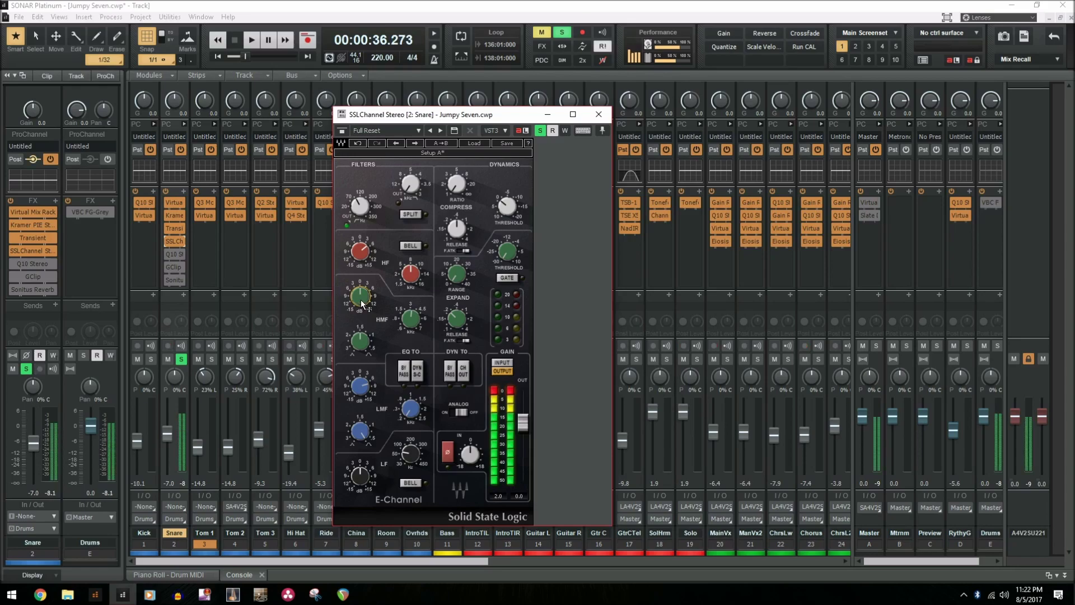
drag(360, 299, 360, 315)
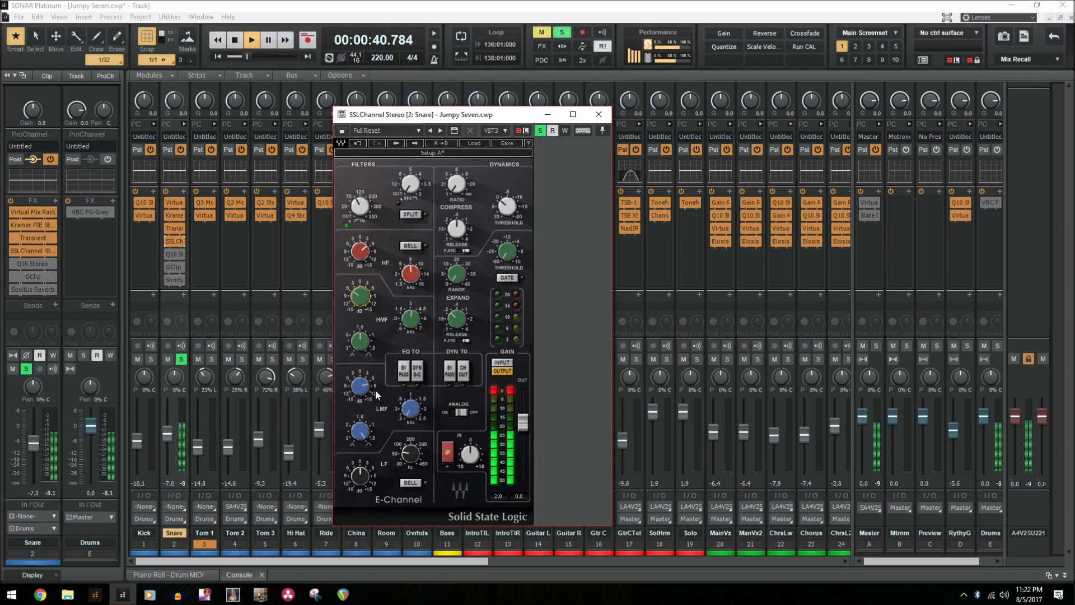
key(space)
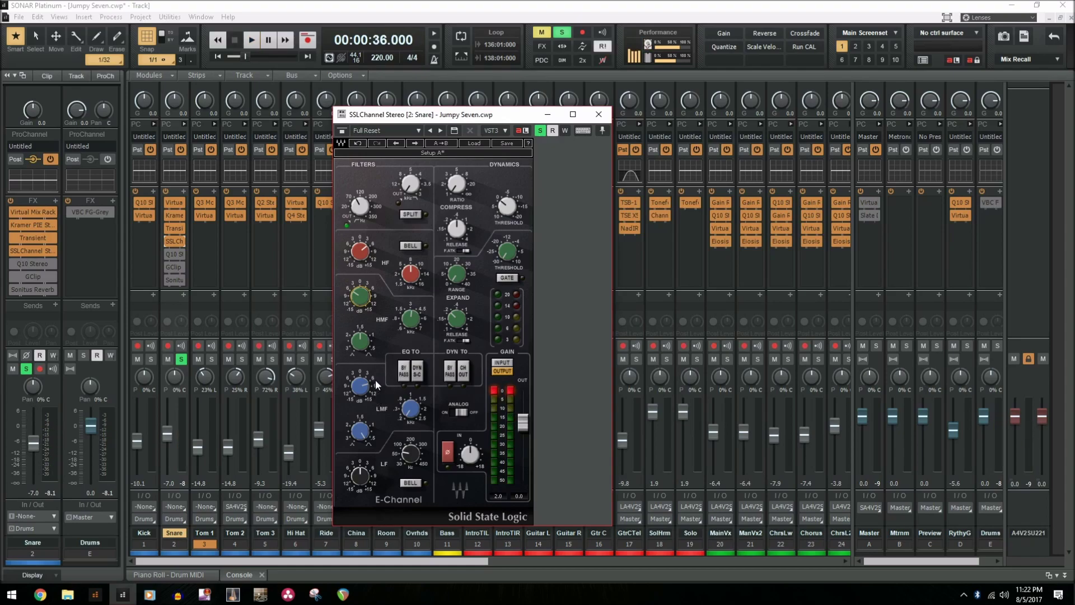
click(599, 114)
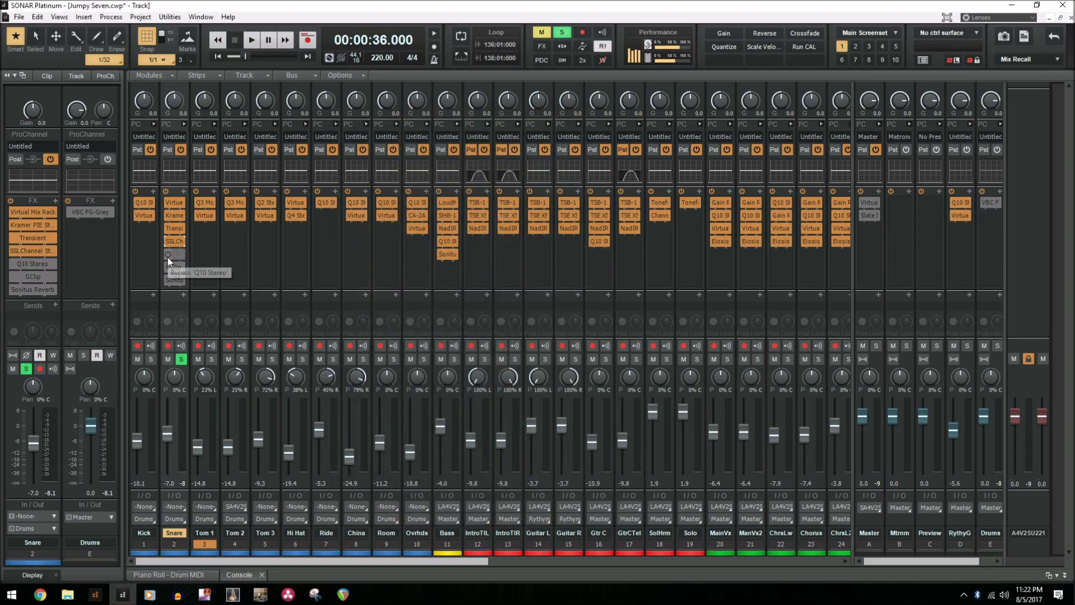
Step: Open and enable the snare's Q10 Stereo equalizer, and audition the 213 Hz band at 18.0 dB gain and back at -18.0 dB
double_click(174, 255)
key(Escape)
double_click(174, 255)
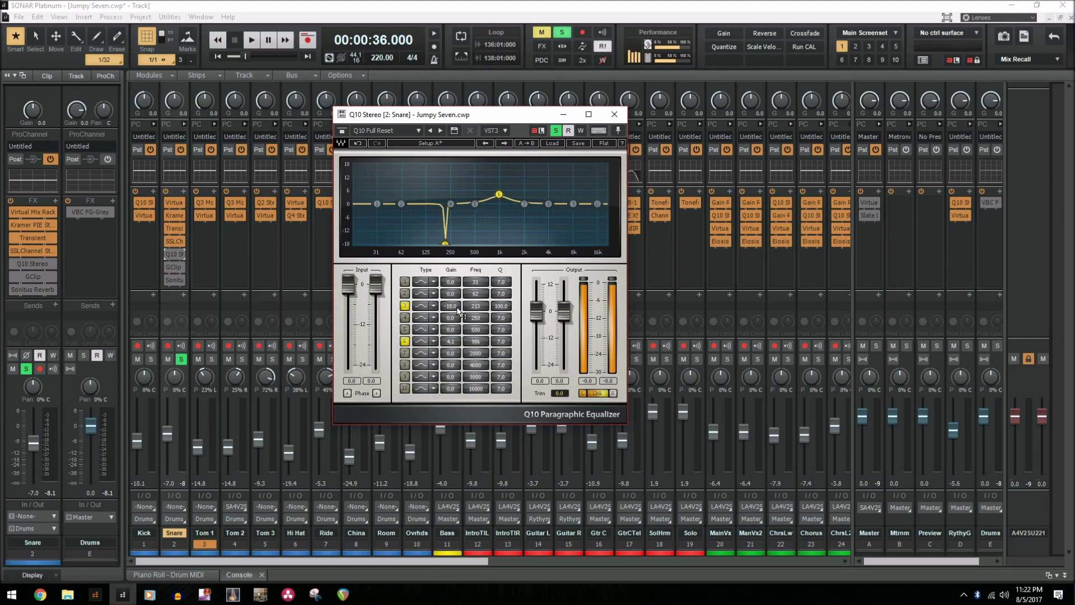
drag(457, 307, 457, 235)
click(166, 253)
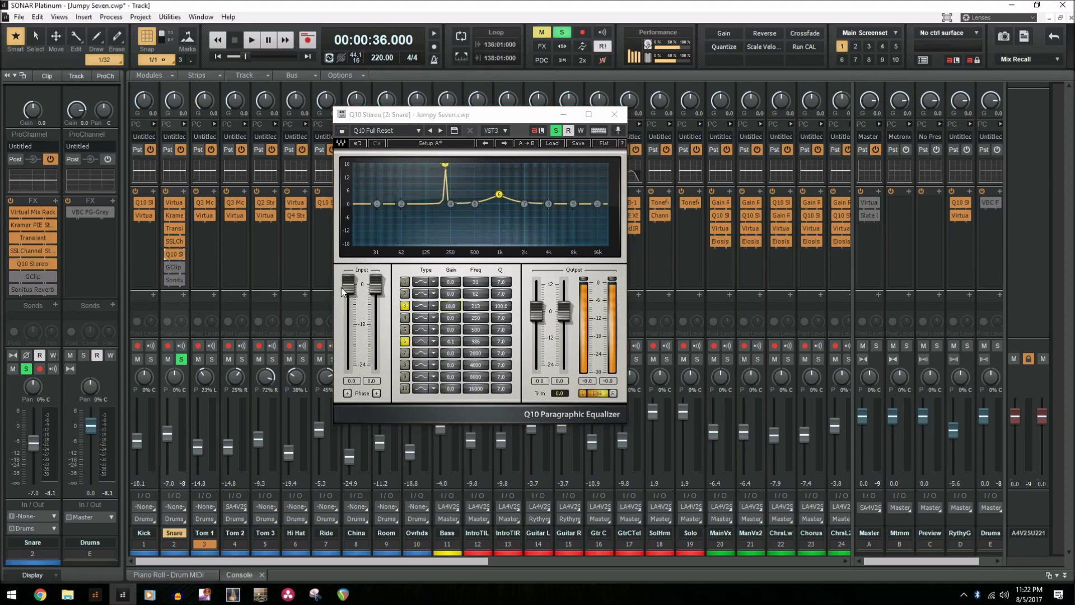
key(space)
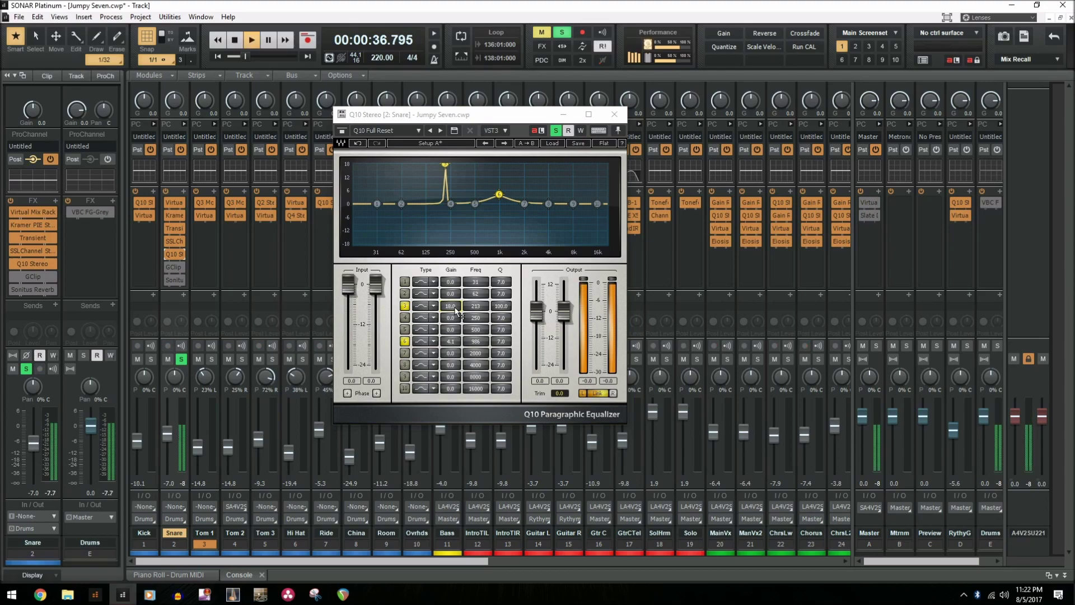
drag(456, 307, 455, 386)
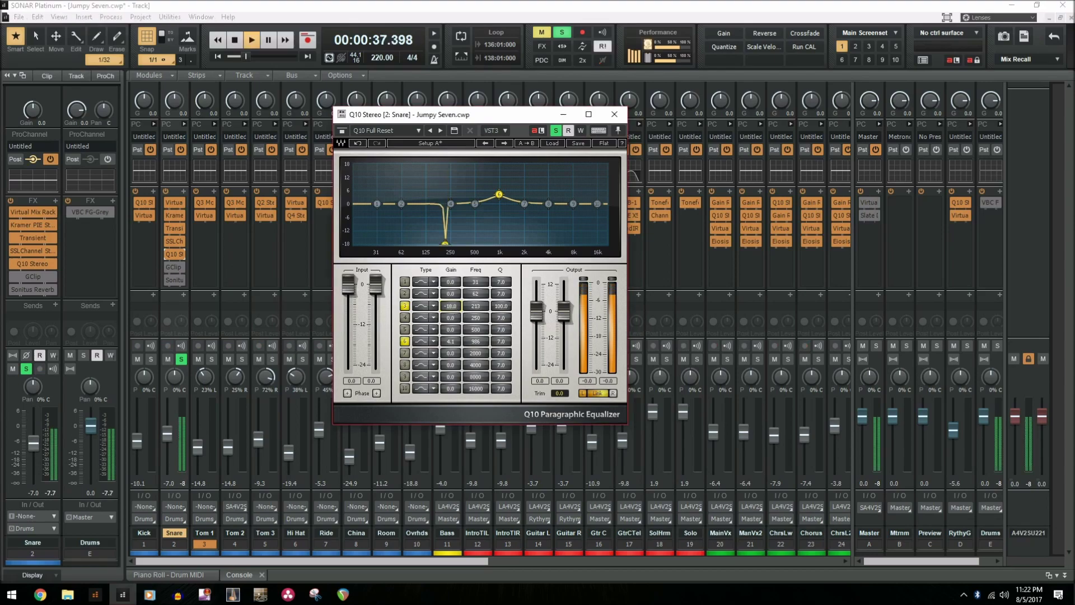
key(space)
Step: Compare the snare playback with the Q10 Stereo equalizer bypassed and re-enabled, leaving it enabled
click(167, 254)
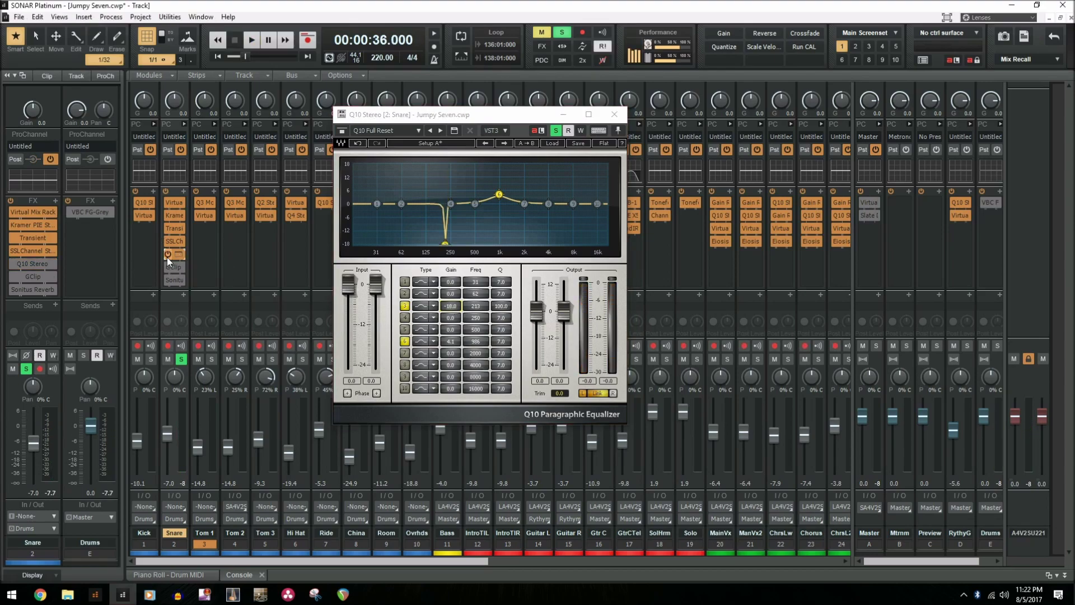
key(space)
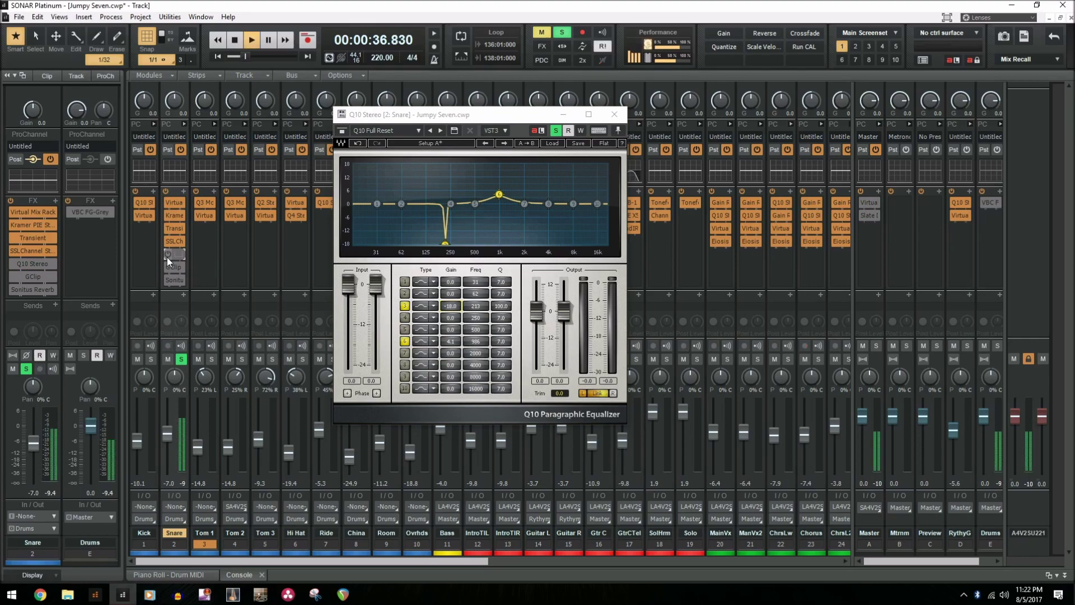
click(167, 255)
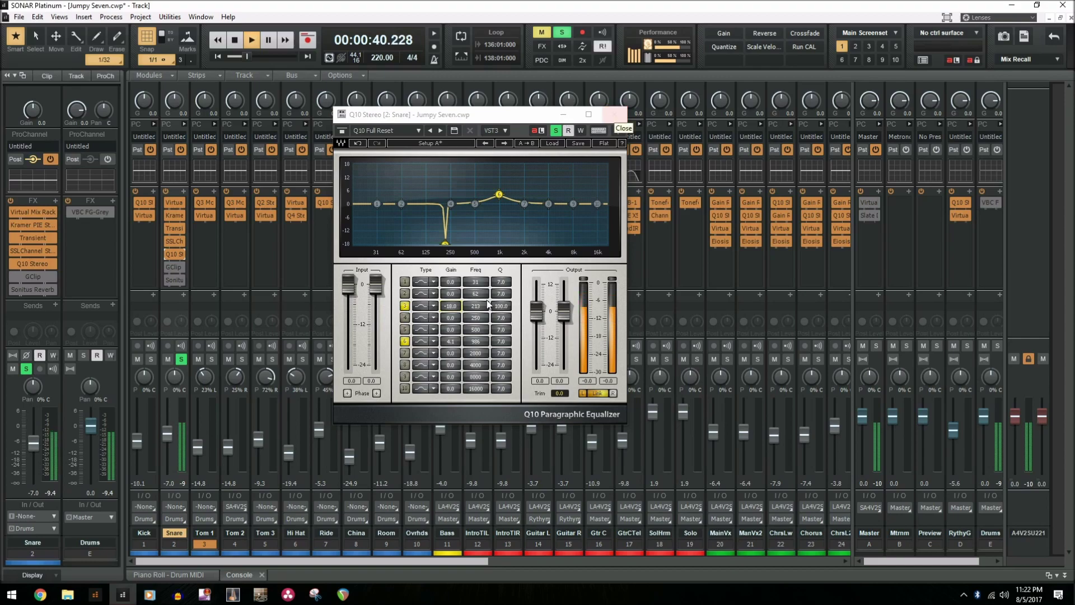
key(space)
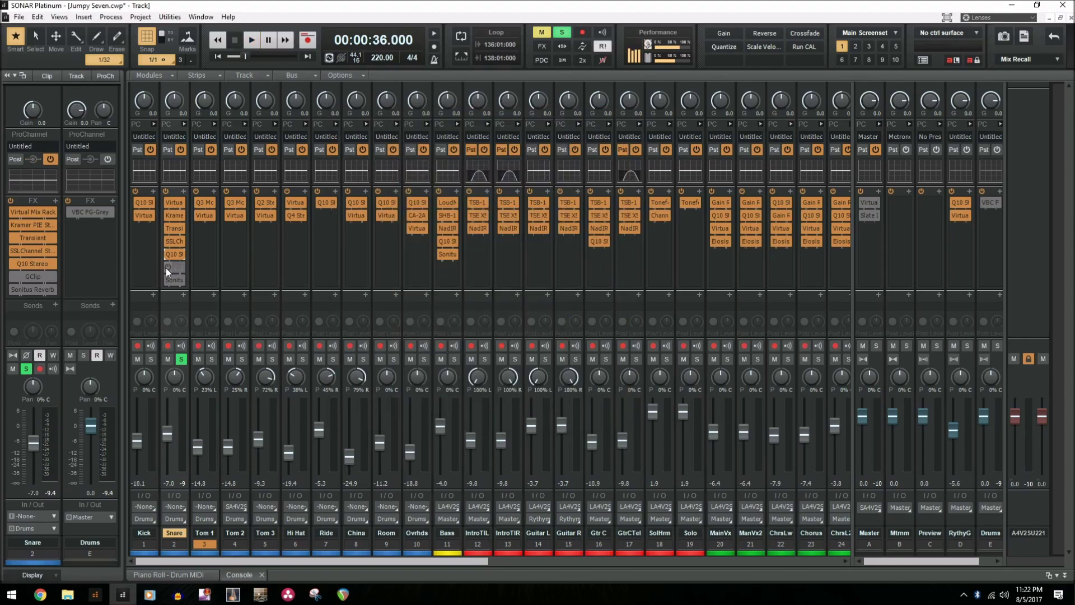
Step: Enable and open the snare's GClip plug-in, and compare playback with it bypassed and re-enabled
click(167, 267)
double_click(175, 261)
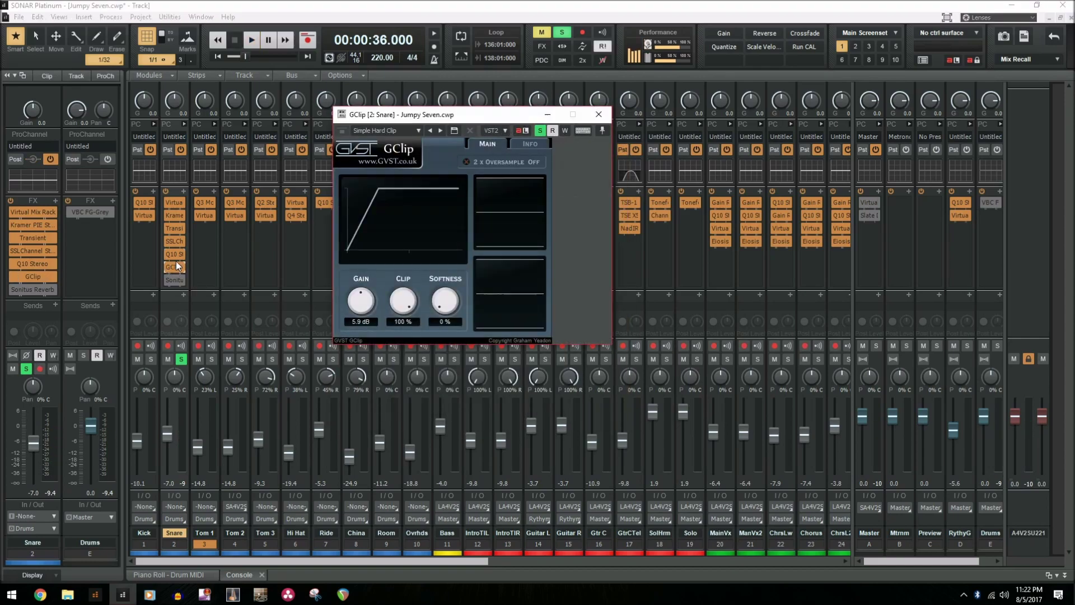
click(166, 265)
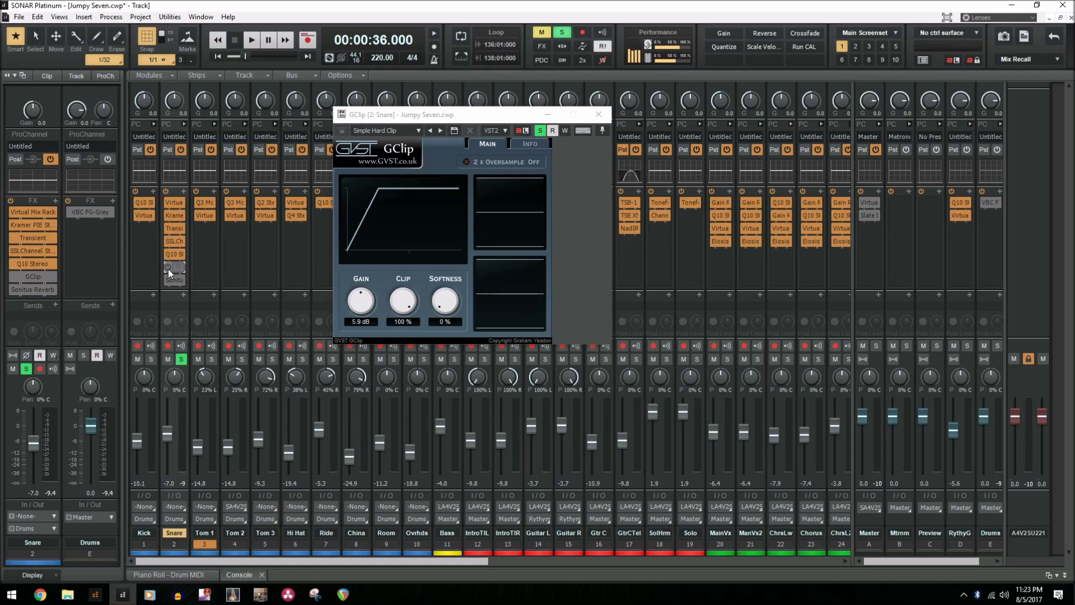
key(space)
click(168, 267)
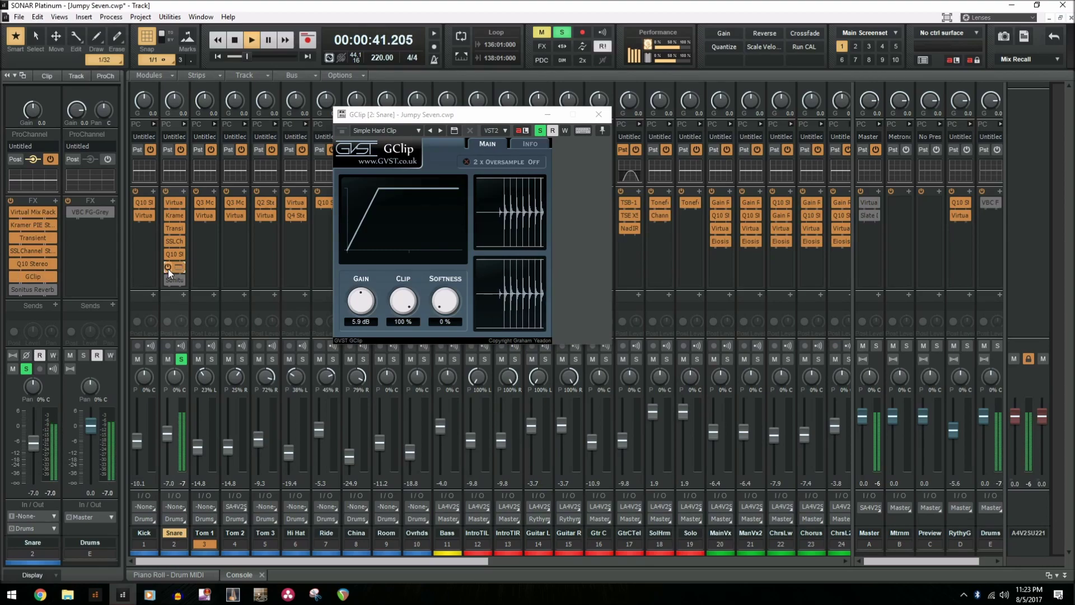
key(space)
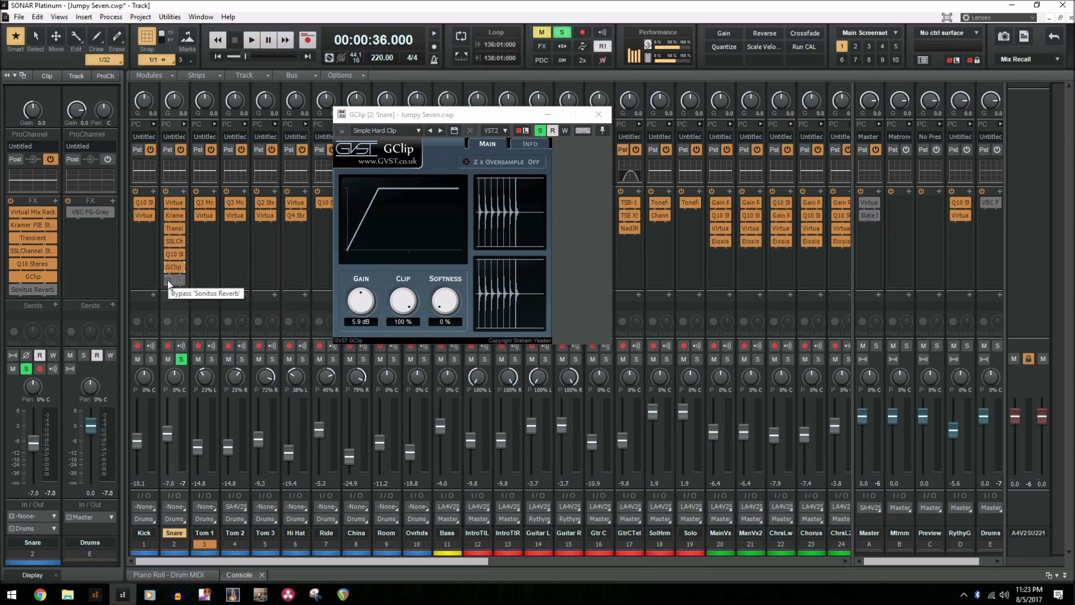
Step: Enable and open the snare's Sonitus Reverb, audition the snare with it, and close the plug-in window
click(167, 280)
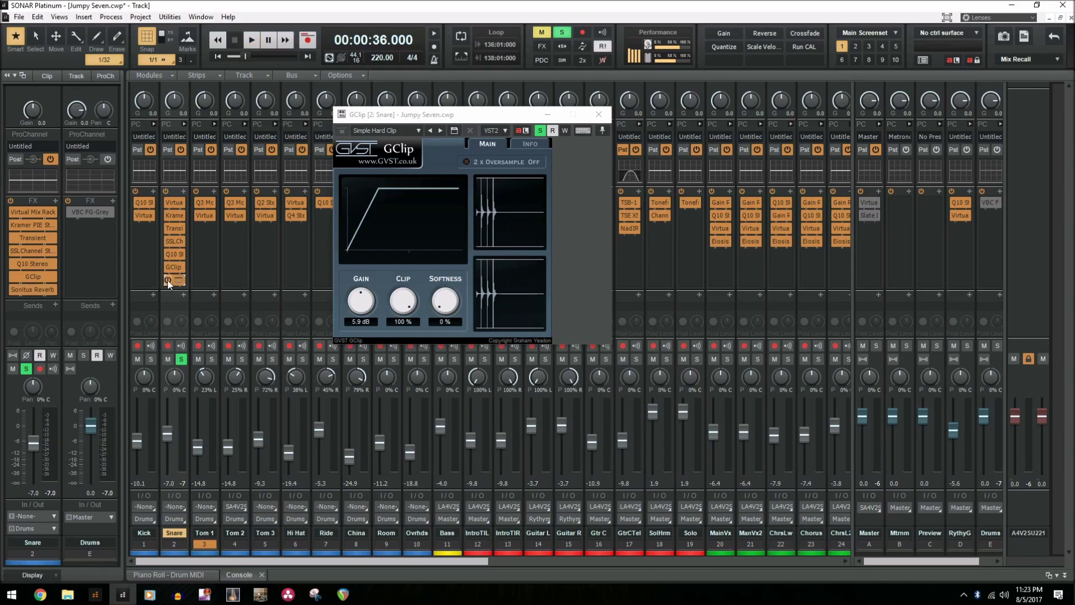
double_click(183, 281)
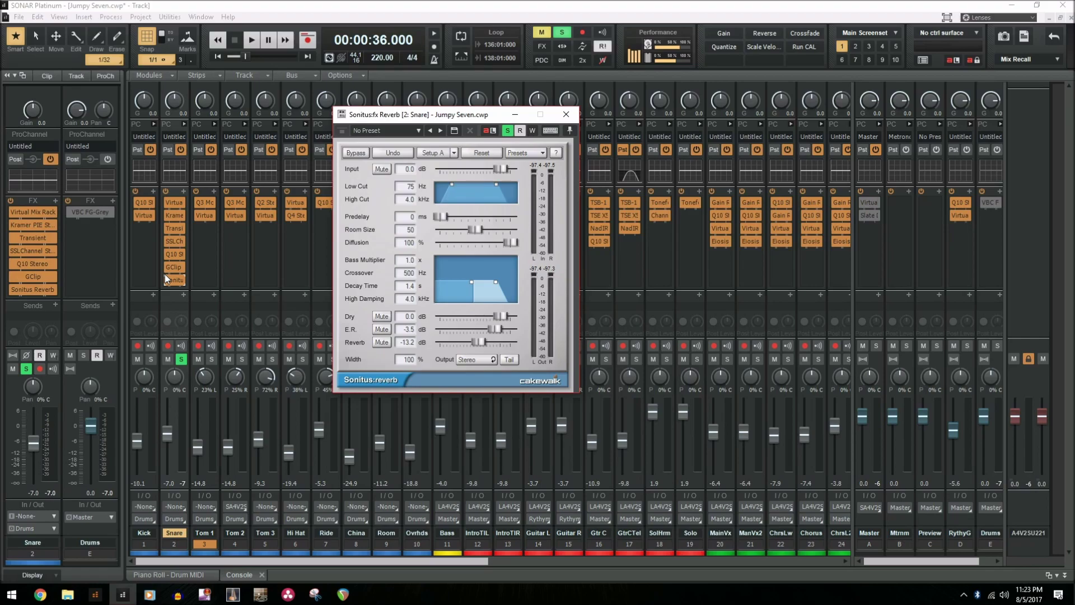
key(space)
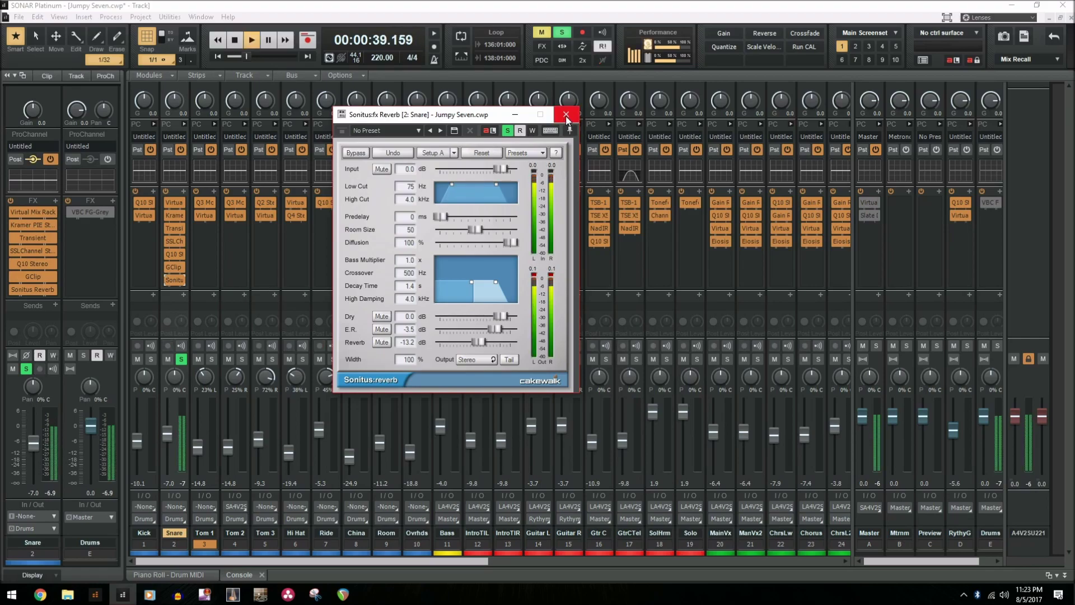
key(space)
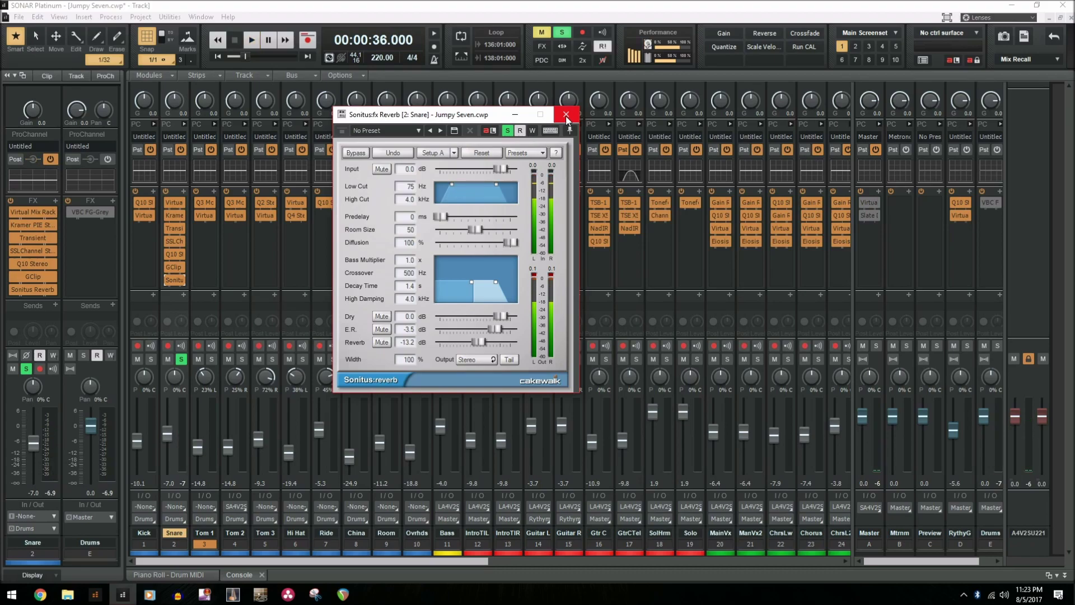
click(565, 116)
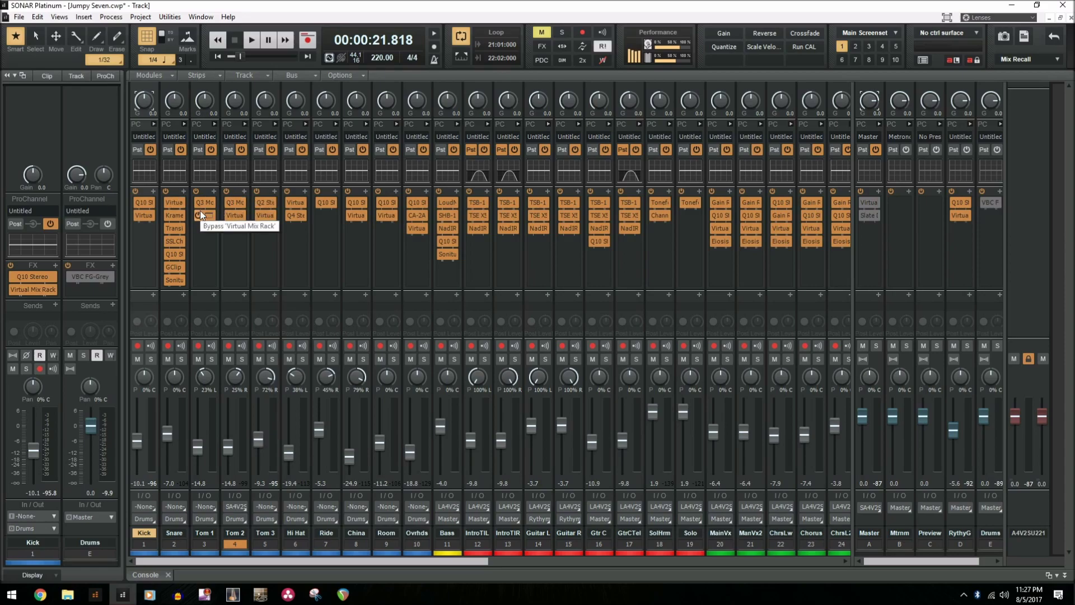
Step: Examine the EQ settings in Tom 1's Q3 Mono plug-in and close its window
double_click(209, 207)
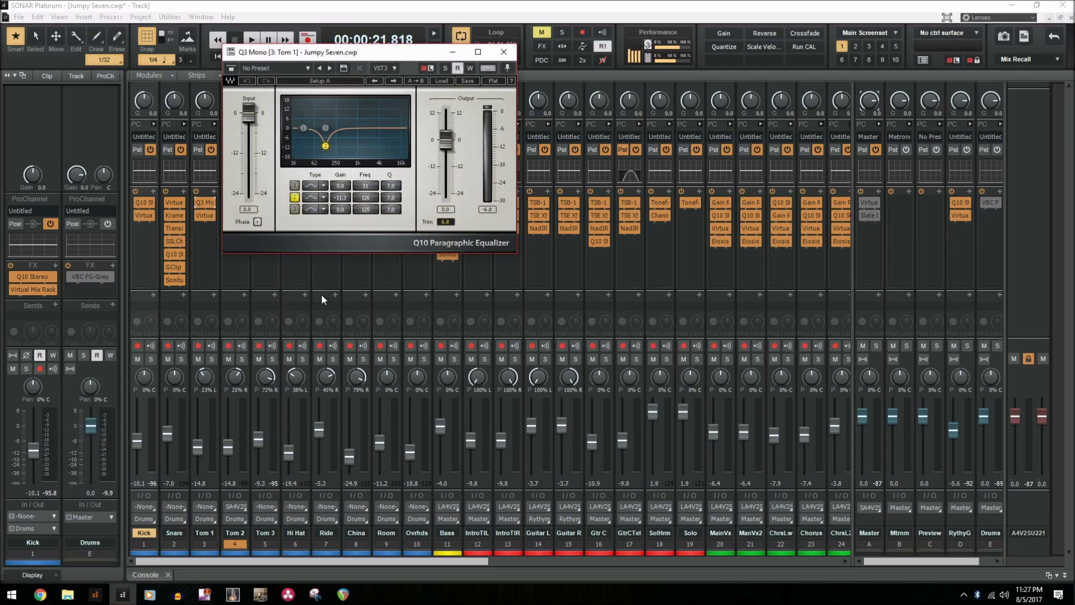
click(504, 52)
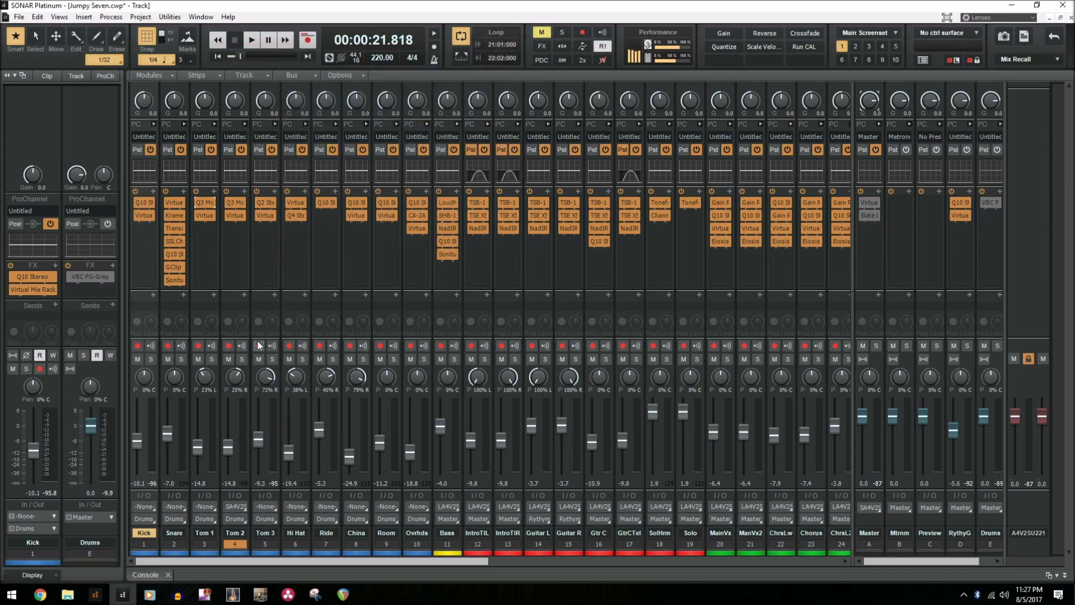
Step: Solo Tom 2, bypass its Virtual Mix Rack, and compare playback with its Q3 Mono equalizer bypassed and re-enabled
click(241, 359)
click(229, 201)
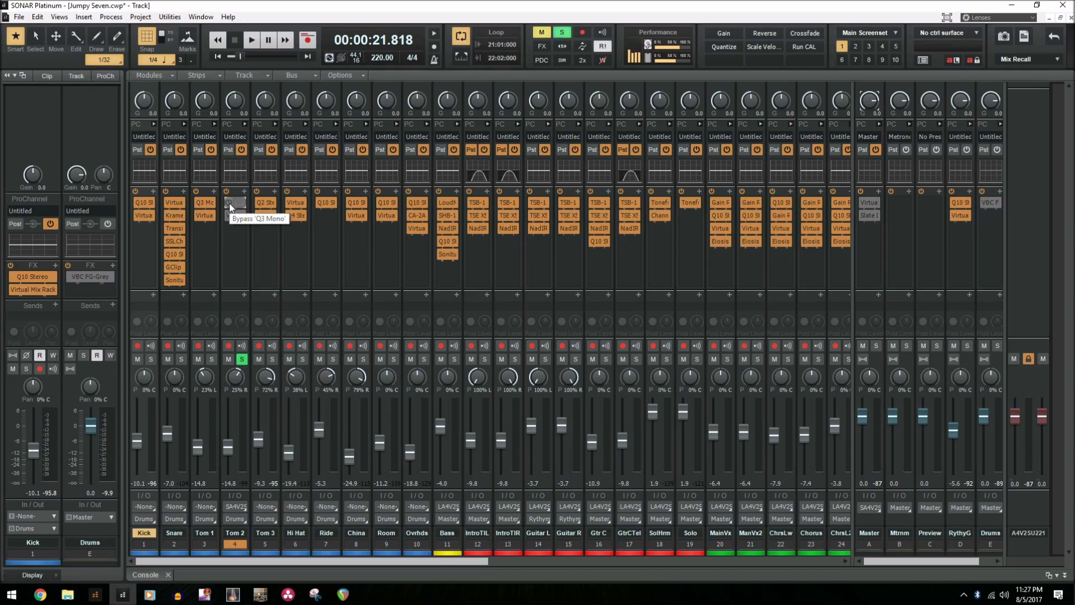
key(space)
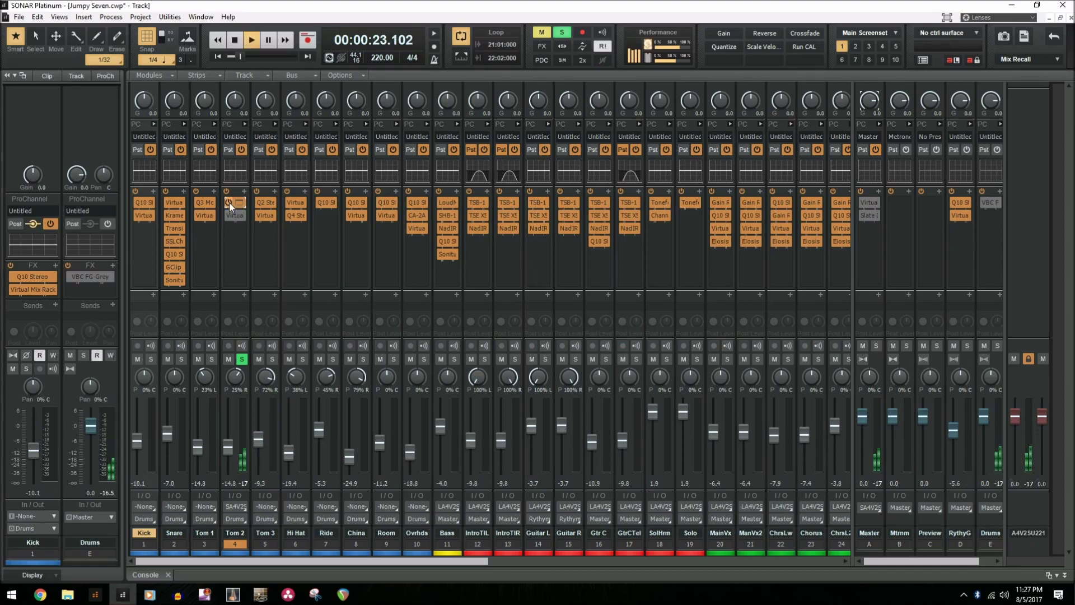
key(space)
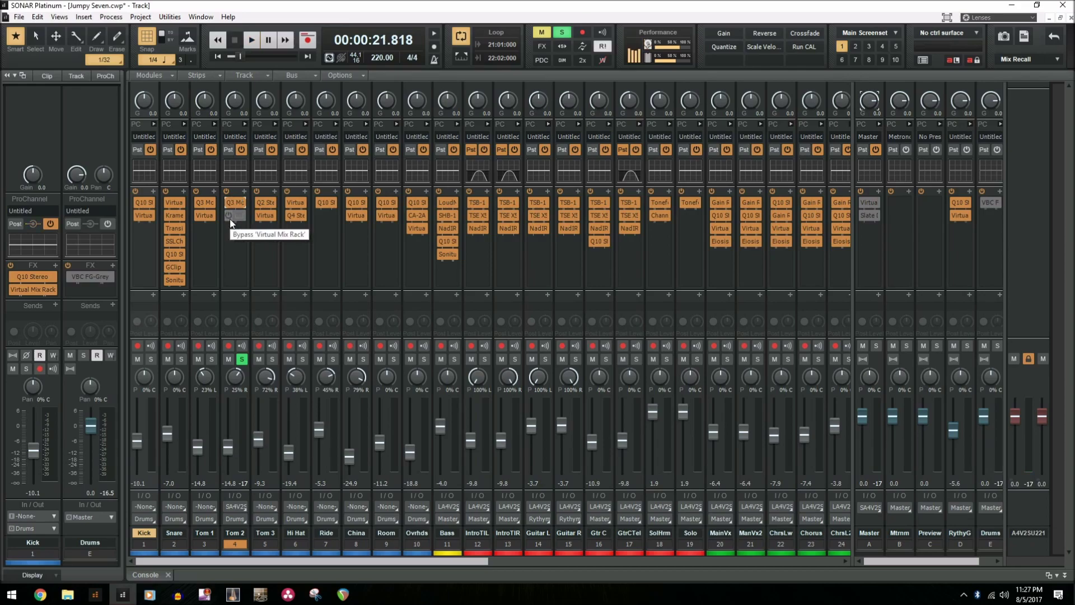
Step: Examine the EQ settings in Tom 3's Q2 Stereo plug-in and close its window
click(268, 204)
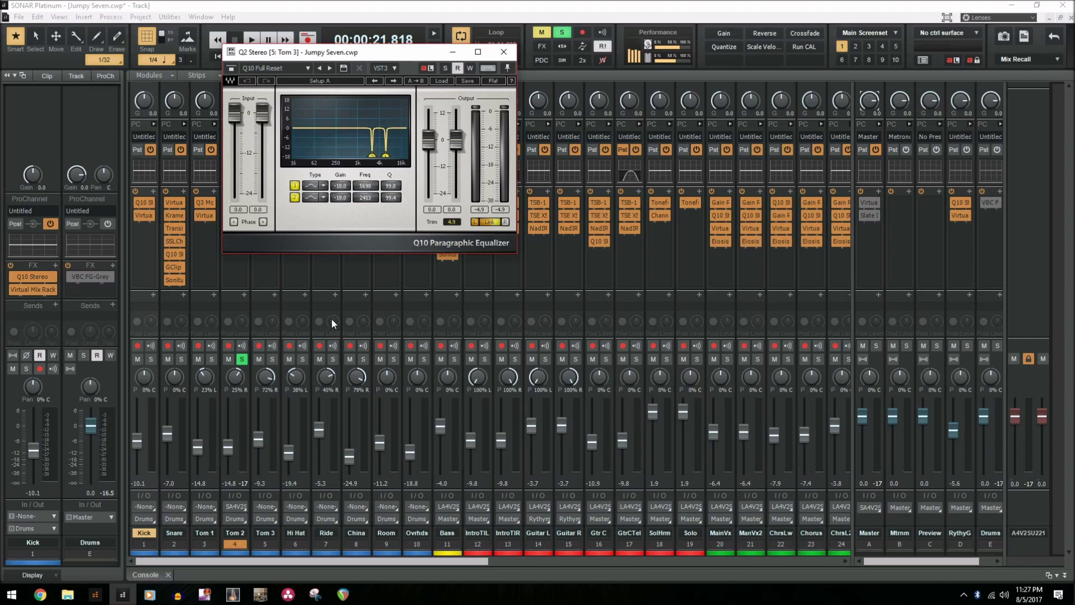
click(503, 52)
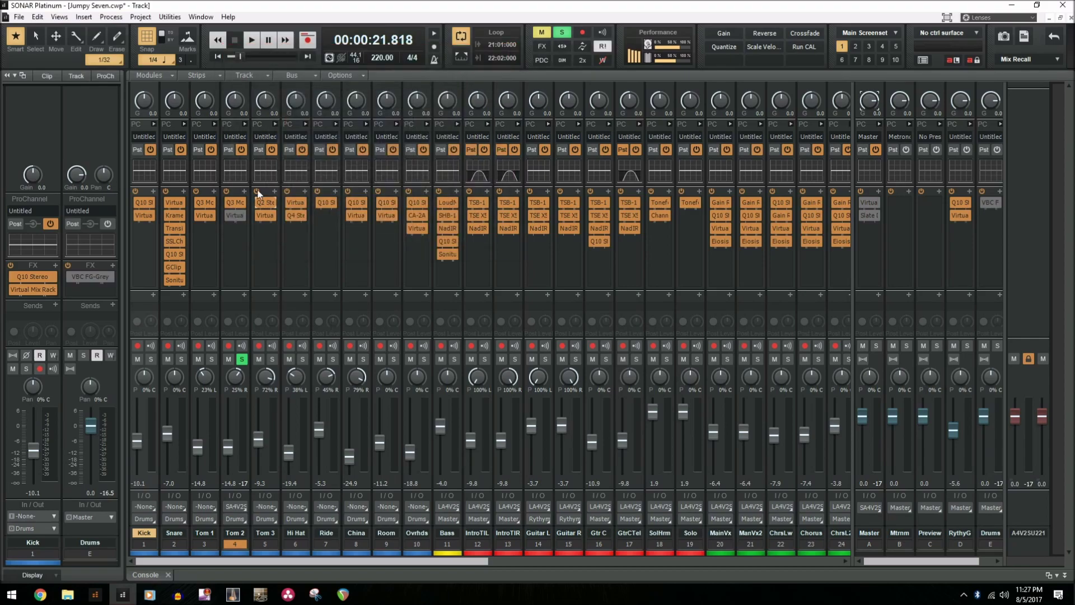
Step: Open Tom 2's Virtual Mix Rack and audition the tom with only its Virtual Channel module enabled
double_click(236, 215)
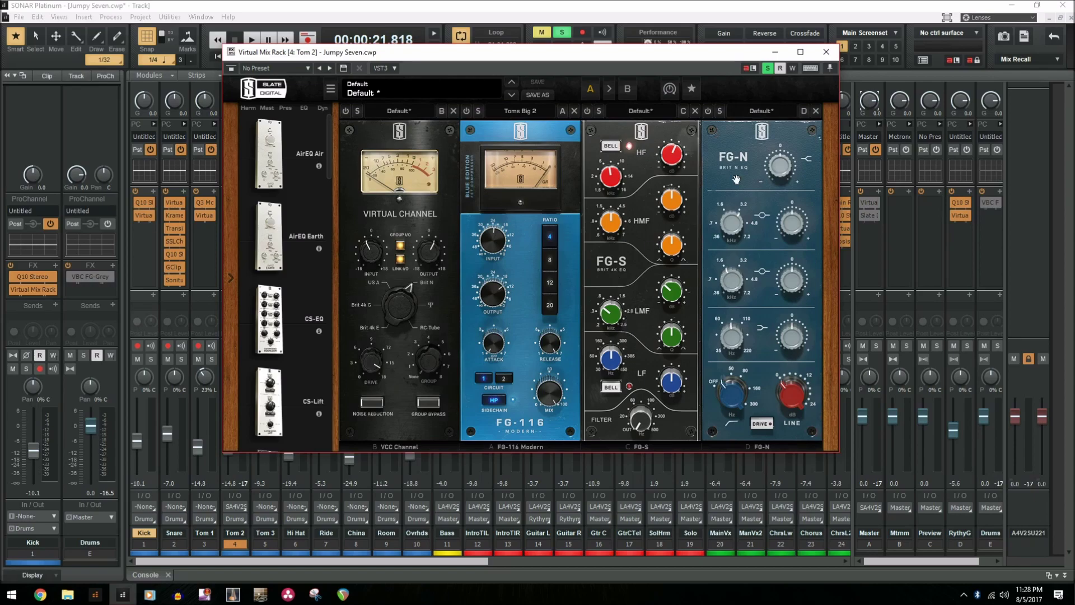
mouse_move(730, 404)
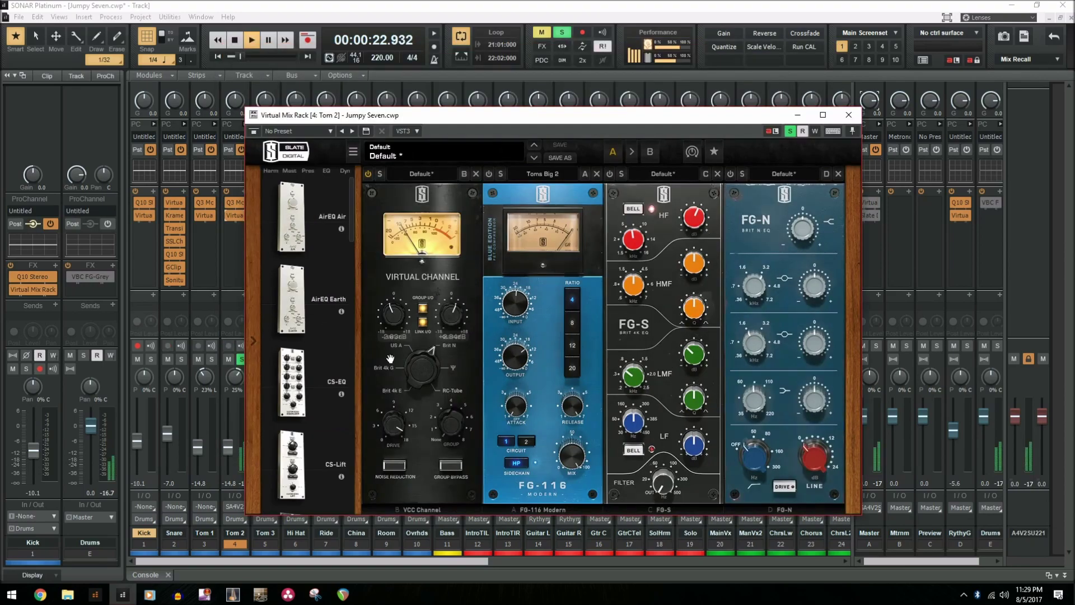
key(space)
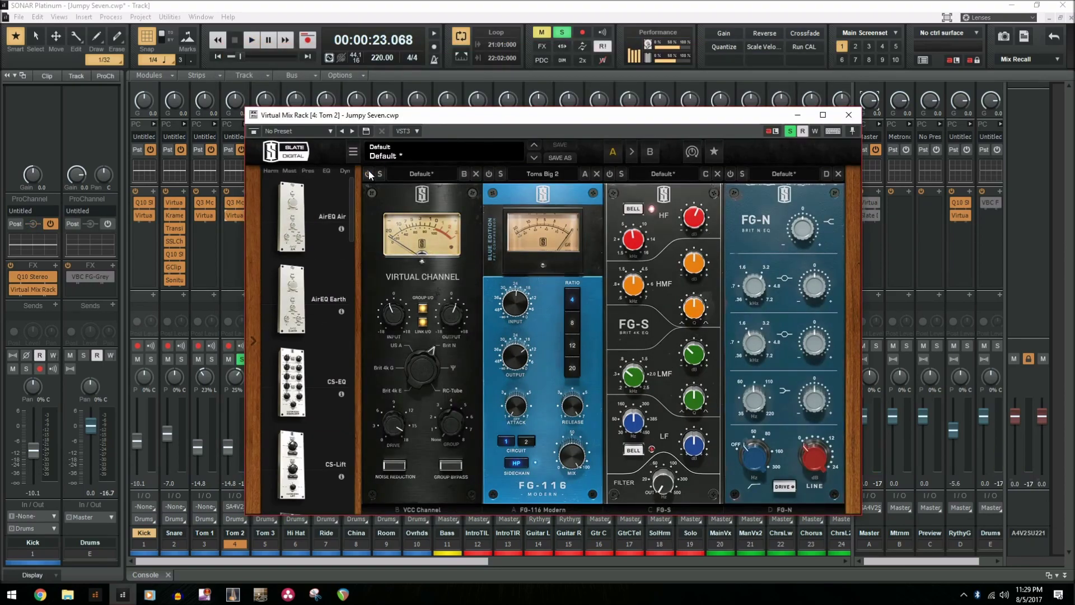
key(space)
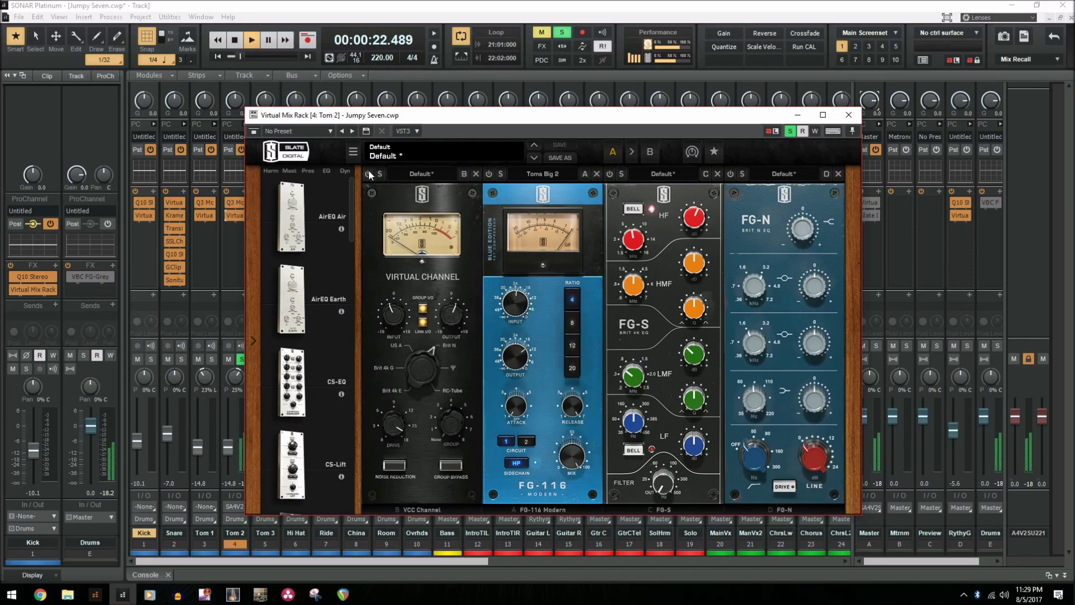
Step: Enable Tom 2's FG-116, FG-S and FG-N modules one by one during playback, then close the rack and unsolo the tom
click(489, 175)
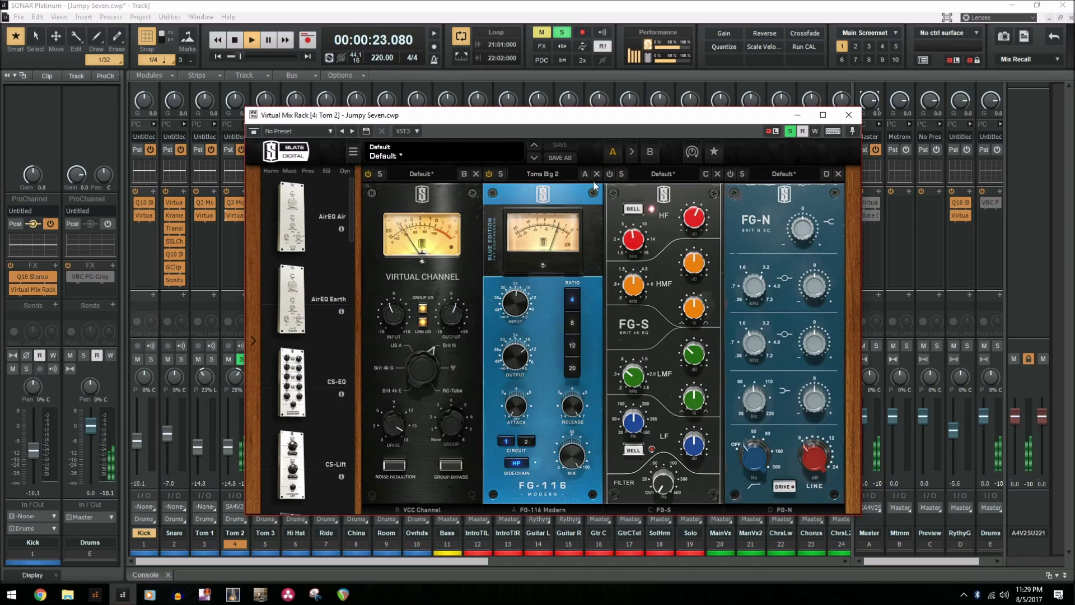
click(610, 173)
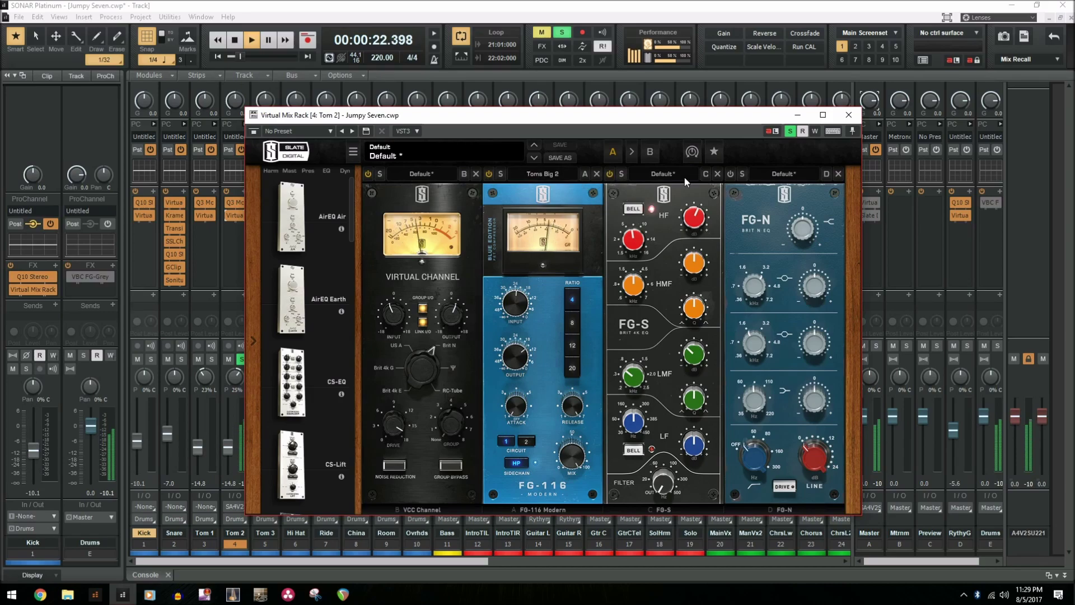
click(731, 178)
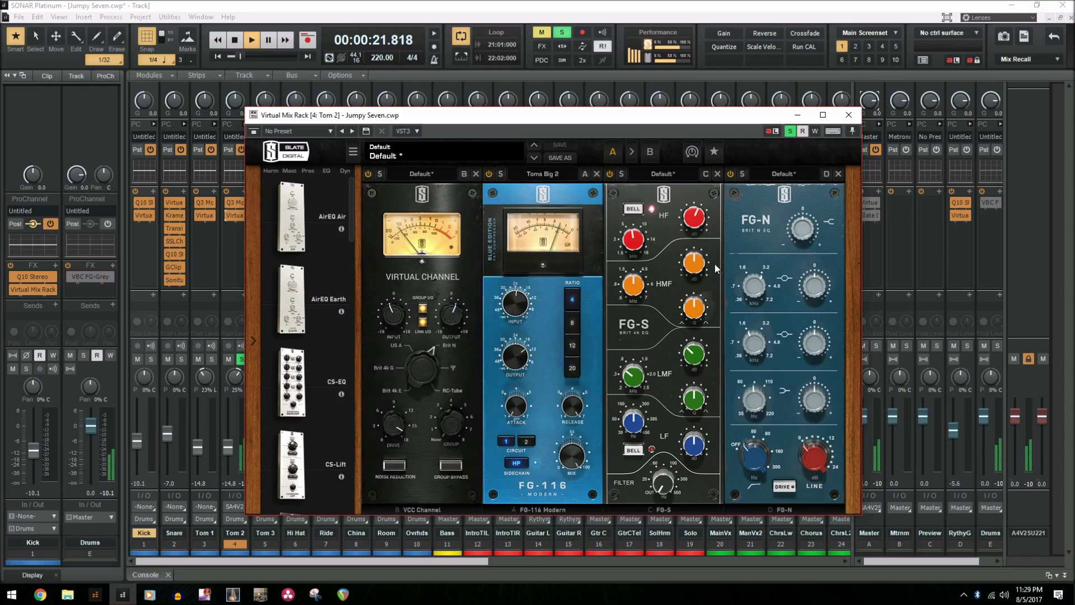
click(850, 116)
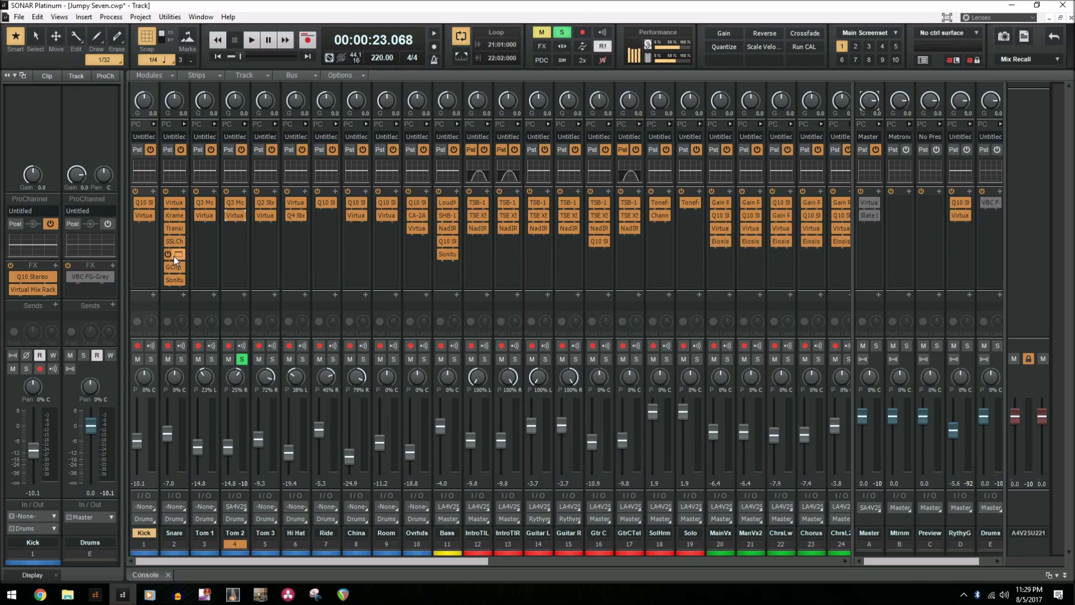
click(241, 360)
Step: Examine the module settings in Tom 3's Virtual Mix Rack and close its window
double_click(271, 217)
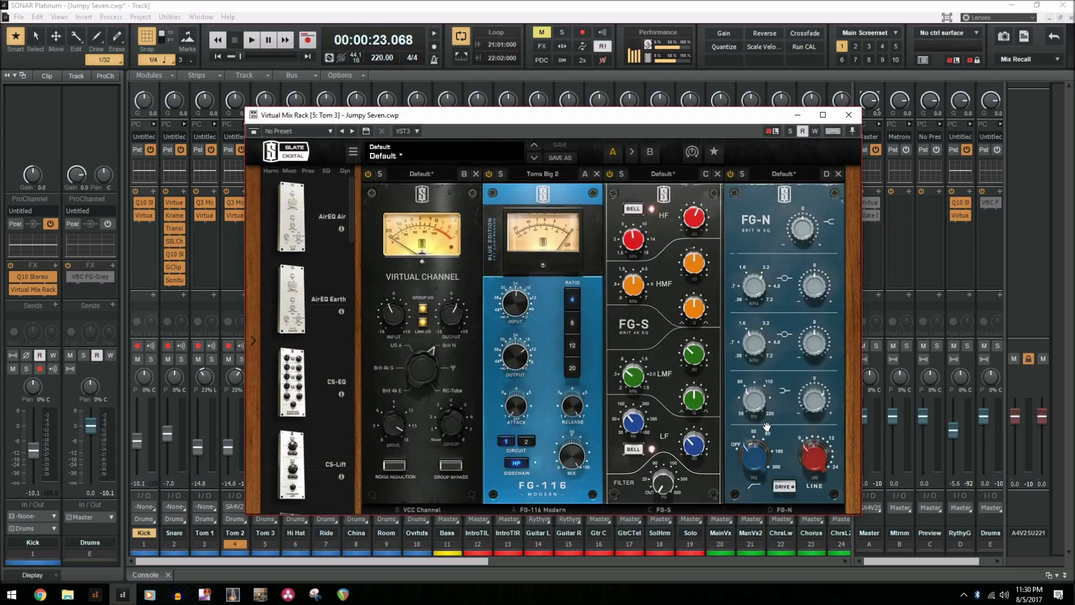
mouse_move(814, 410)
click(848, 116)
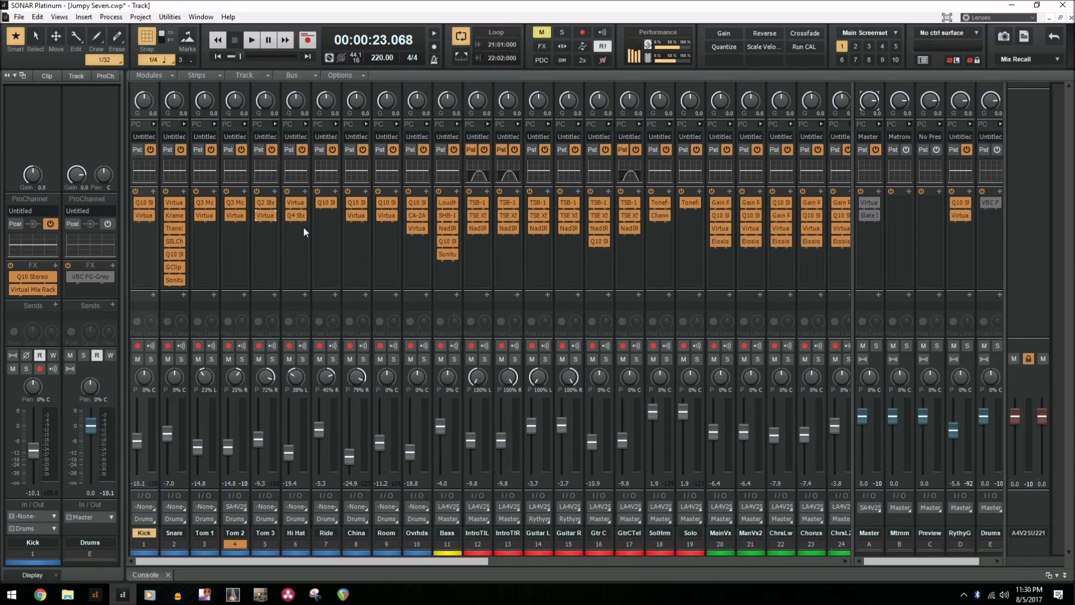
Step: Open the hi-hat's Virtual Mix Rack and bypass its FG-S and FG-116 modules for comparison
click(302, 205)
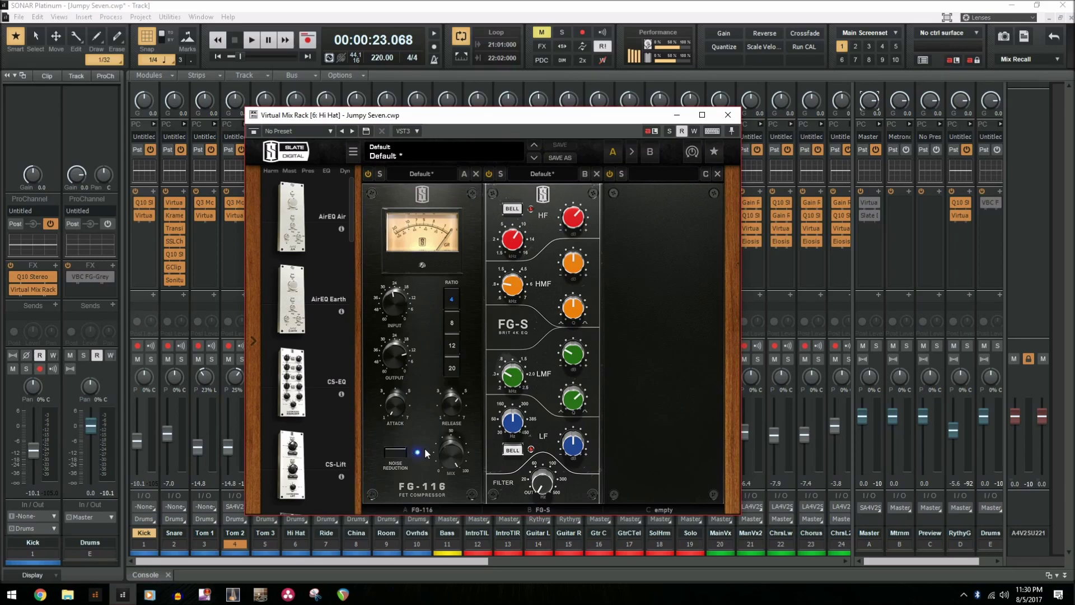
drag(456, 116, 621, 94)
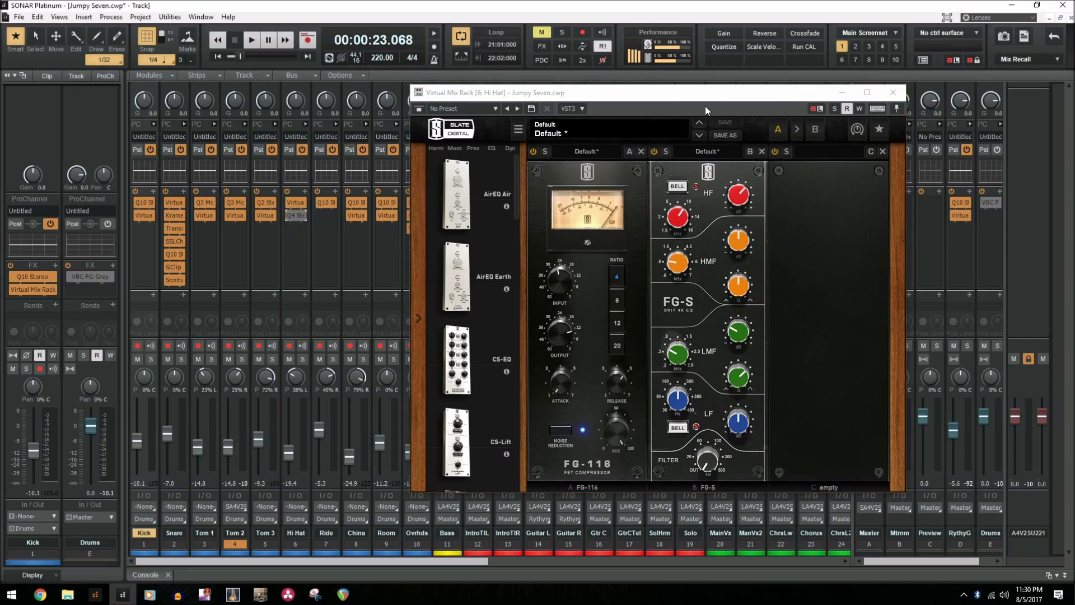
drag(681, 99, 514, 102)
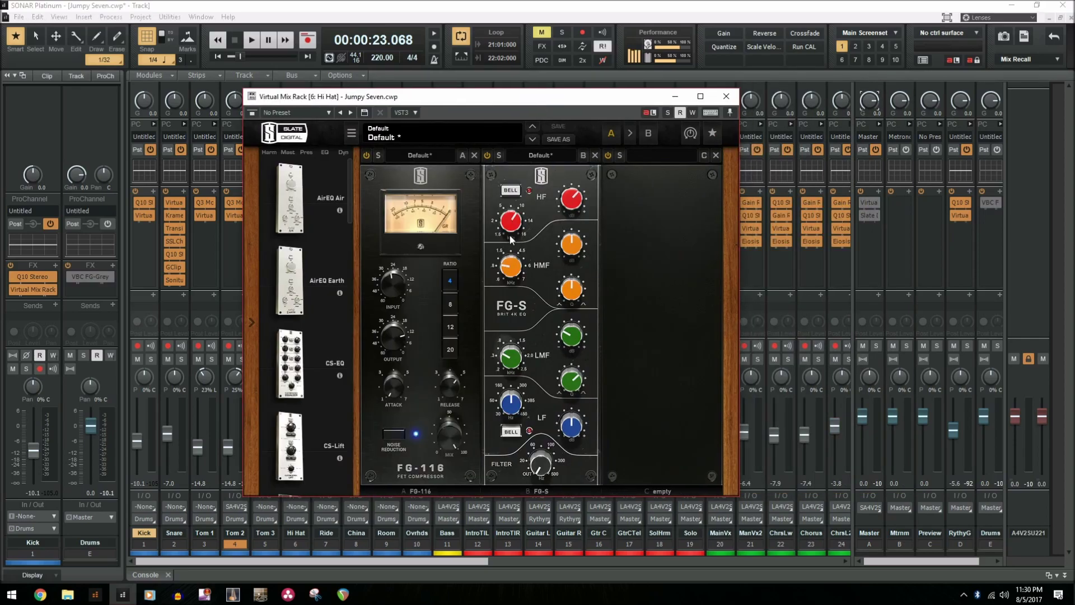
click(489, 160)
click(367, 156)
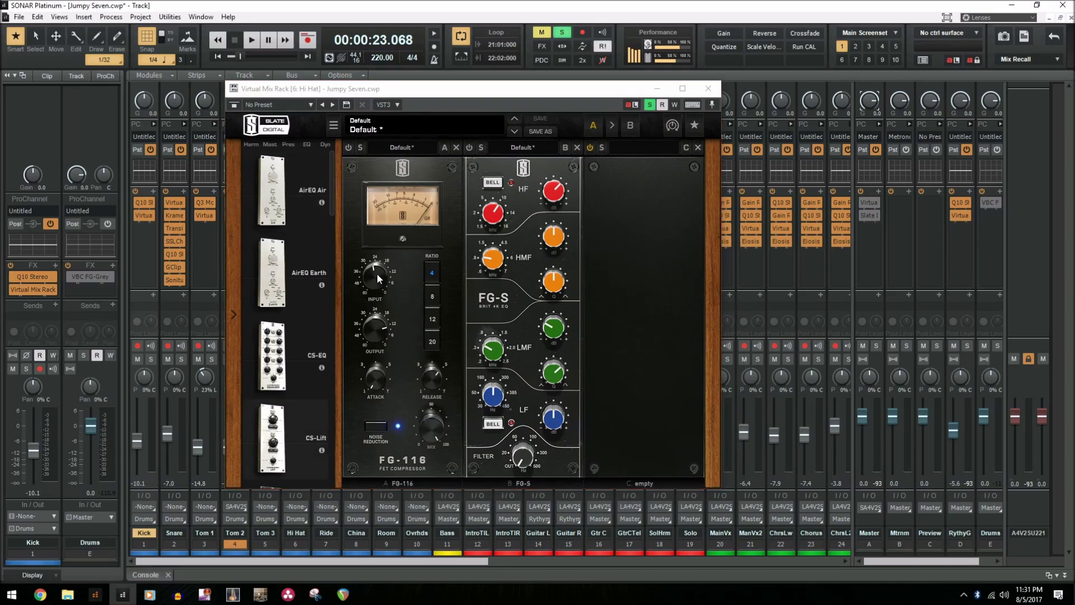
Step: Play the soloed hi-hat while re-enabling its FG-116 and FG-S modules, then stop playback and close the rack
key(shift+d)
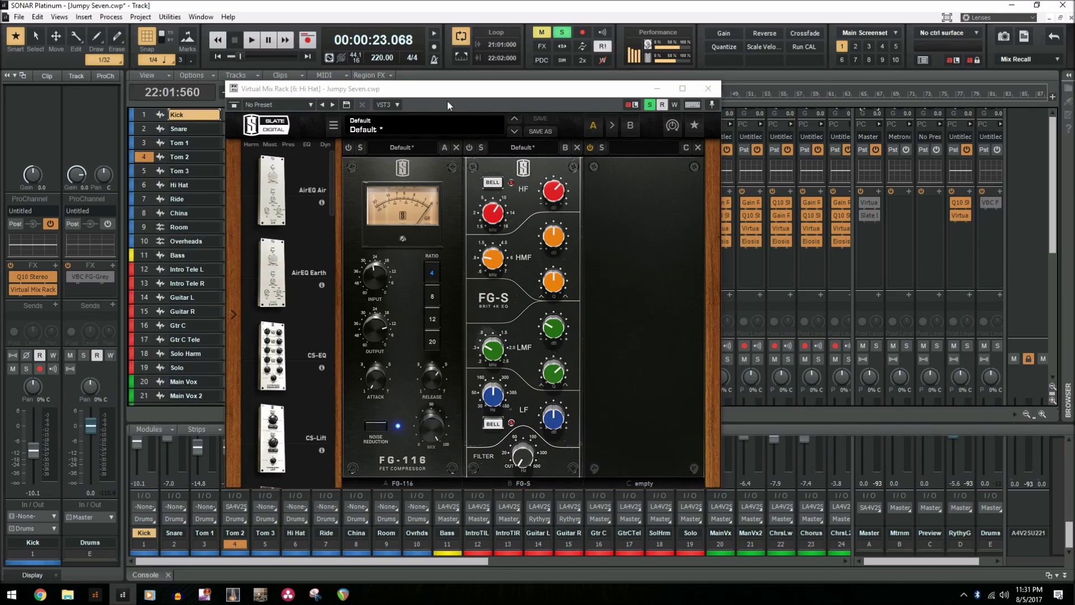
drag(464, 95, 269, 115)
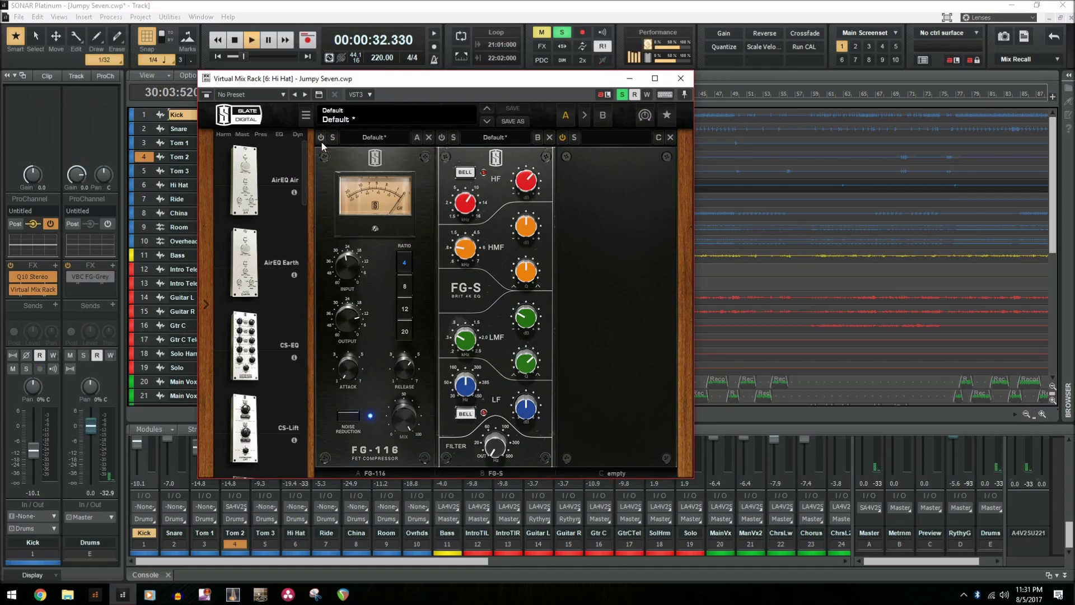
click(321, 138)
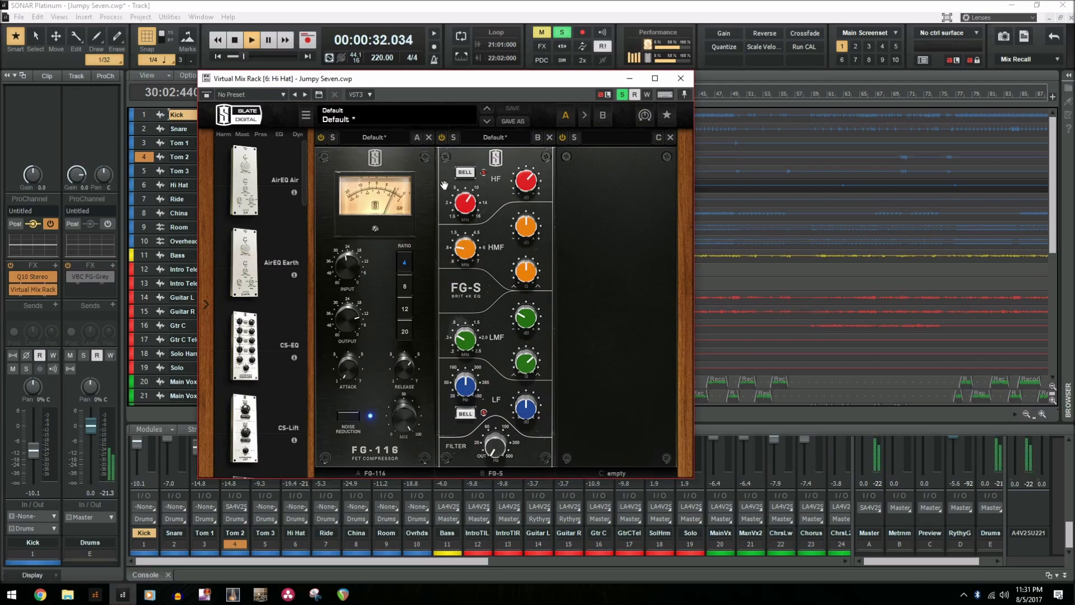
click(681, 78)
key(space)
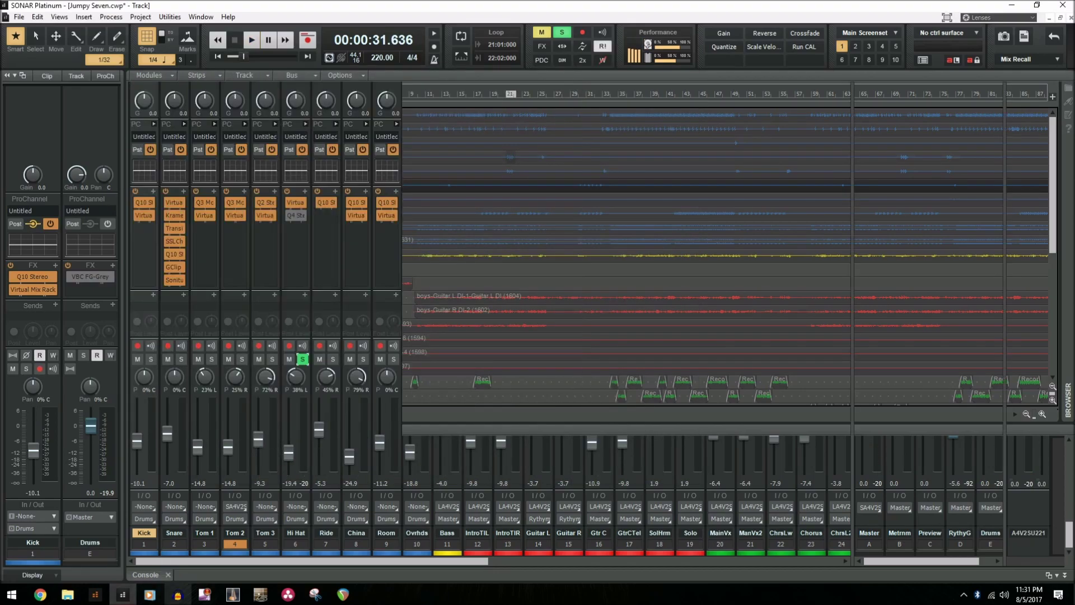
Step: Examine the EQ settings in the hi-hat's Q4 Stereo plug-in, close its window and unsolo the hi-hat
double_click(297, 216)
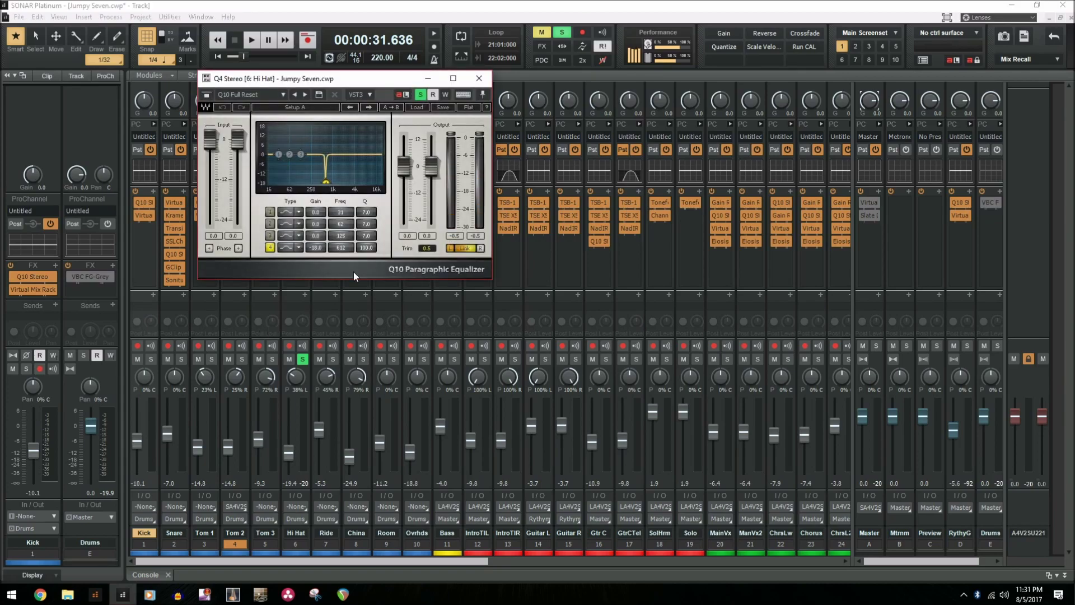
click(479, 79)
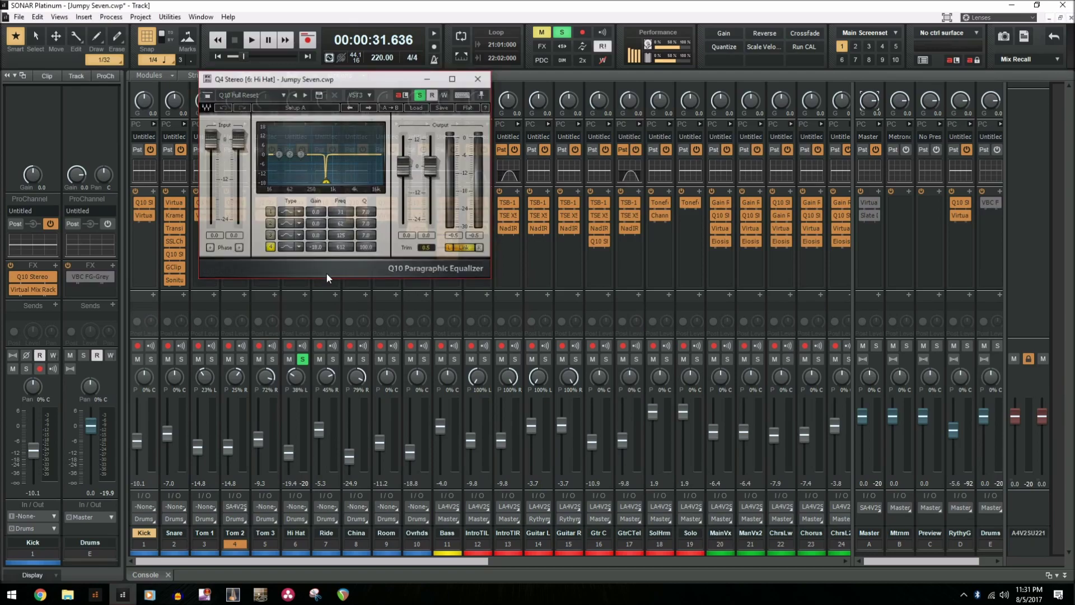
click(302, 359)
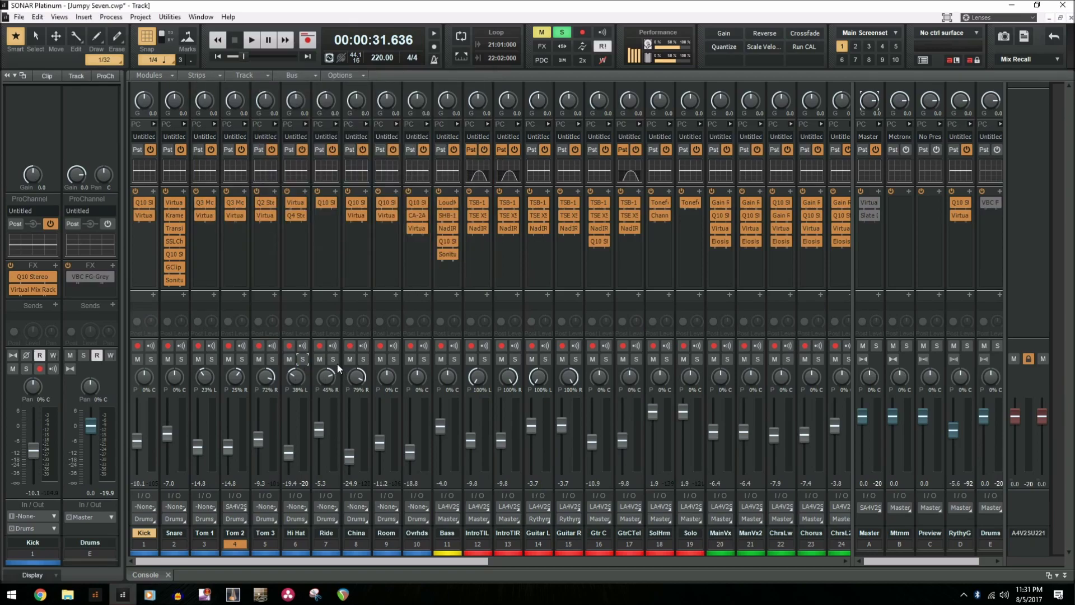
Step: Solo the ride, open its Q10 Stereo plug-in and audition the ride from measure 121
click(333, 359)
double_click(331, 200)
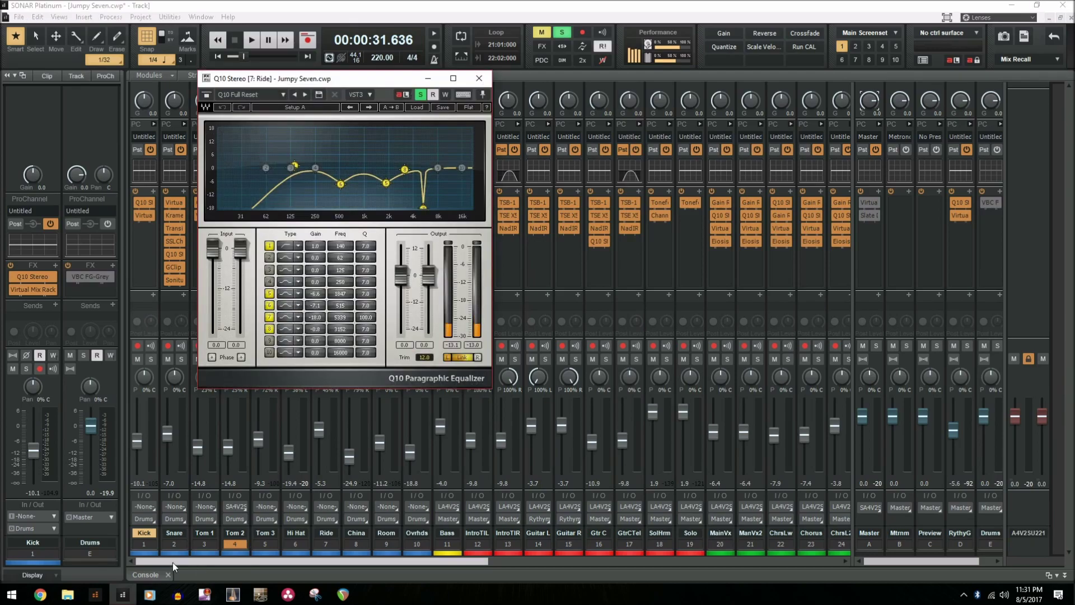
double_click(145, 575)
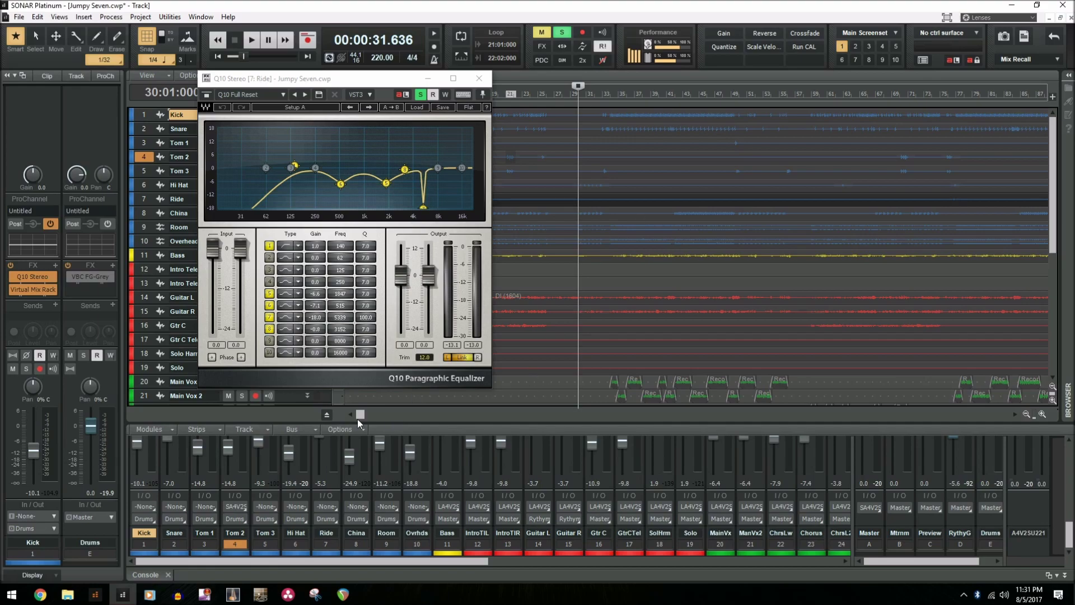
drag(358, 414, 575, 419)
click(799, 87)
click(222, 88)
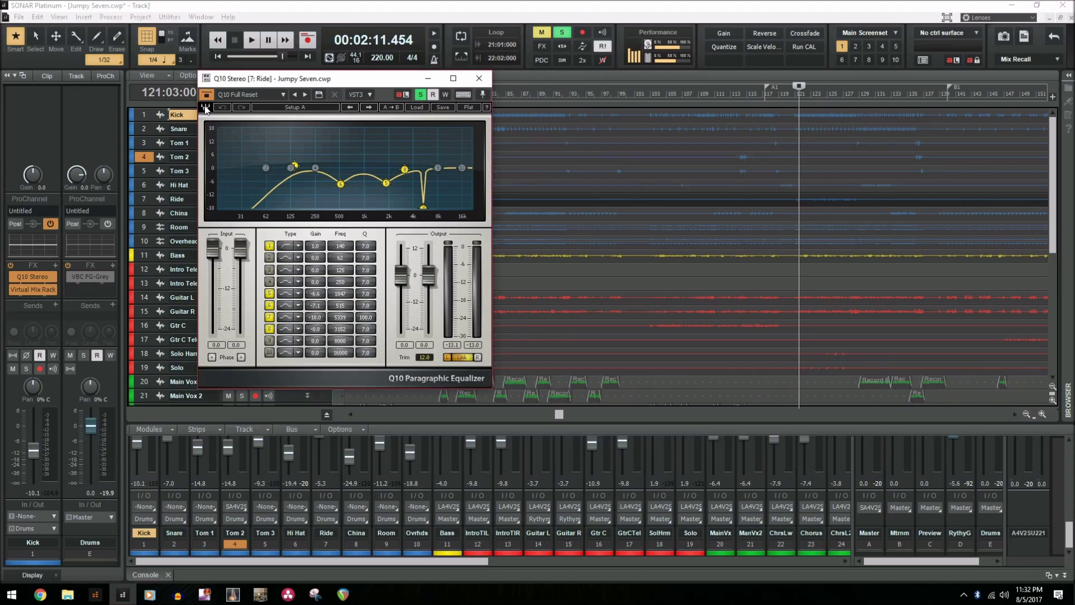
key(space)
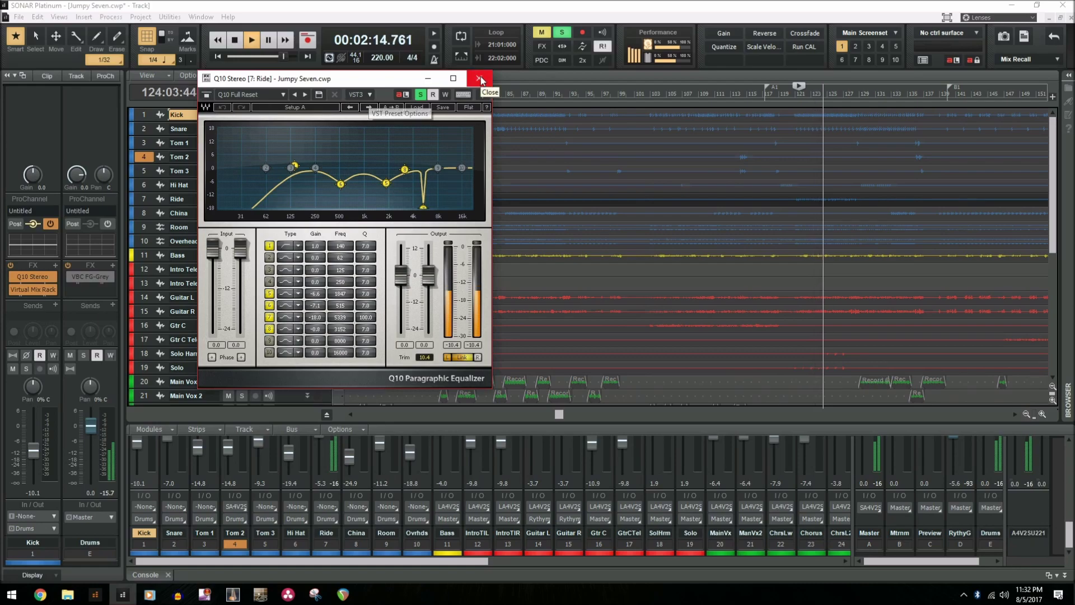
key(space)
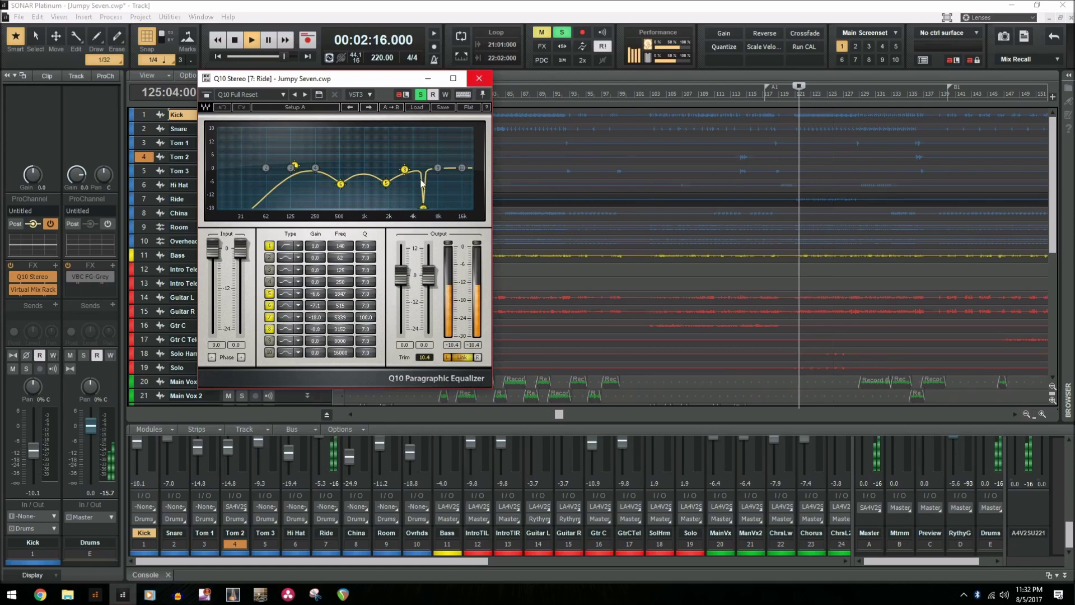
Step: Examine the EQ settings in the China's Q10 Stereo plug-in in the full-height console and close its window
click(155, 573)
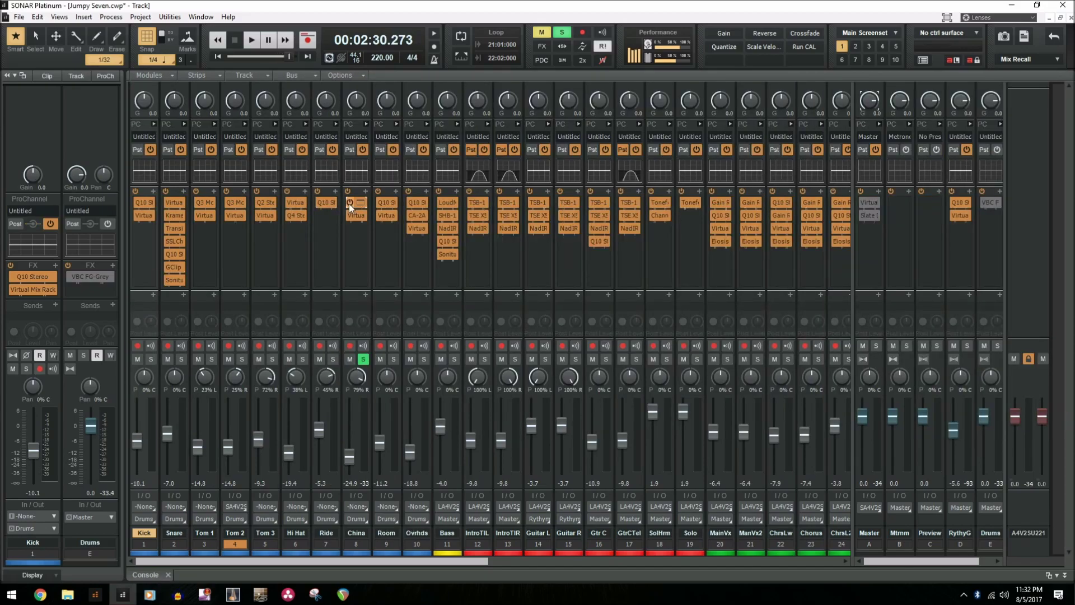
double_click(356, 202)
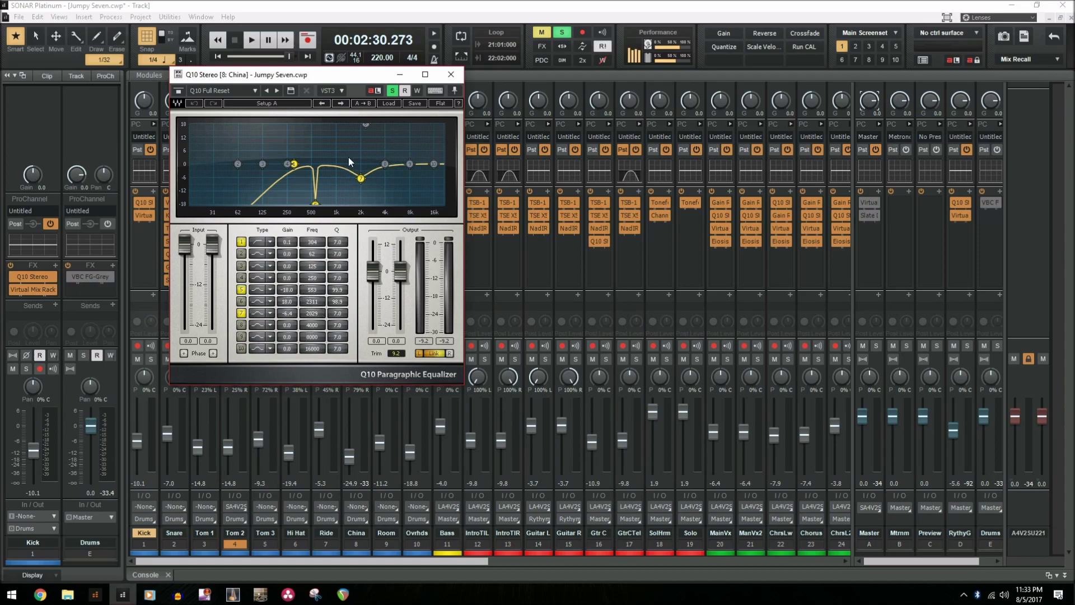
click(451, 74)
Step: Bypass the China's Virtual Mix Rack and Q10 Stereo, and compare playback with the Q10 Stereo re-enabled
click(350, 215)
click(348, 201)
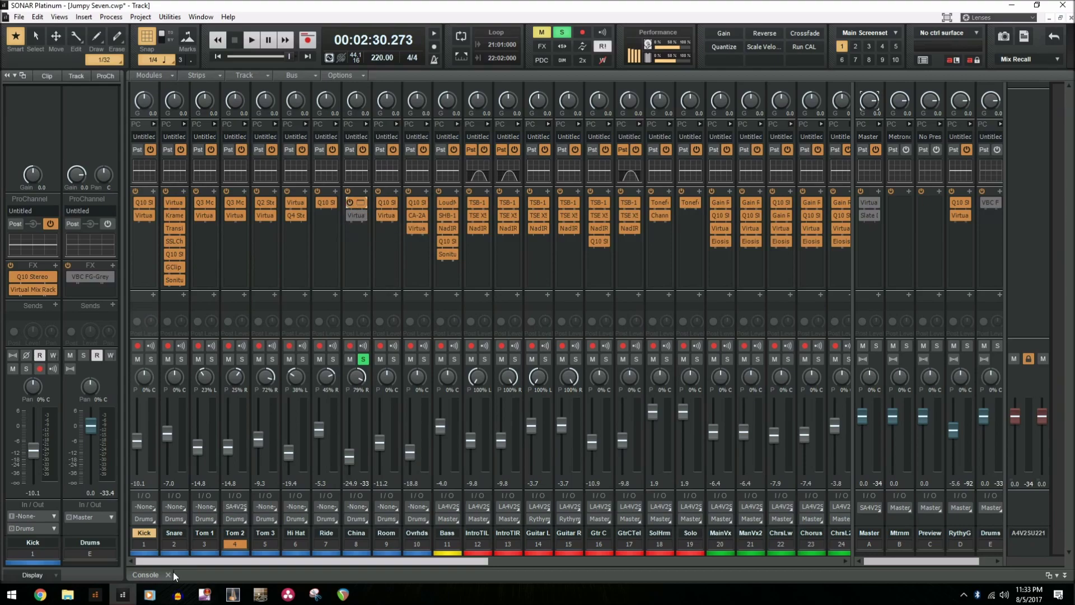
double_click(149, 576)
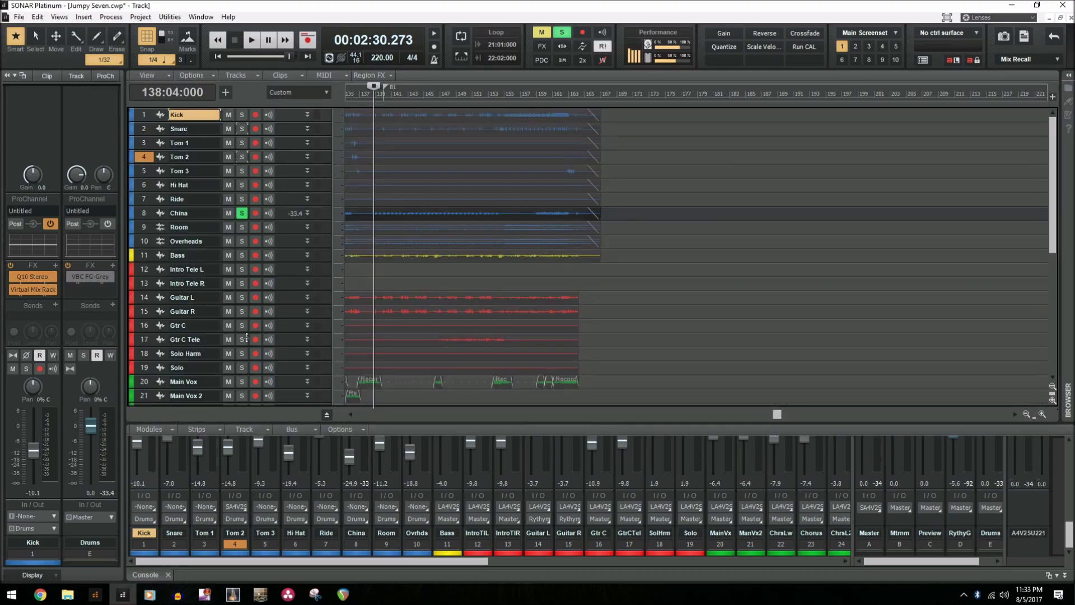
click(151, 214)
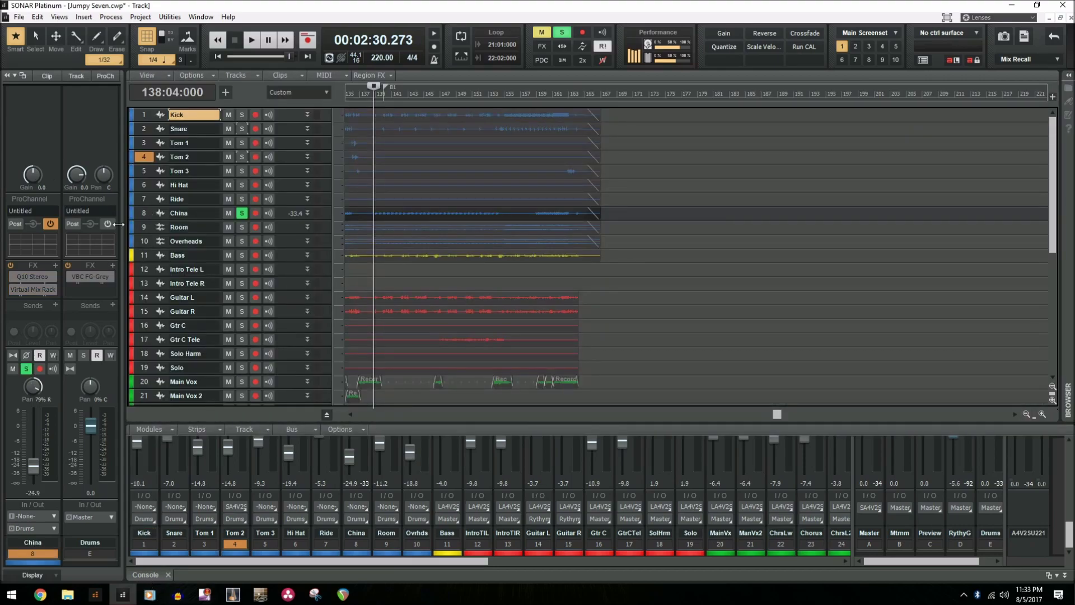
click(11, 277)
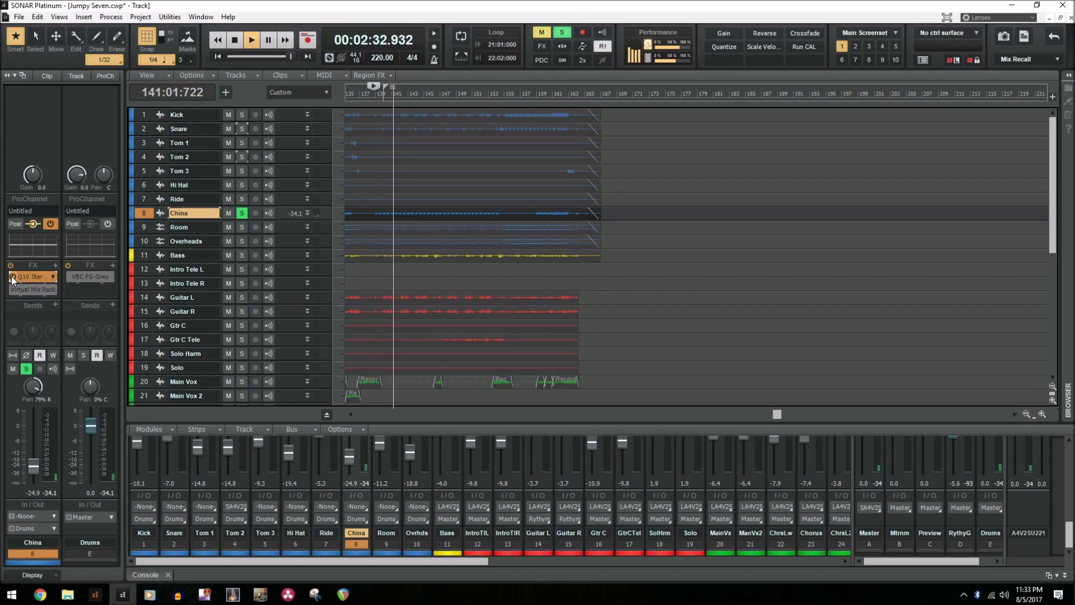
key(space)
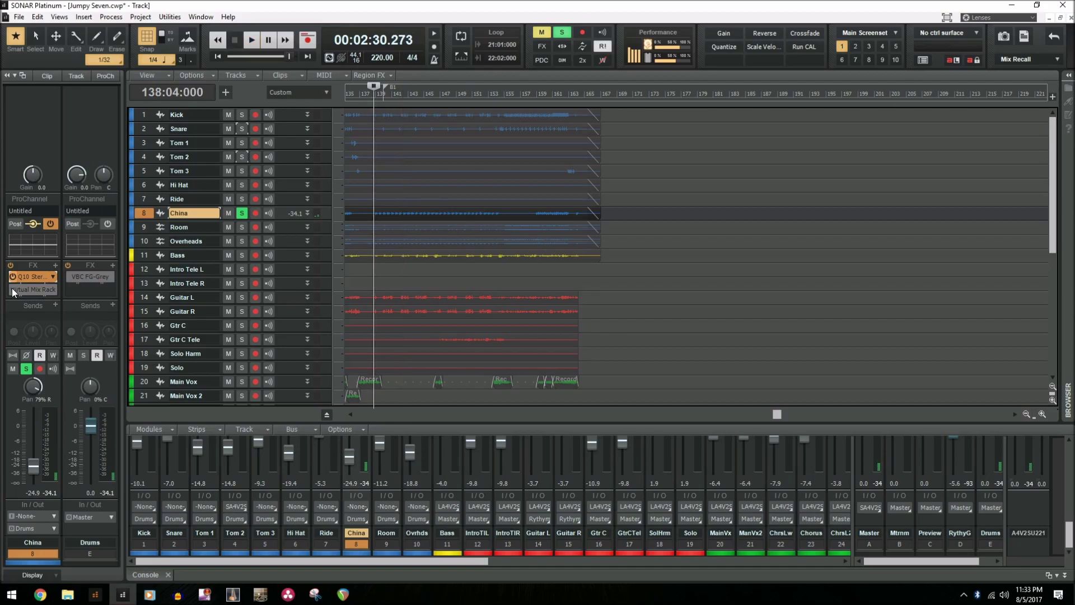
Step: Enable the China's Virtual Mix Rack, open it and switch off its Virtual Channel and FG-116 modules
click(12, 290)
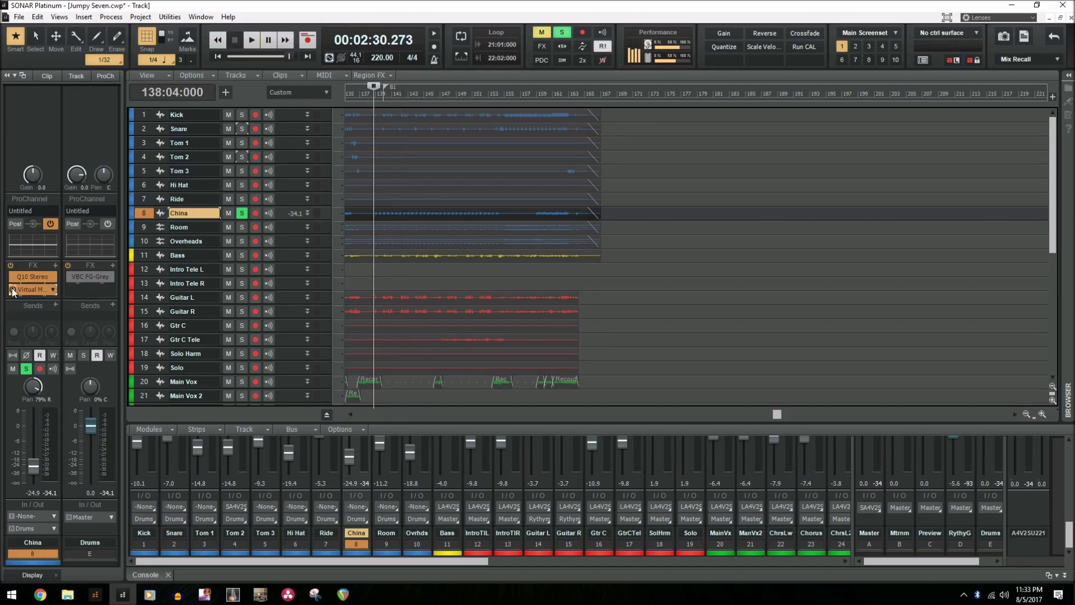
double_click(32, 290)
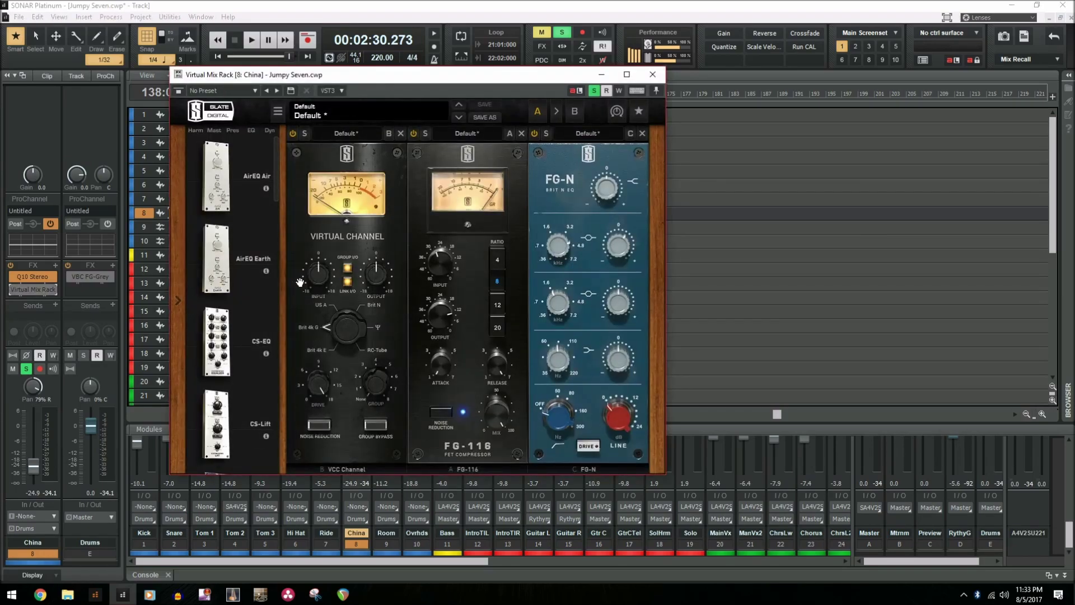
click(292, 135)
click(414, 136)
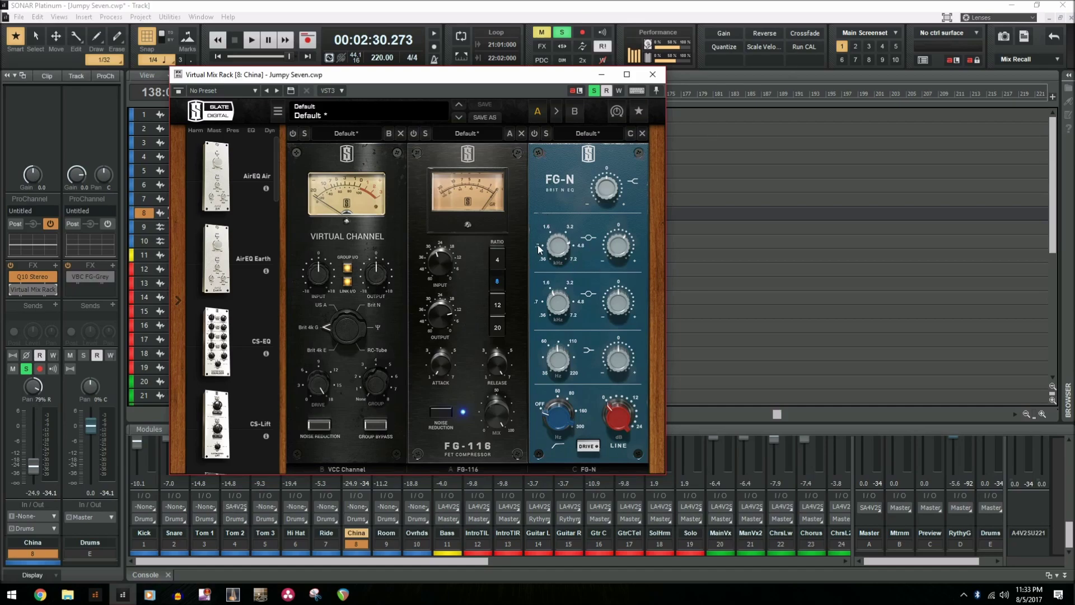
mouse_move(555, 251)
click(13, 290)
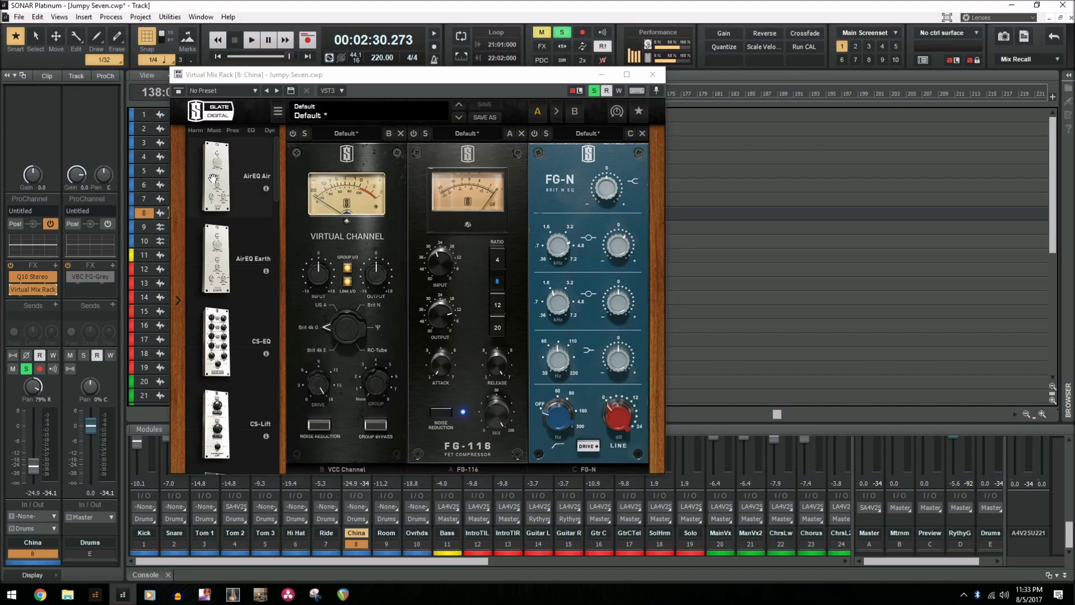
Step: Audition the China while re-enabling the Virtual Channel, FG-116 and FG-N modules one by one, and close the rack window
key(space)
click(295, 133)
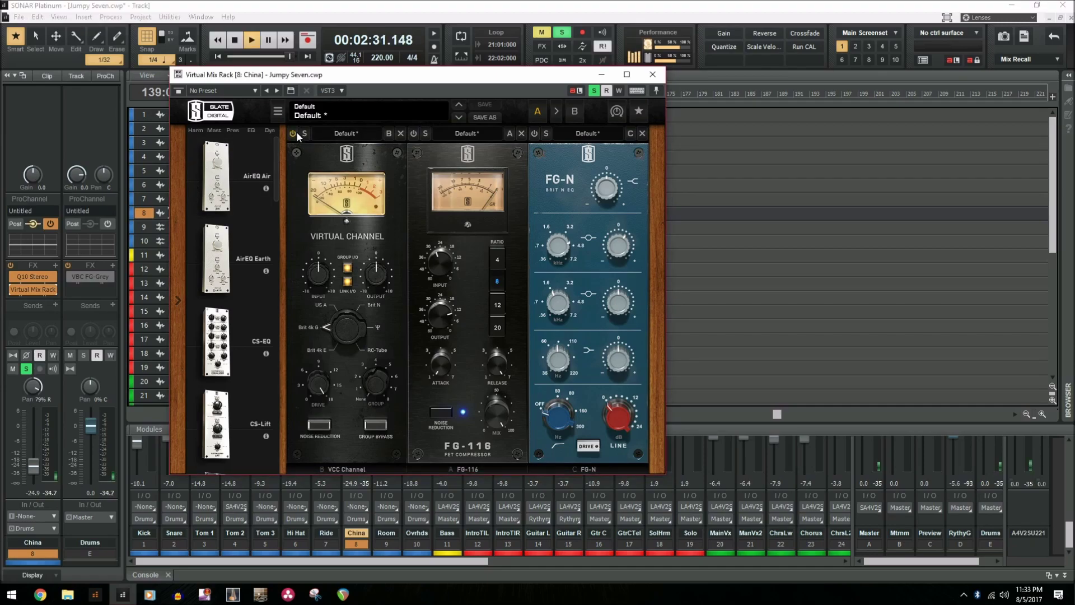
click(414, 133)
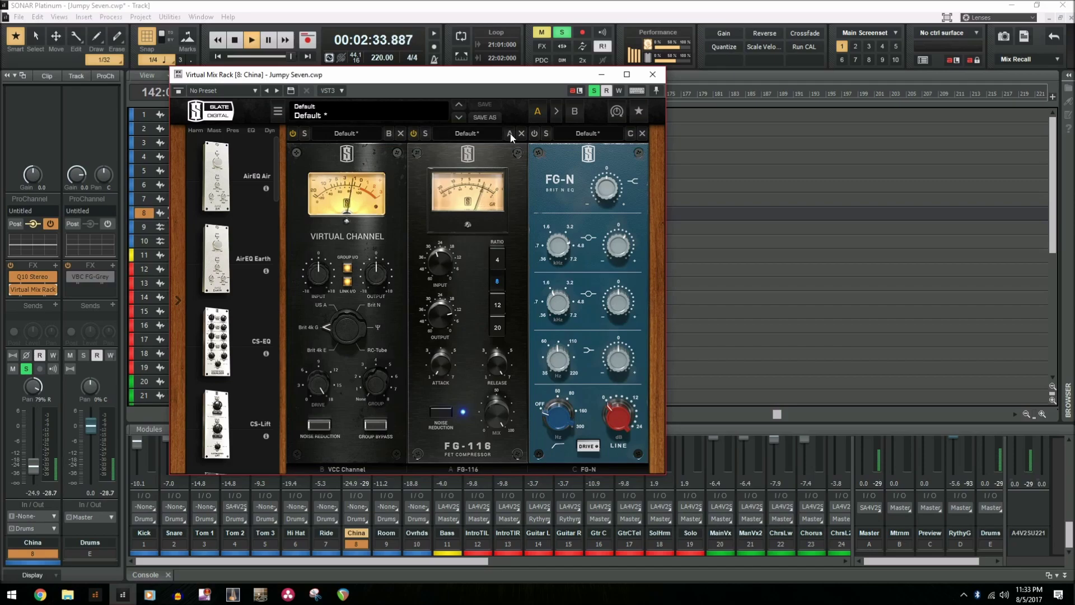
click(534, 134)
key(space)
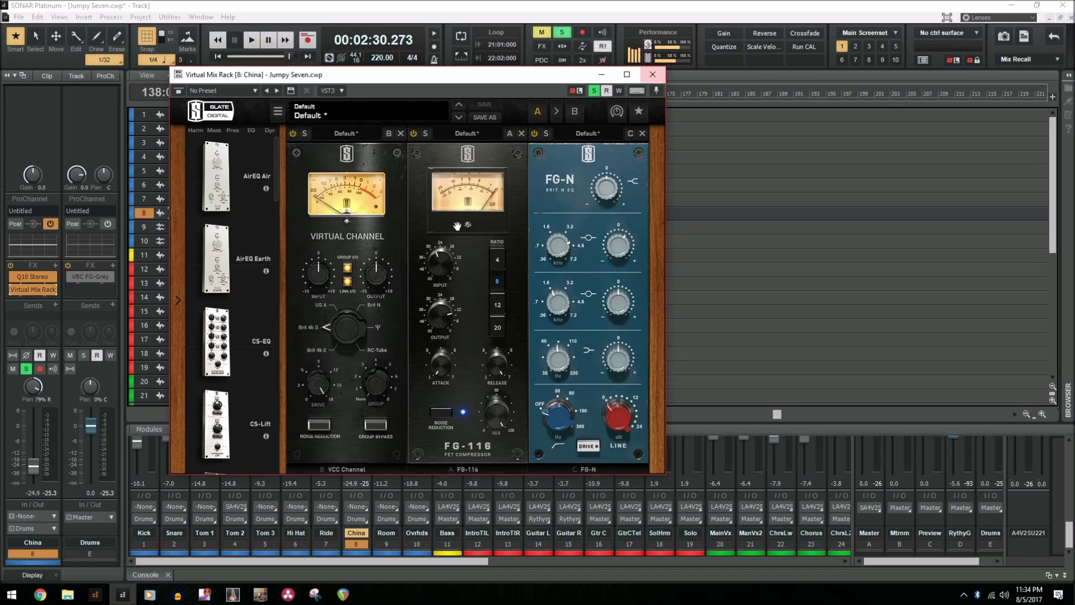
click(653, 74)
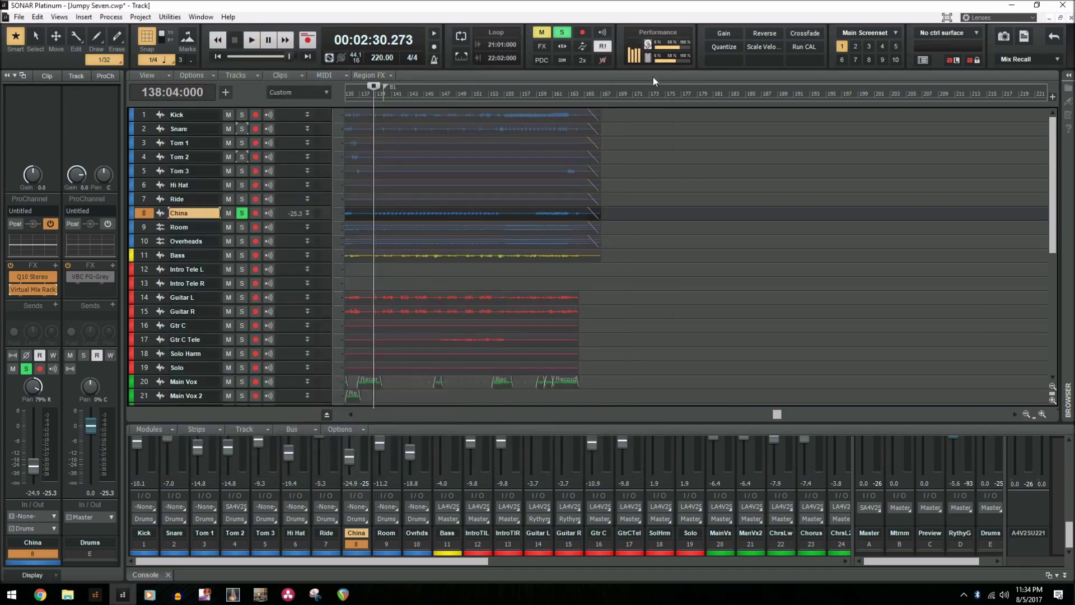
Step: Unsolo the China, select the Room track, set playback to measure 155 and bypass the Room's Virtual Mix Rack
click(241, 213)
click(244, 226)
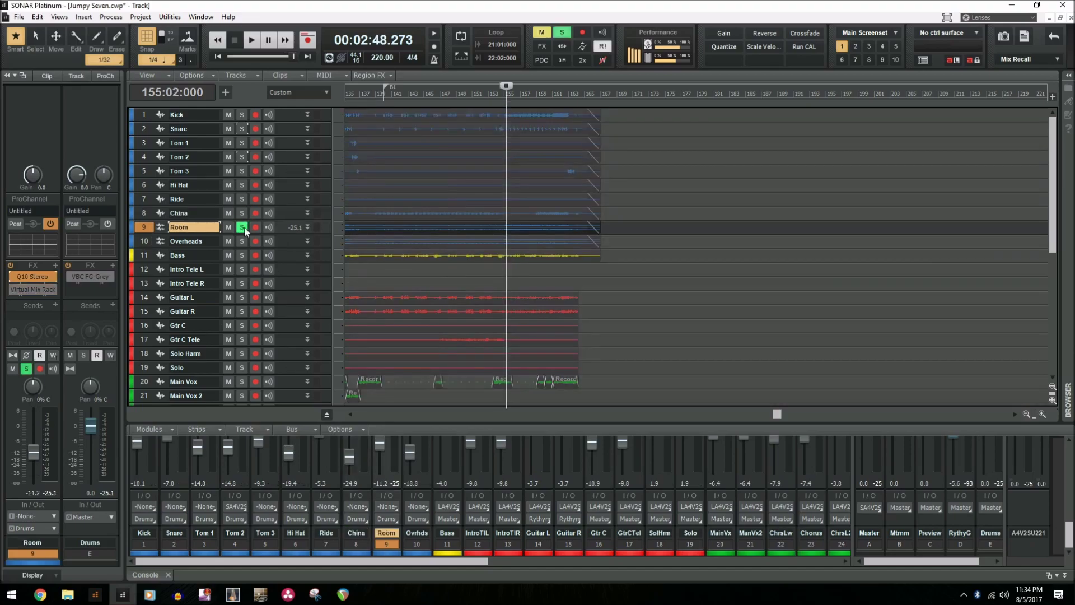
click(245, 227)
click(244, 226)
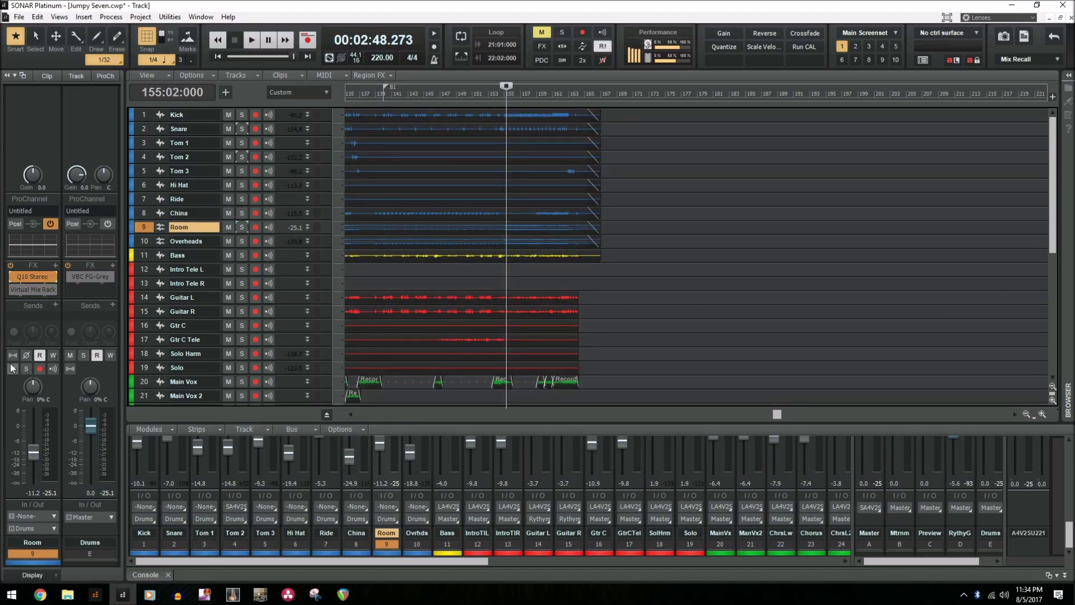
click(13, 290)
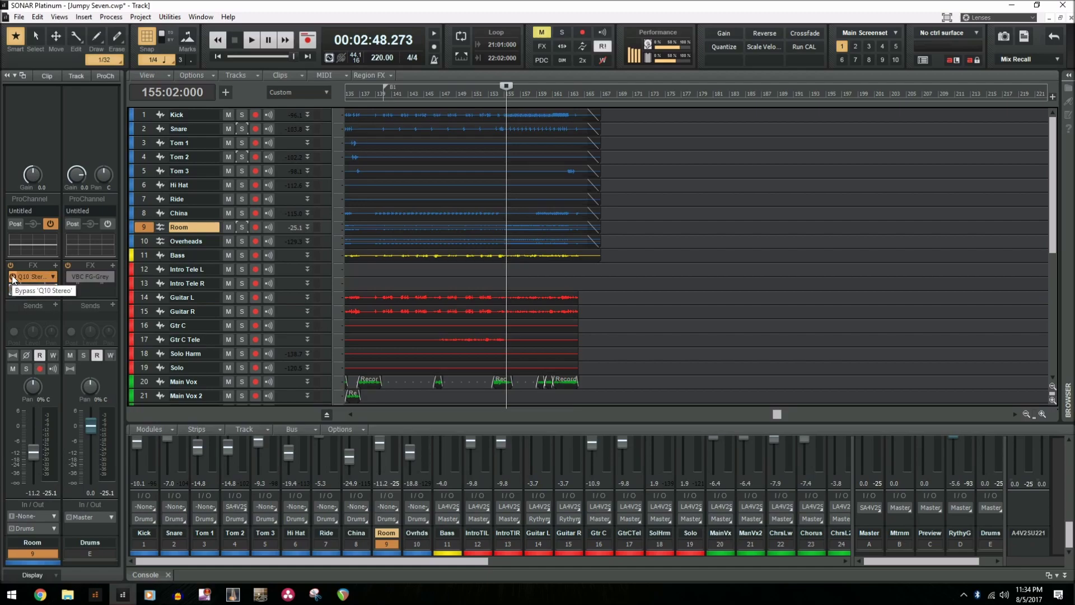
Step: Open the Room's Q10 Stereo, compare the soloed Room with the equalizer bypassed and enabled, and close its window
click(12, 276)
double_click(40, 278)
drag(303, 73, 388, 83)
click(245, 226)
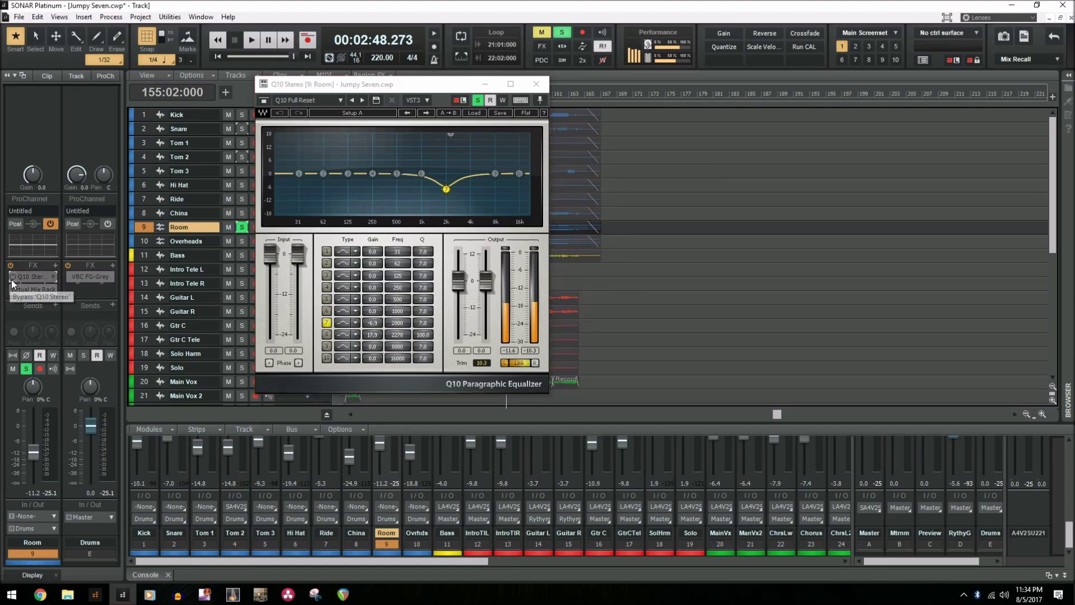
key(space)
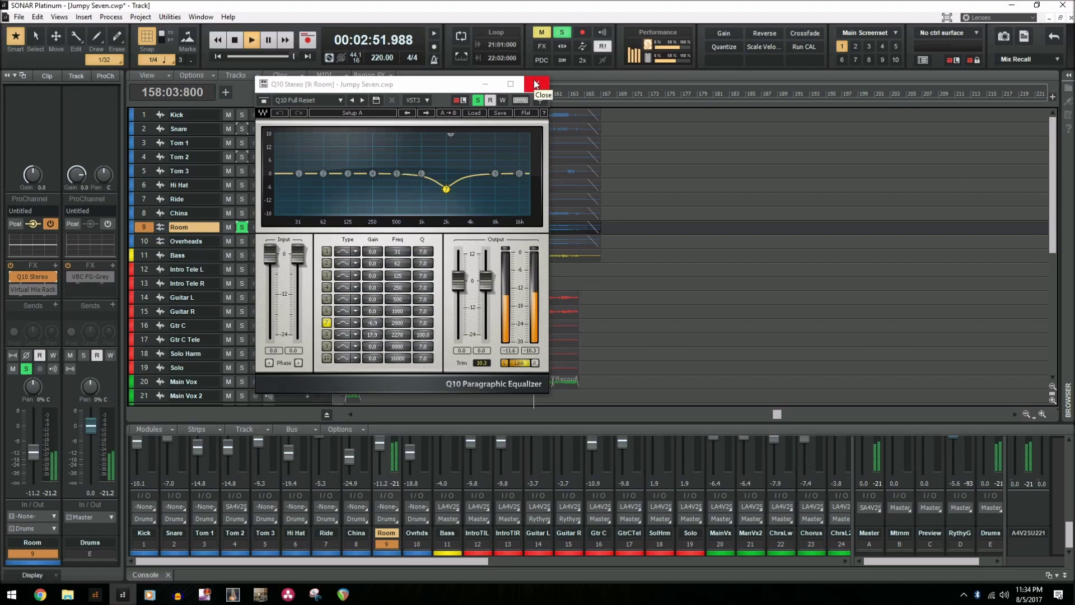
click(533, 85)
key(space)
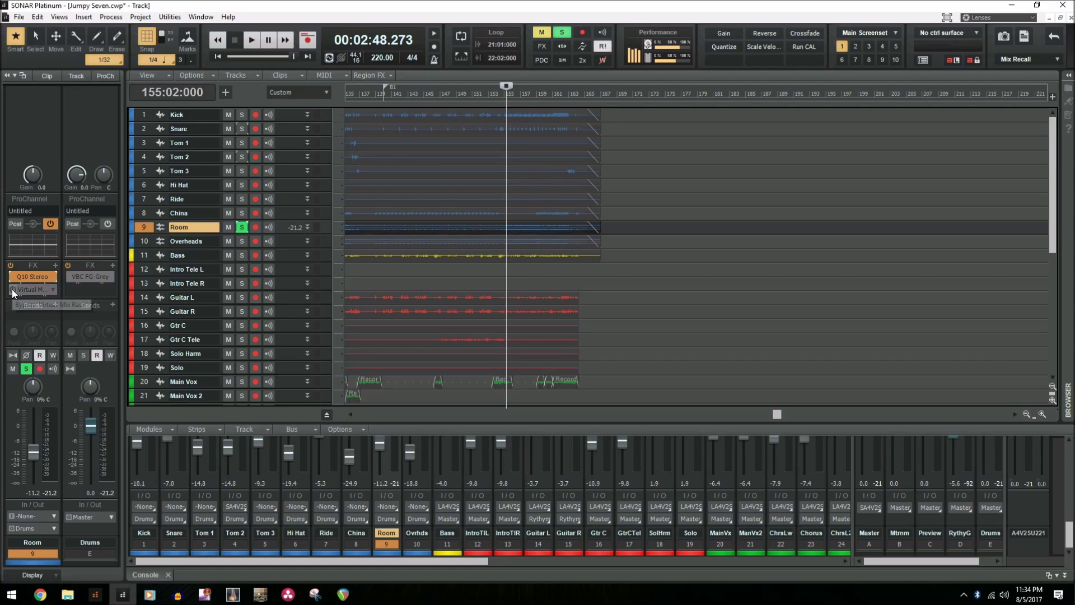
Step: Open the Room's Virtual Mix Rack, switch off its Virtual Channel module and examine the CS-EQ and FG-N settings
double_click(31, 289)
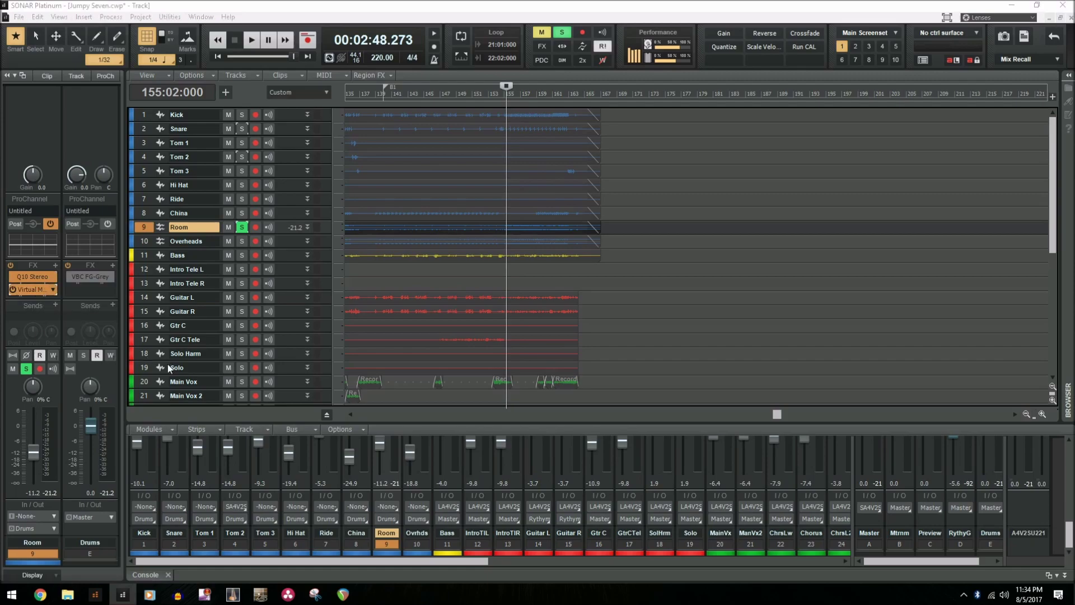
click(376, 142)
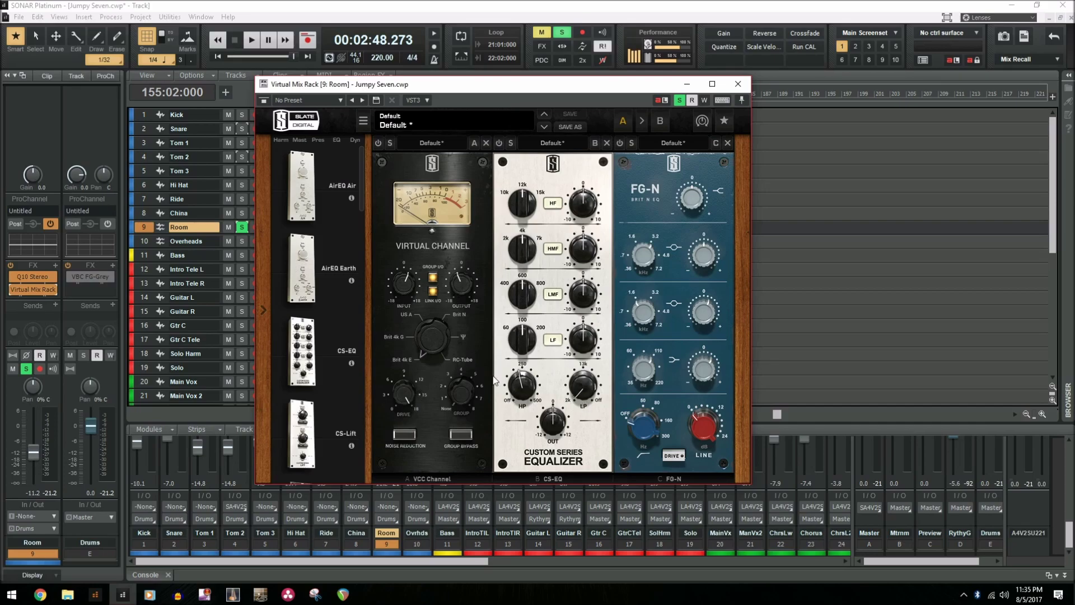
mouse_move(519, 394)
mouse_move(589, 391)
mouse_move(706, 312)
mouse_move(652, 313)
mouse_move(701, 372)
Step: Audition the Room while re-enabling the Virtual Channel and CS-EQ modules, and close the rack window
click(379, 143)
key(space)
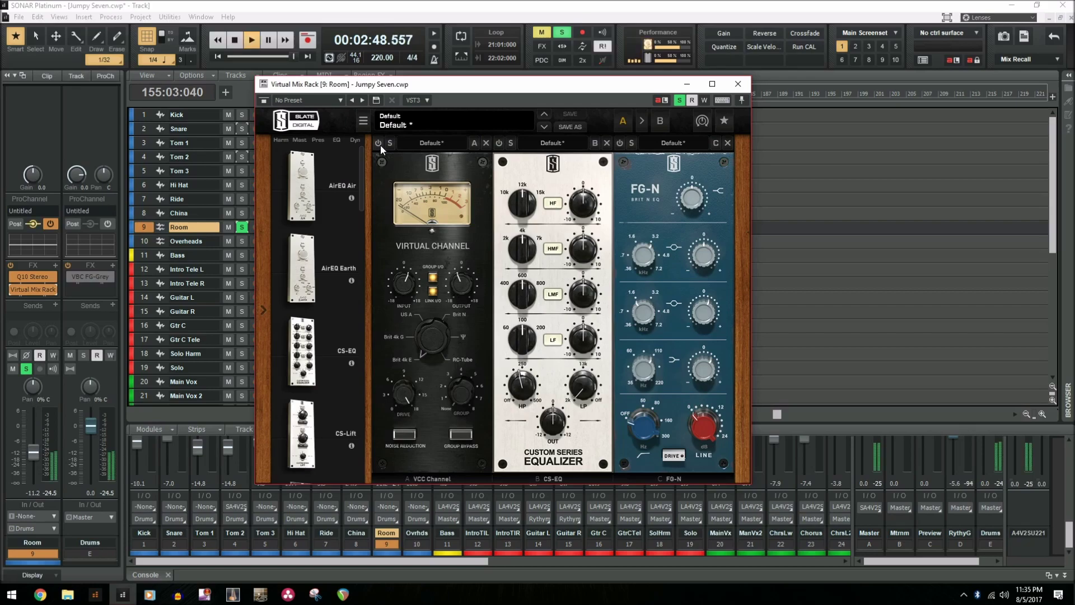
click(499, 143)
click(739, 84)
key(space)
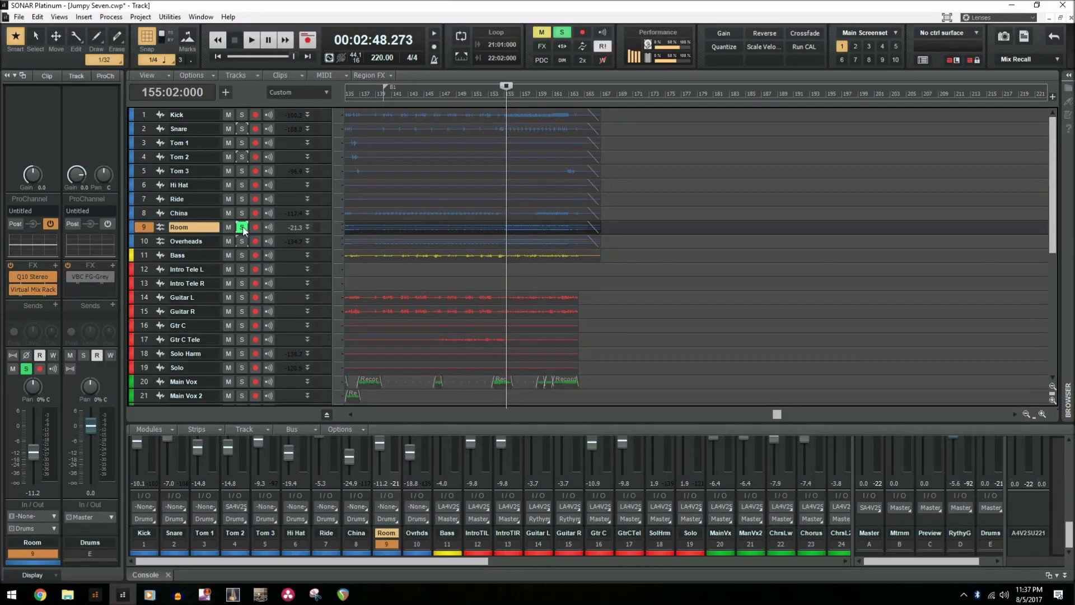
Step: Unsolo the Room, solo the Overheads and bypass the Overheads' Virtual Mix Rack and CA-2A
click(242, 227)
click(241, 241)
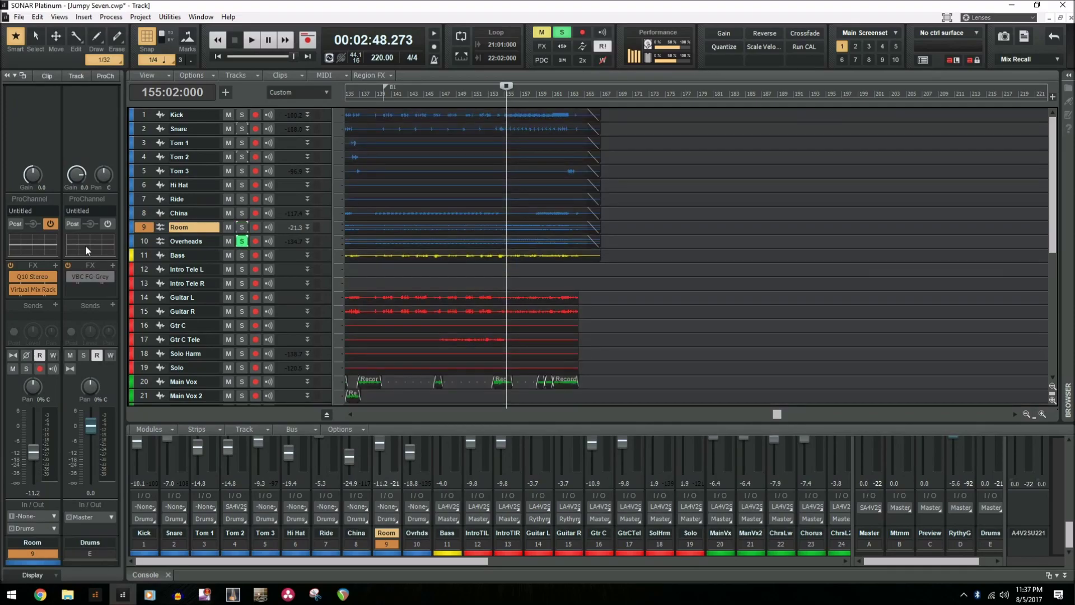
click(12, 290)
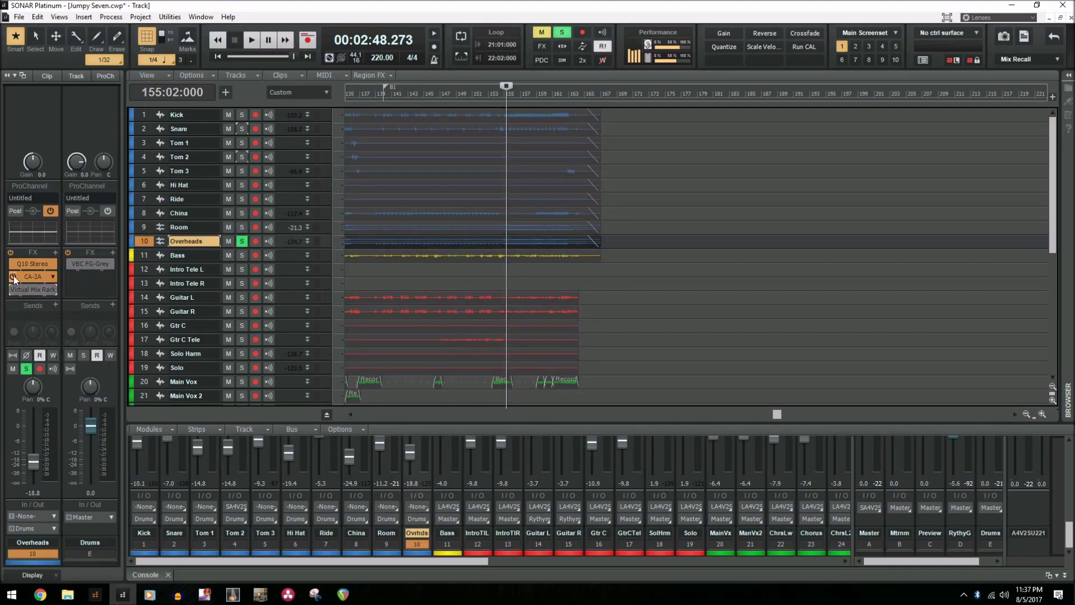
click(12, 277)
Step: Open the Overheads' Q10 Stereo, examine its EQ curve and compare playback from measure 155 with the plug-in bypassed and enabled
double_click(43, 264)
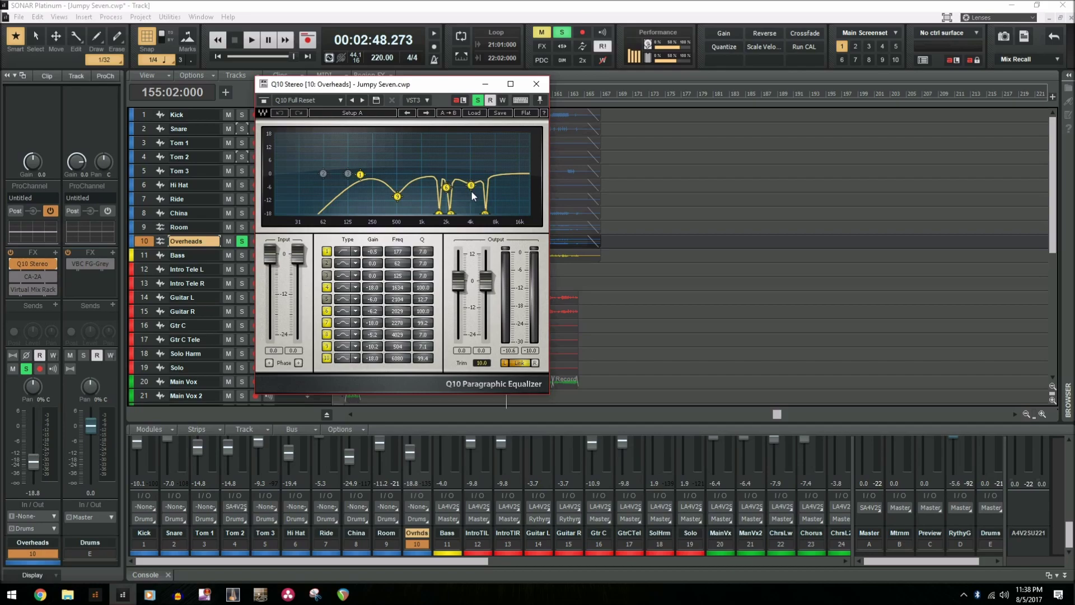
click(12, 268)
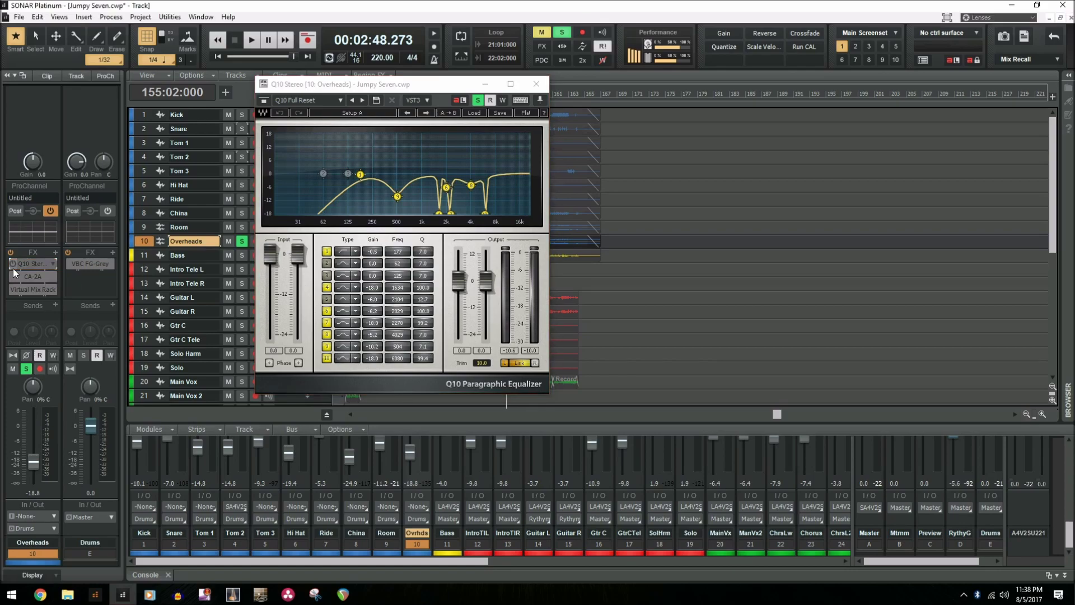
key(space)
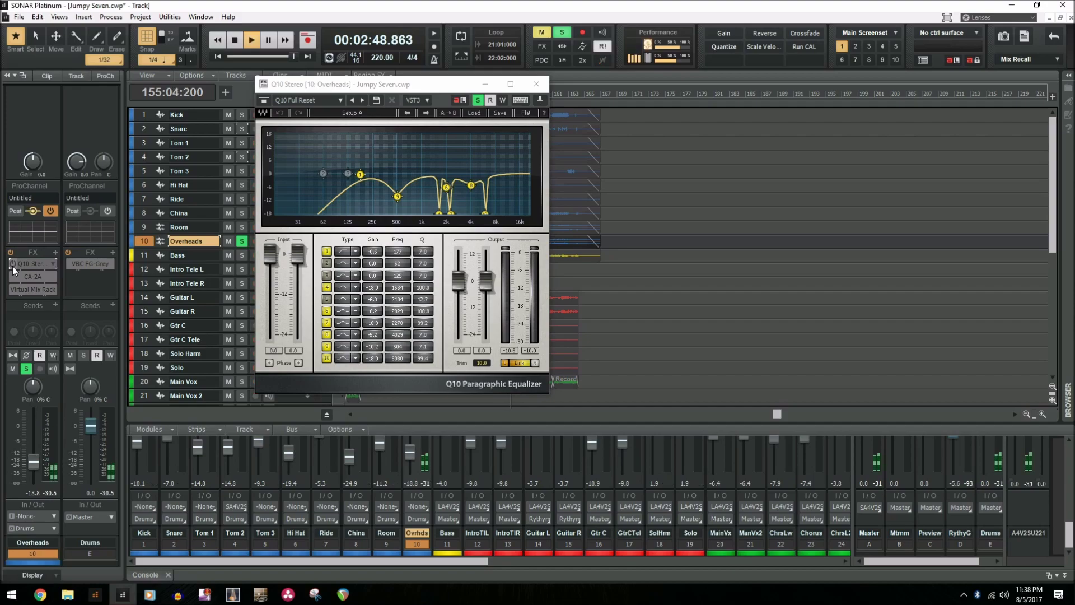
click(13, 266)
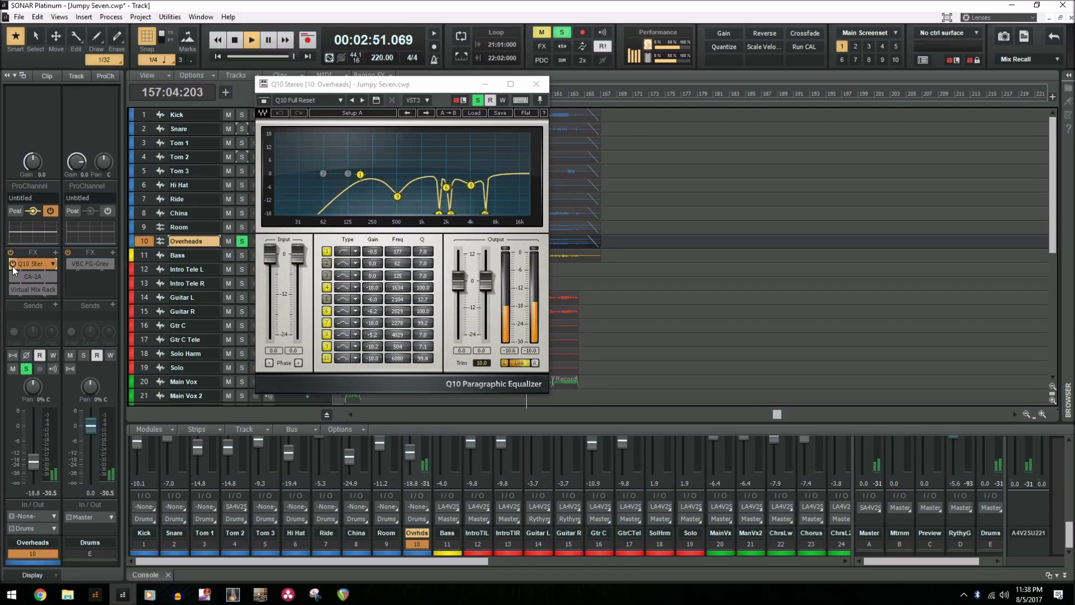
click(12, 266)
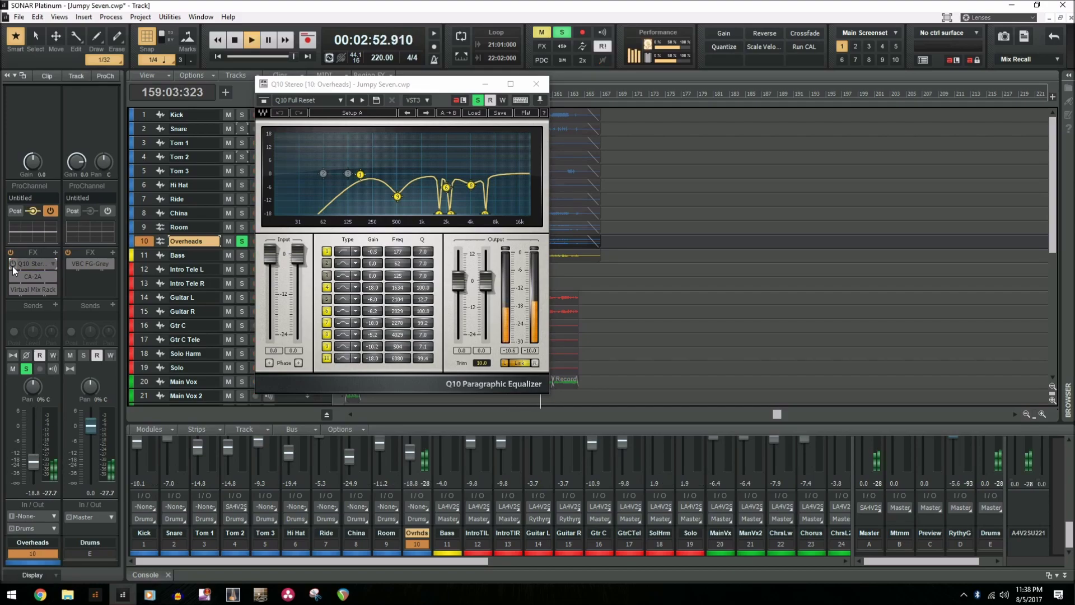
click(12, 266)
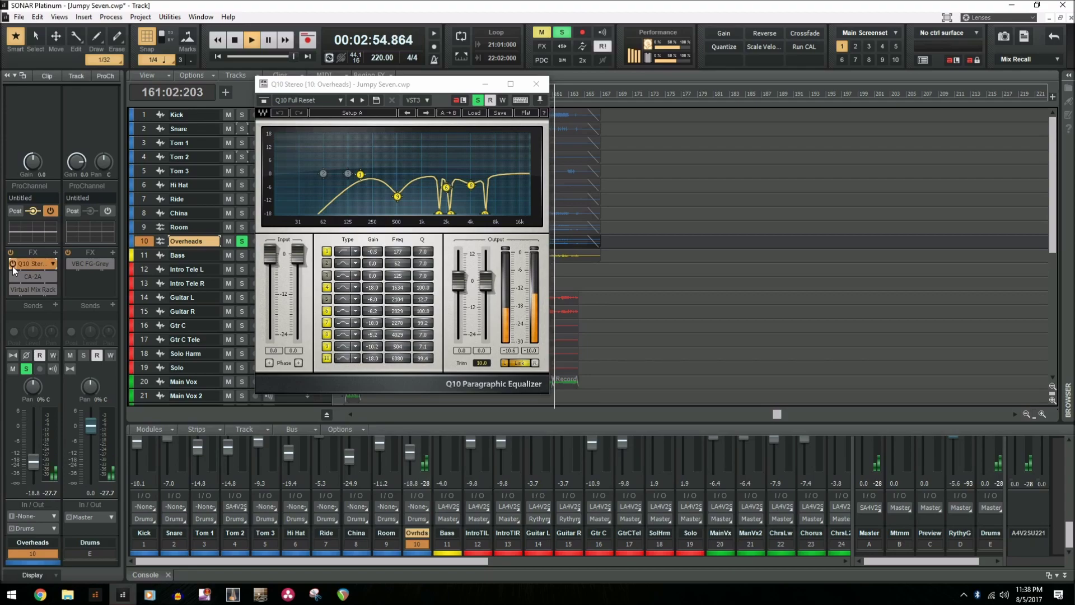
click(13, 266)
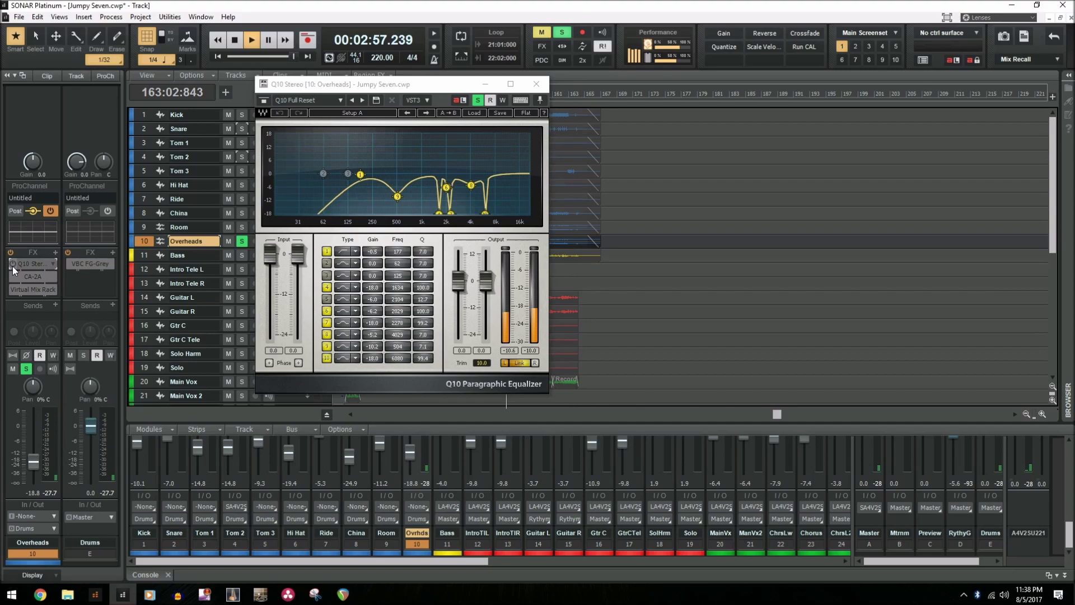
click(13, 267)
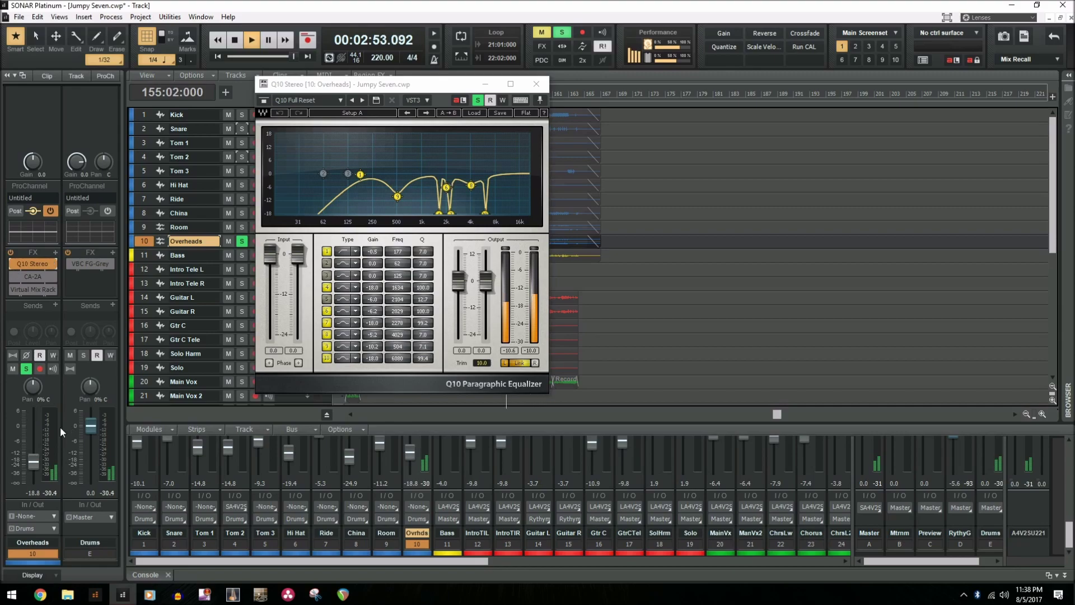
key(space)
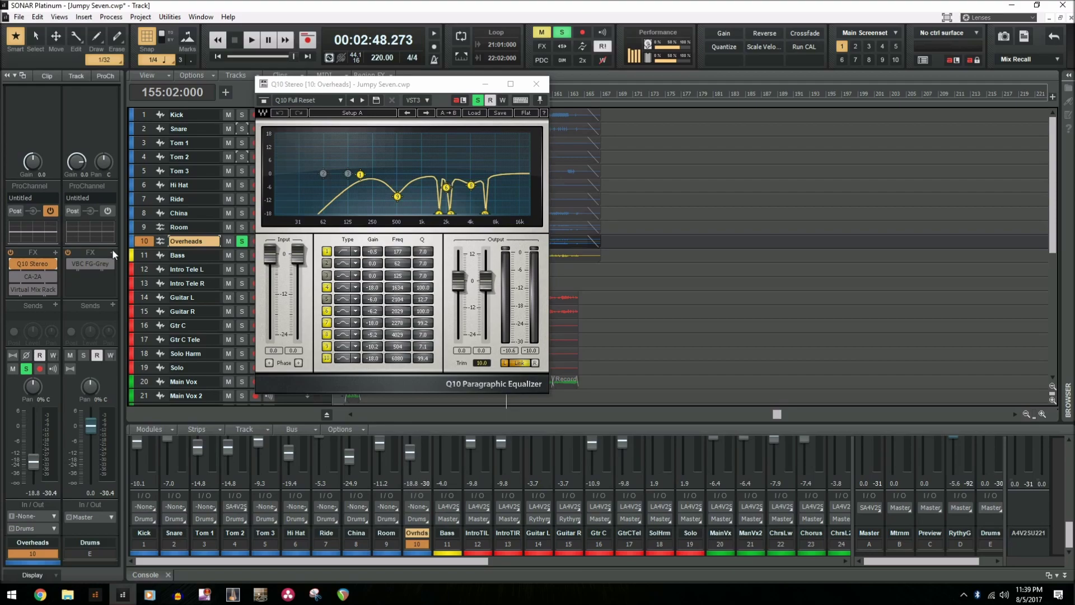
Step: Open the Overheads' CA-2A compressor and compare playback with it bypassed and enabled
double_click(28, 274)
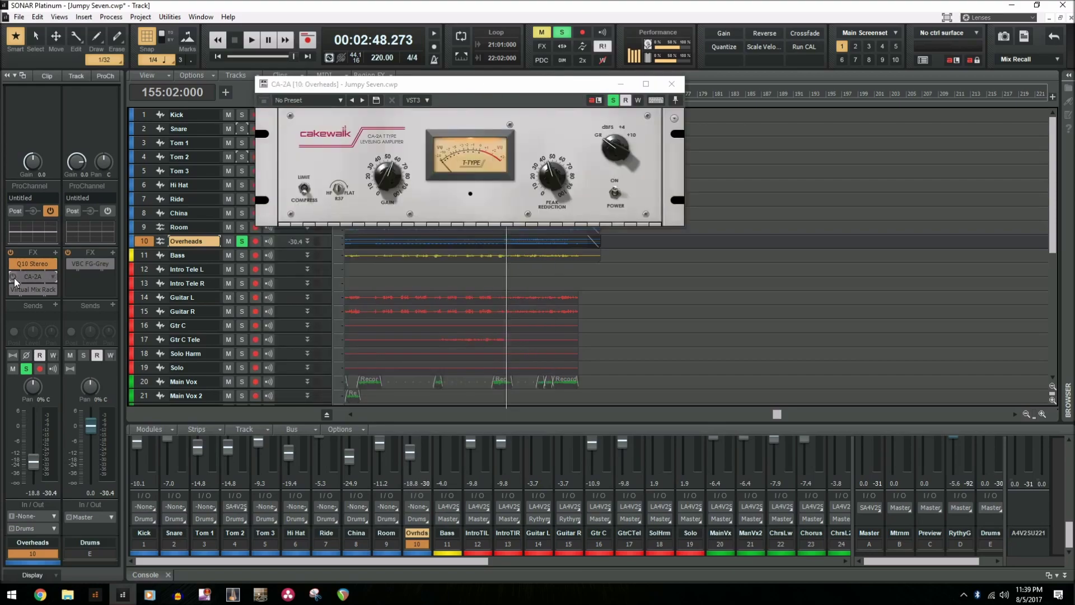
click(13, 277)
click(13, 276)
key(space)
click(14, 277)
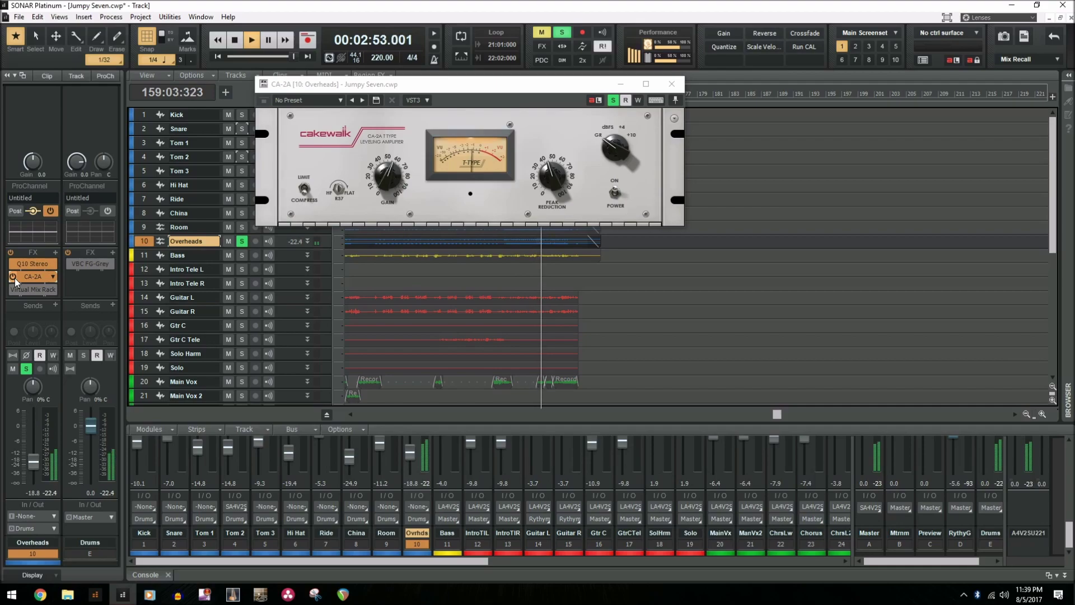
key(space)
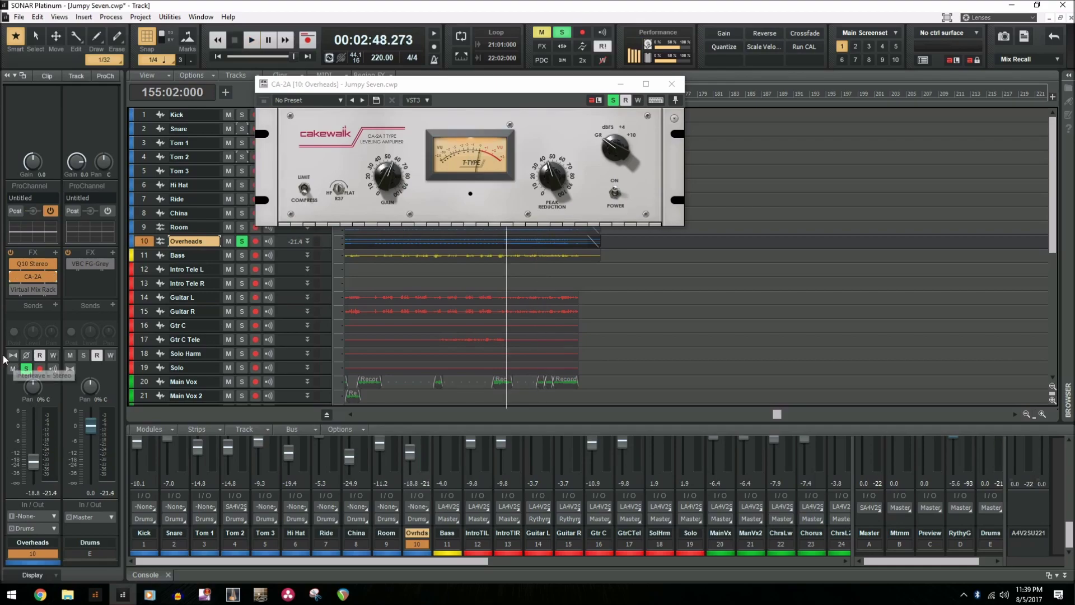
Step: Enable and open the Overheads' Virtual Mix Rack, examine its Virtual Channel and CS-EQ modules, and audition the track from measure 155
double_click(25, 290)
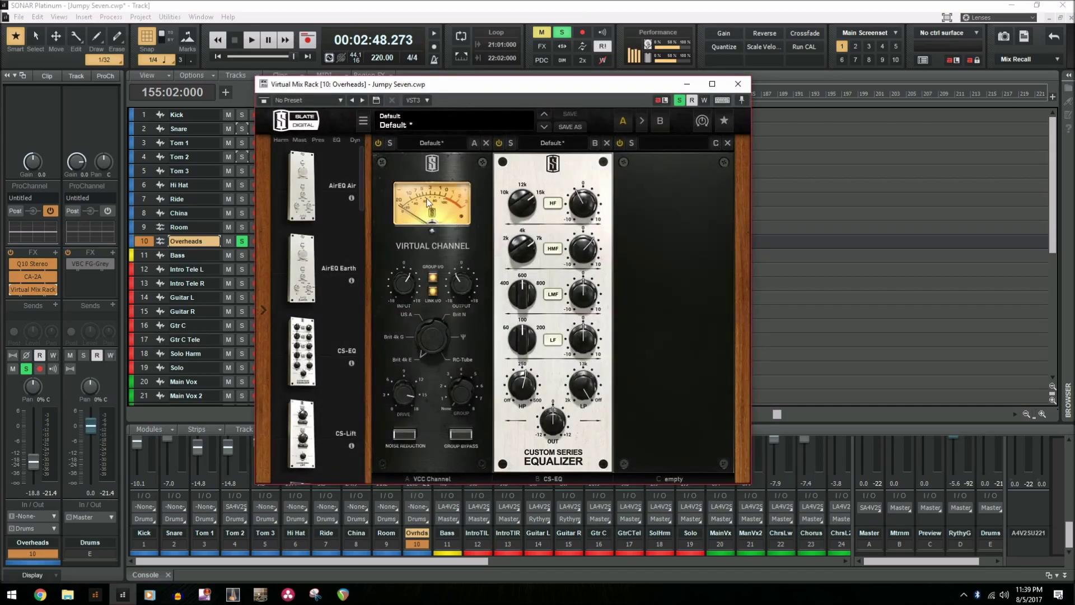
click(378, 143)
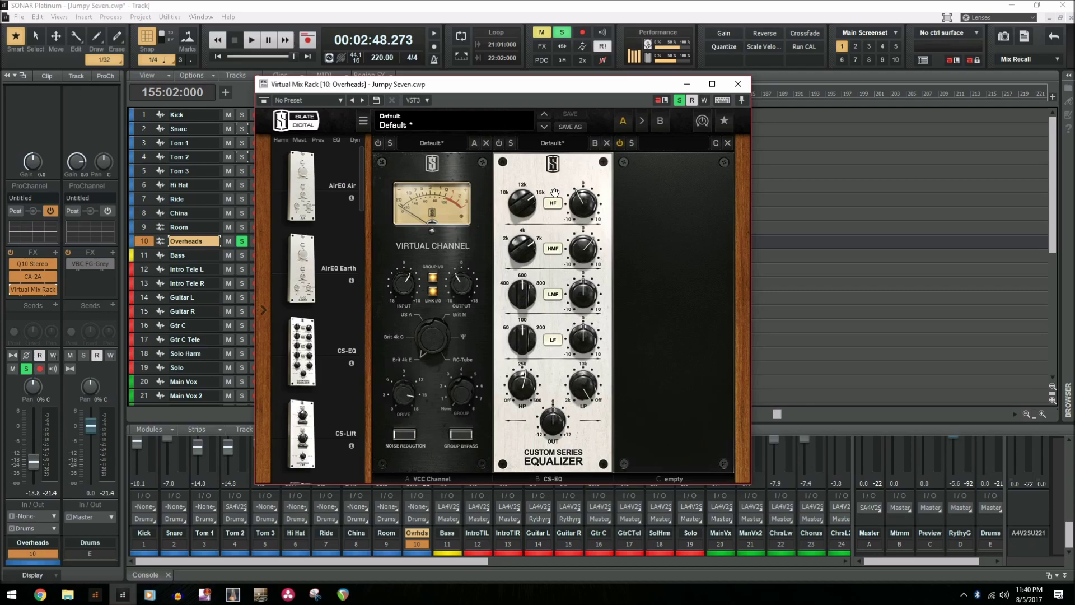
mouse_move(580, 205)
click(377, 143)
key(space)
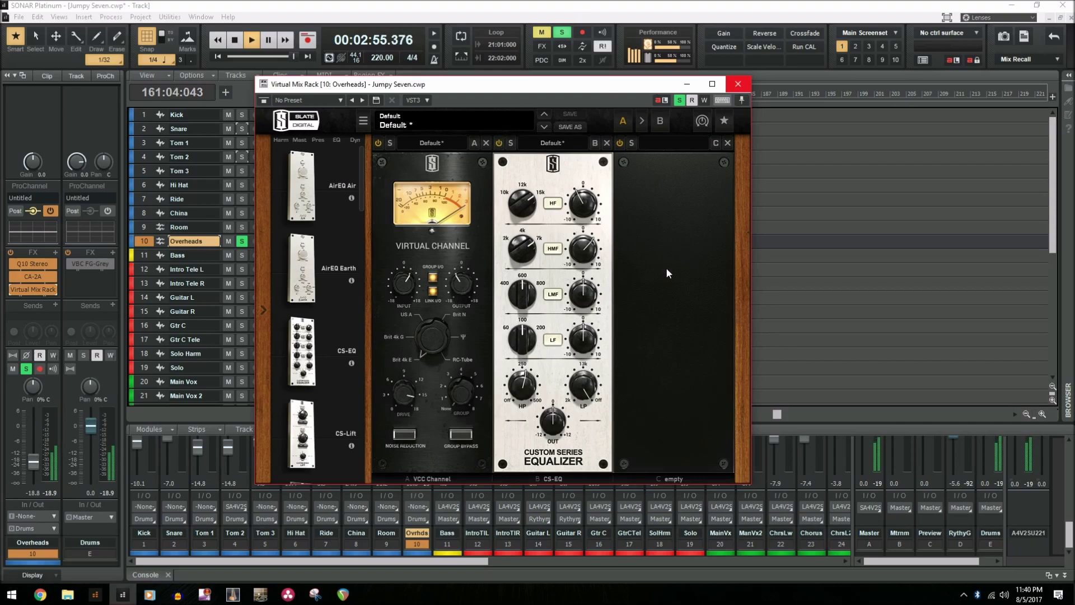
key(space)
Step: Recheck the Overheads' Q10 Stereo and Virtual Mix Rack settings and close both plug-in windows
double_click(32, 266)
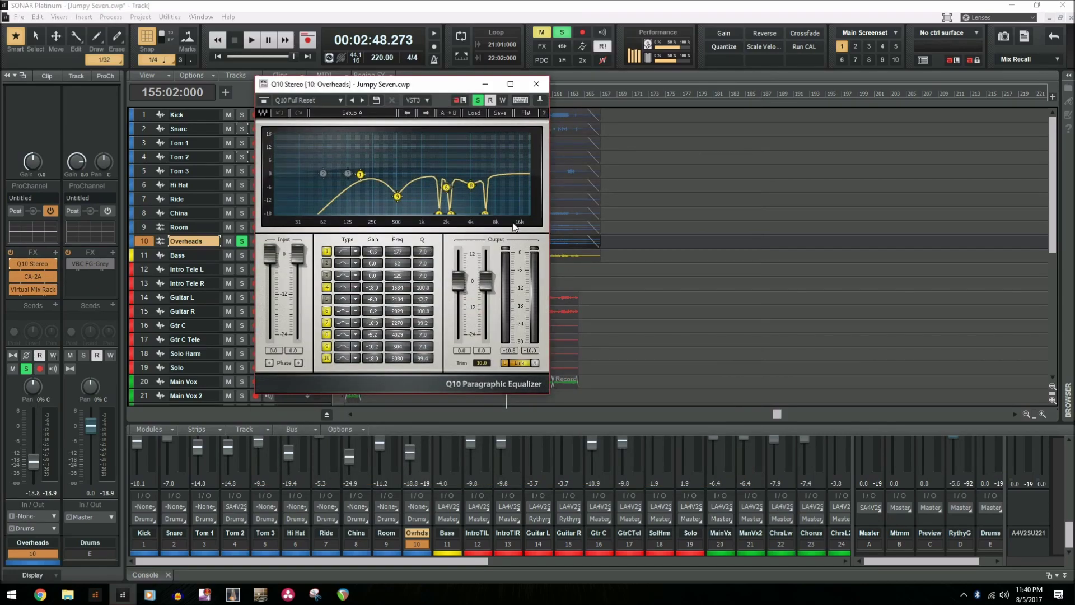
click(533, 86)
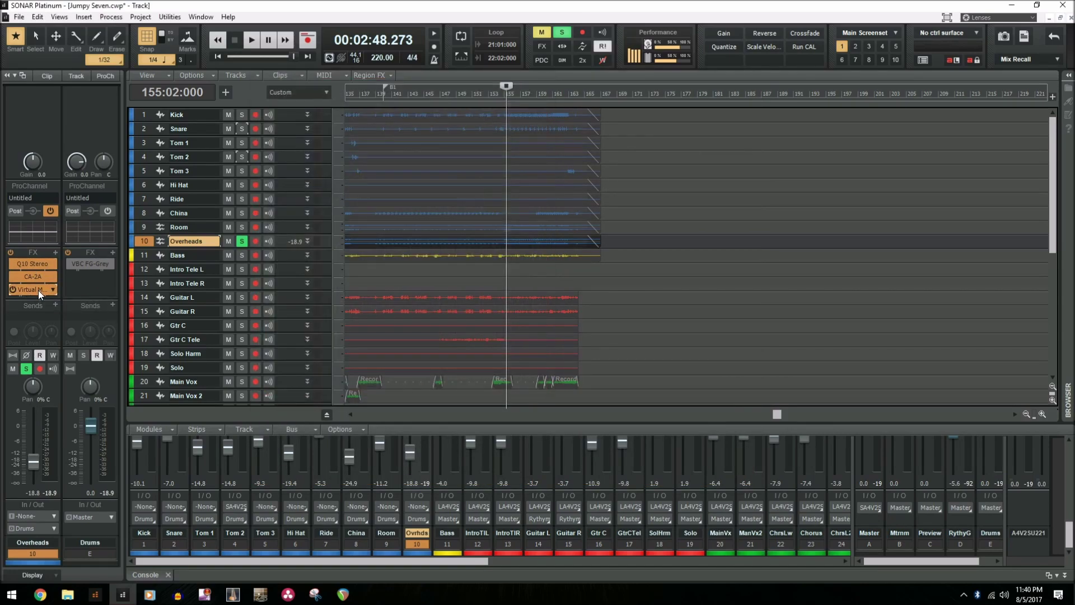
double_click(38, 289)
click(738, 84)
Step: Solo all the drum tracks from Kick through Overheads and play the full kit from measure 155
drag(242, 227, 247, 116)
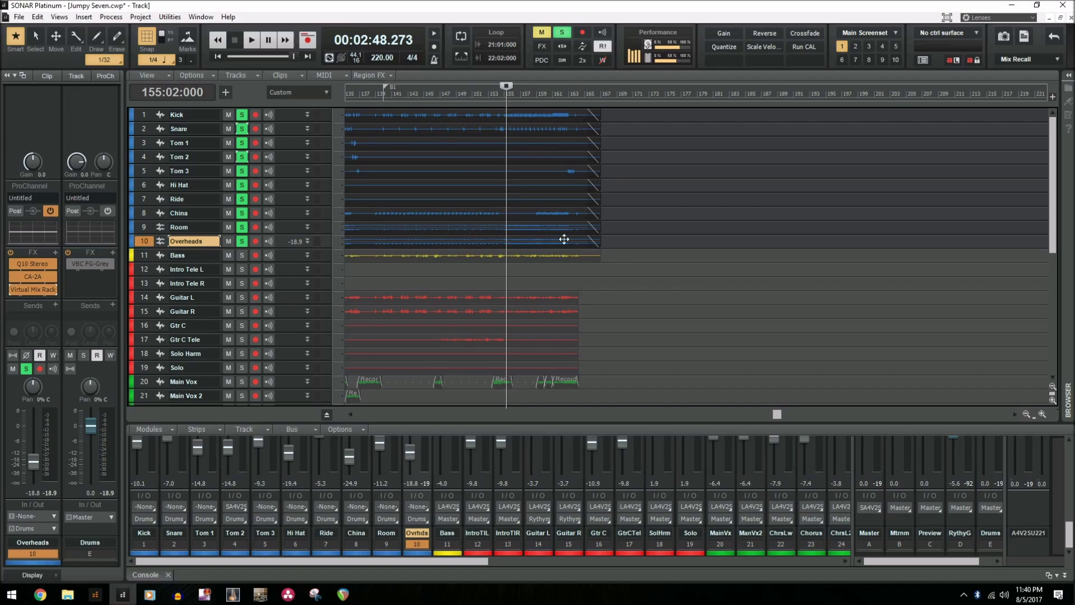
key(space)
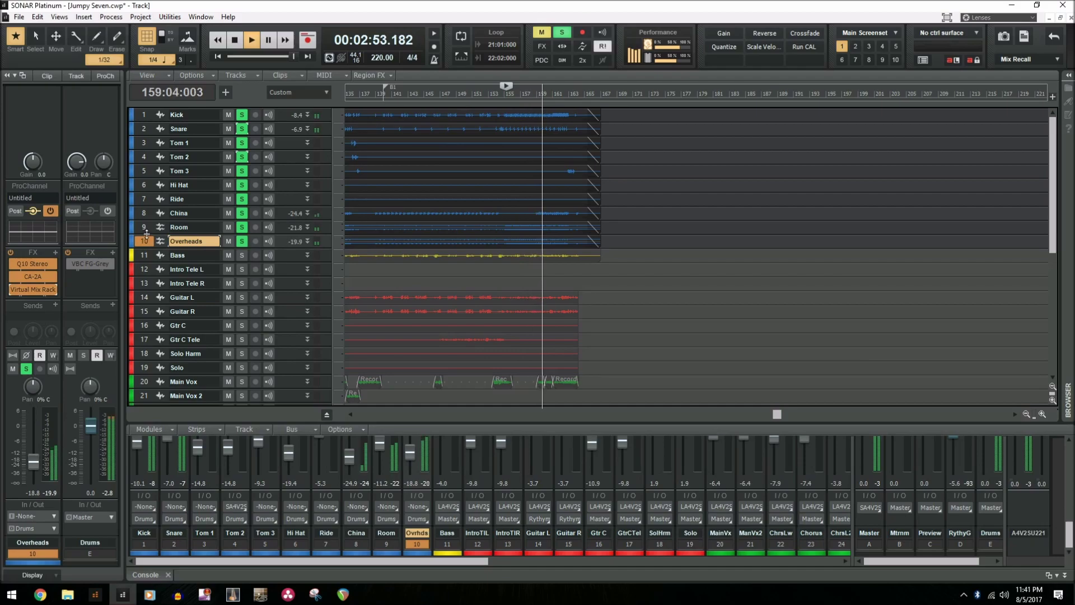
key(space)
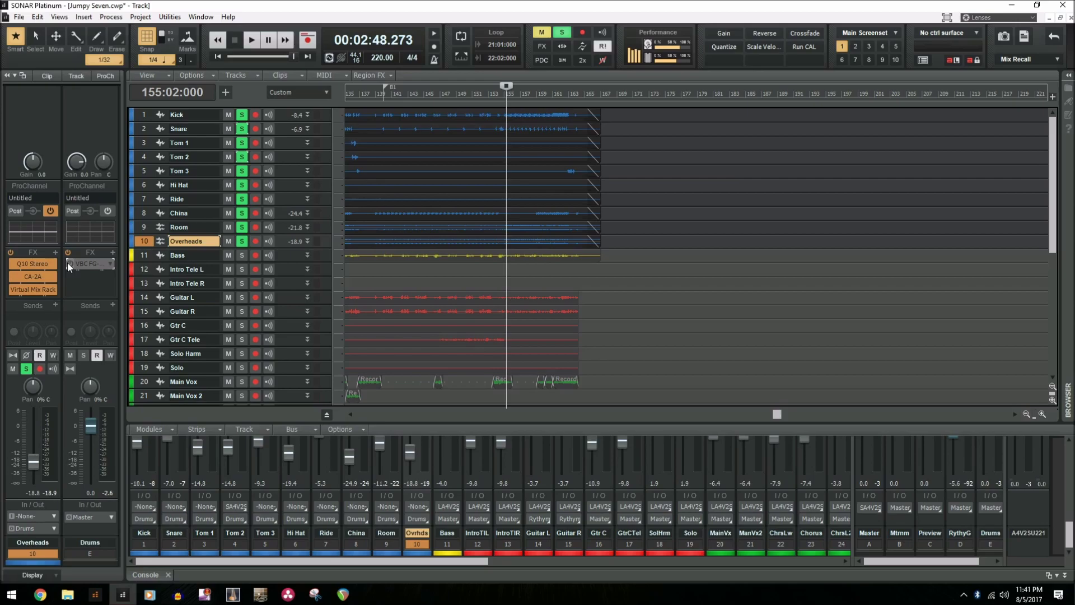
Step: Open the Drums bus's VBC FG-Grey compressor, compare playback with it bypassed and enabled, and leave it enabled
double_click(91, 264)
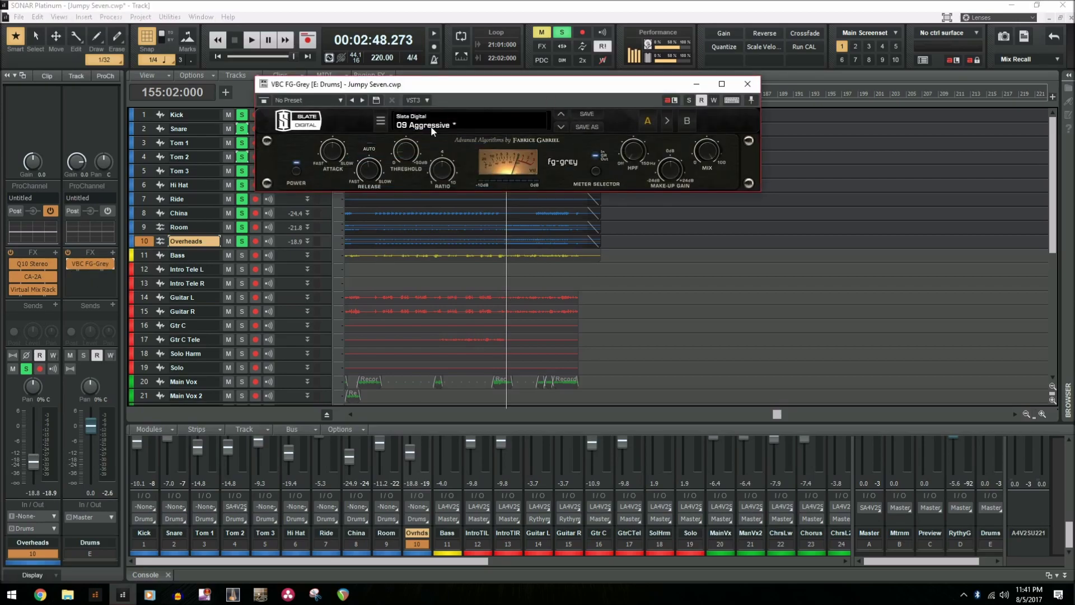
mouse_move(445, 165)
drag(72, 266, 72, 268)
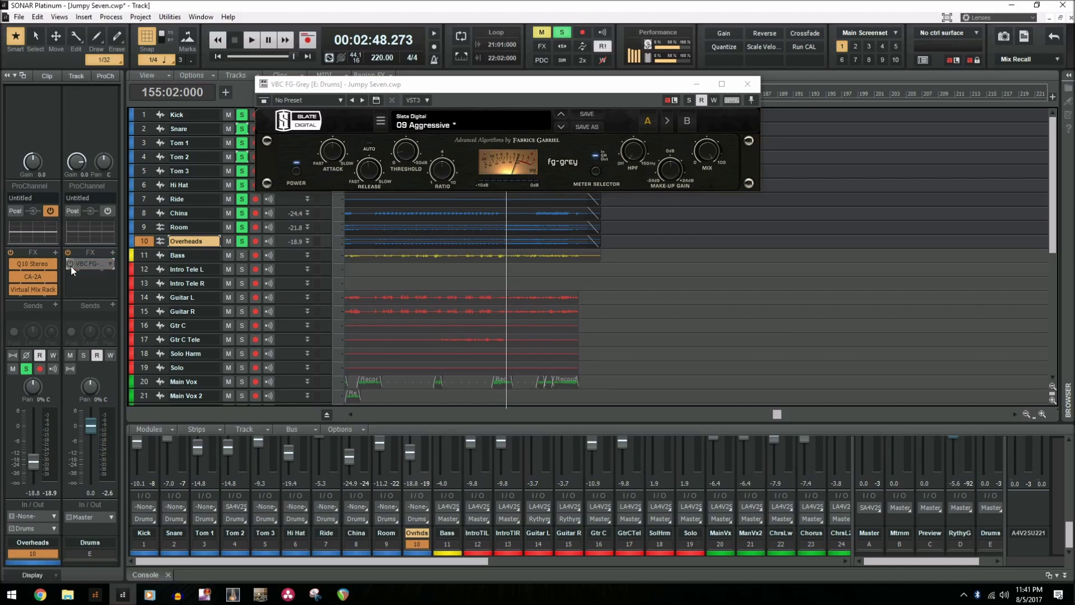
key(space)
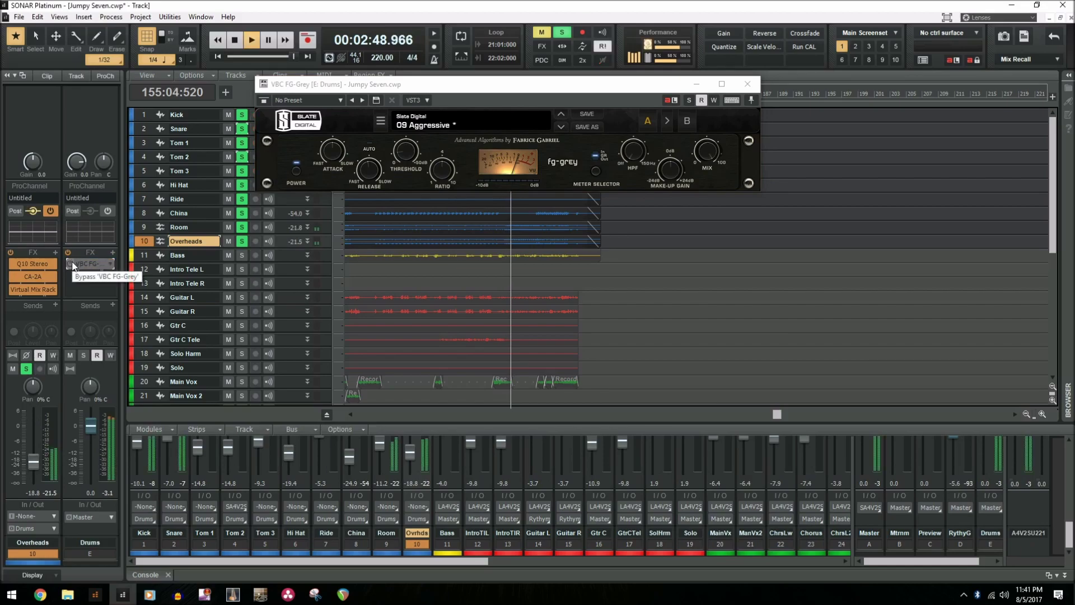
click(72, 261)
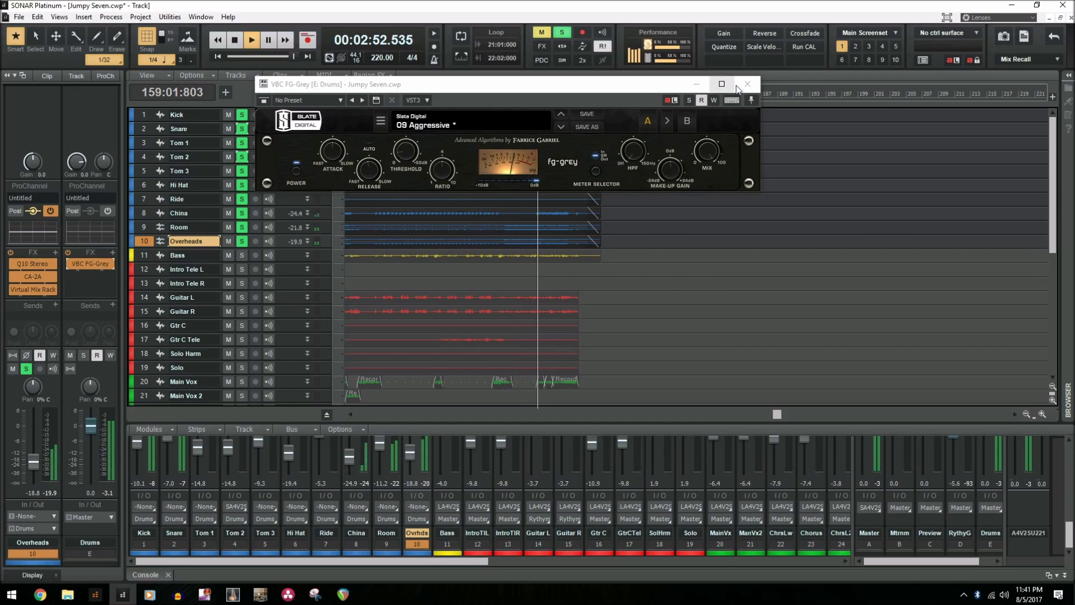
key(space)
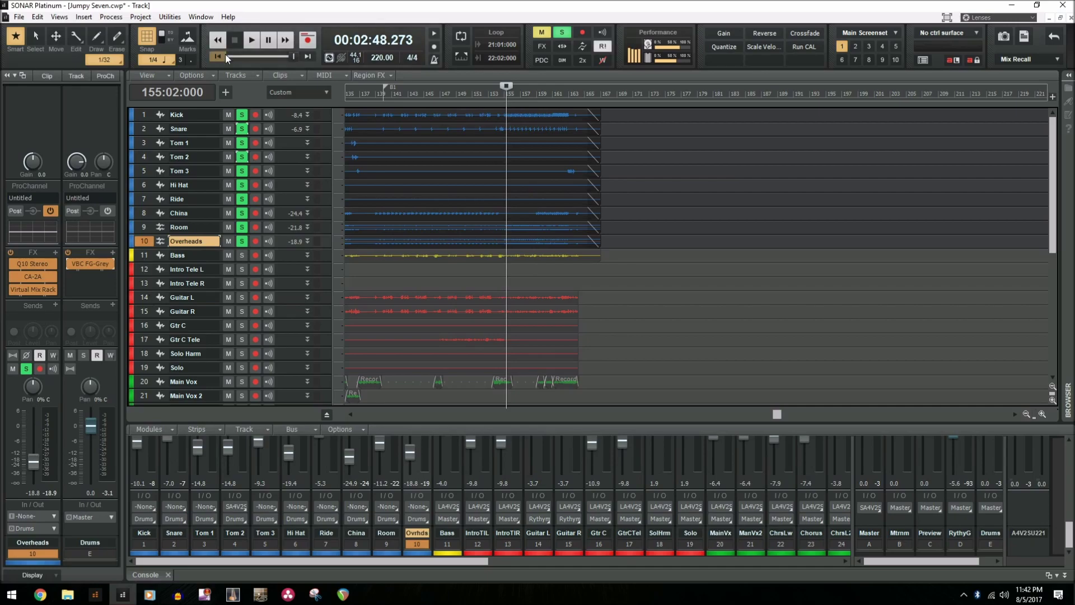
Step: Return to the project start, clear the drum solos, and solo and select the Bass track
key(w)
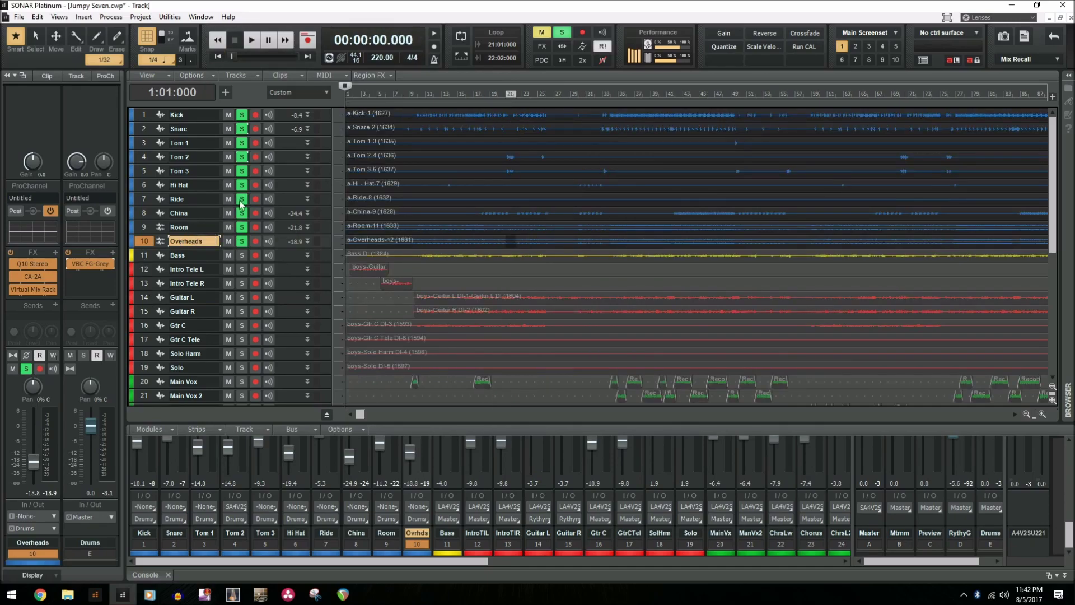
click(241, 115)
click(562, 34)
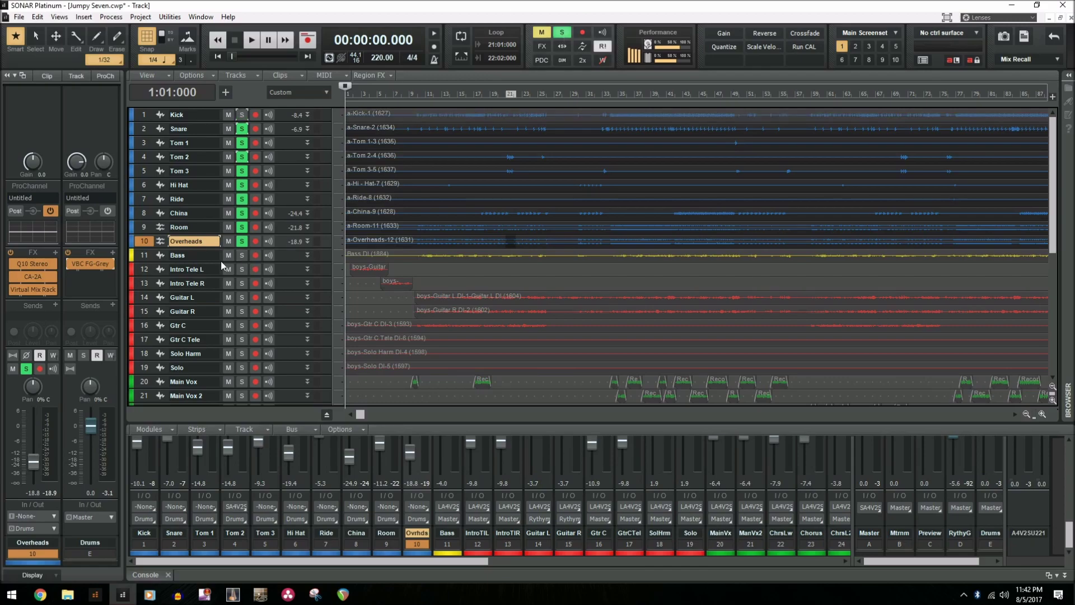
click(242, 254)
click(140, 254)
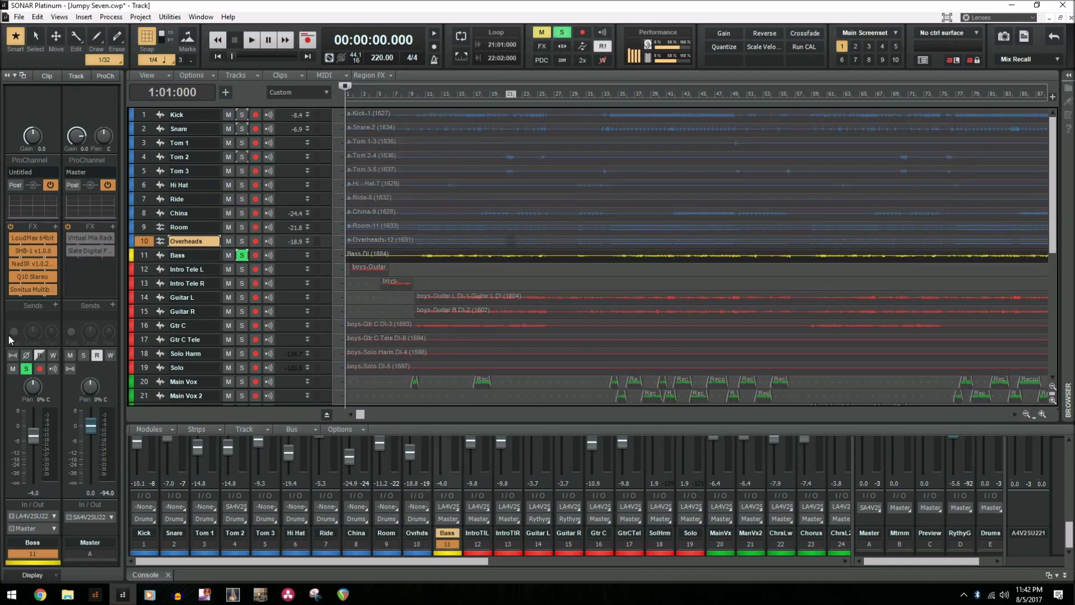
Step: Bypass all the Bass track's effects and audition the dry bass from measure 14
click(13, 289)
click(13, 277)
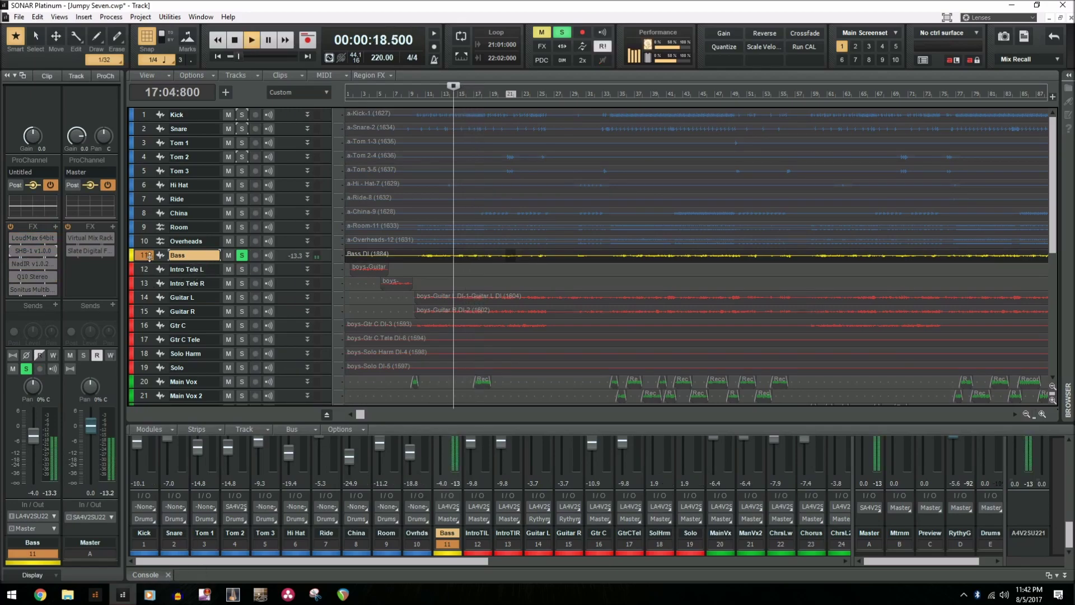
key(space)
Step: Open the Bass's LoudMax 64bit limiter, compare playback with it bypassed and enabled, and leave it enabled
click(13, 239)
double_click(28, 239)
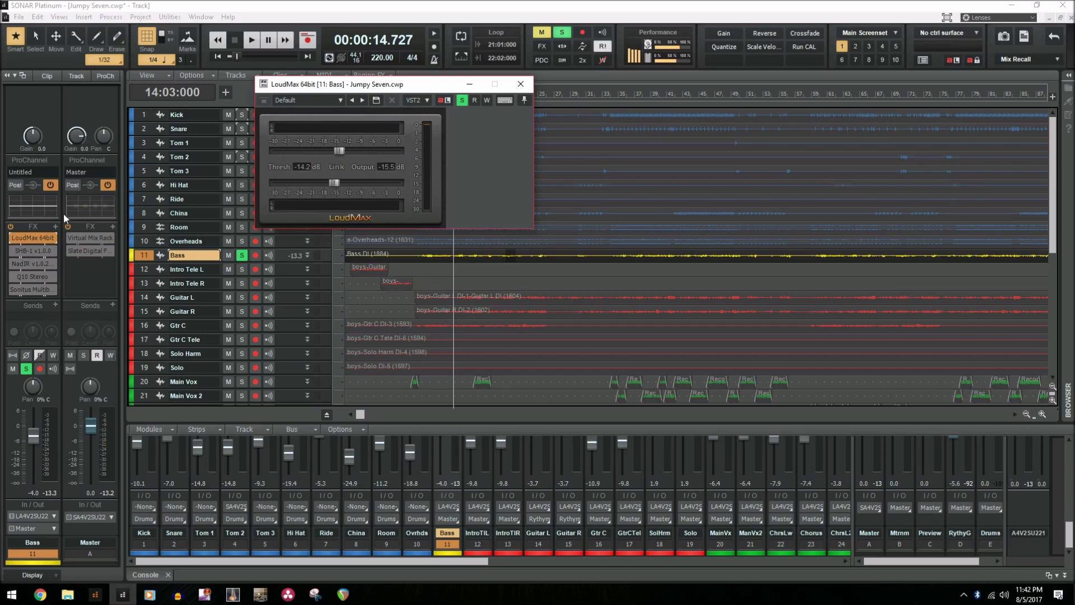
click(15, 236)
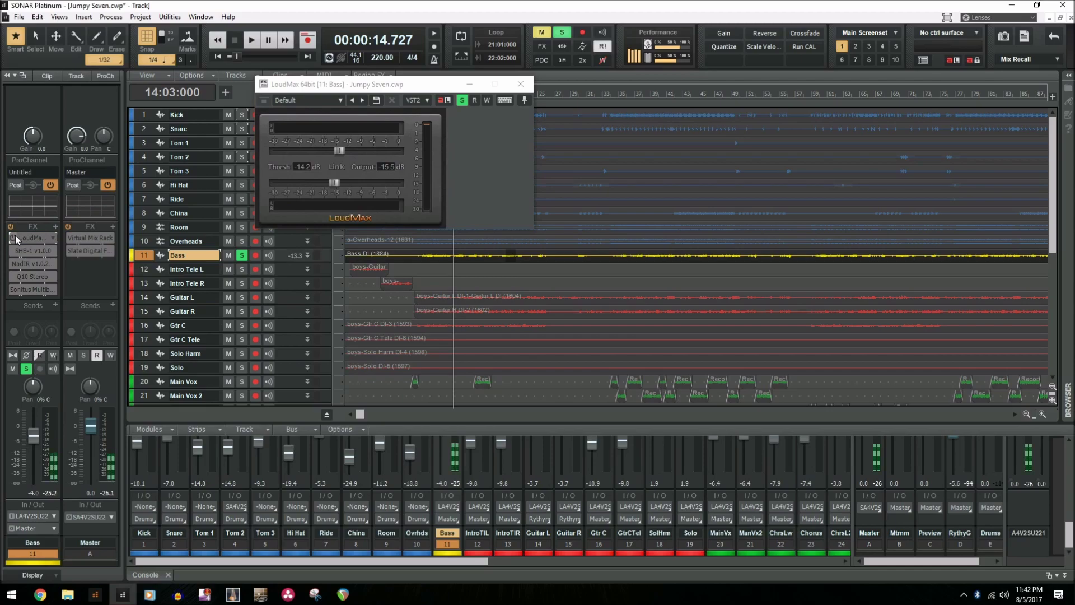
key(space)
click(15, 239)
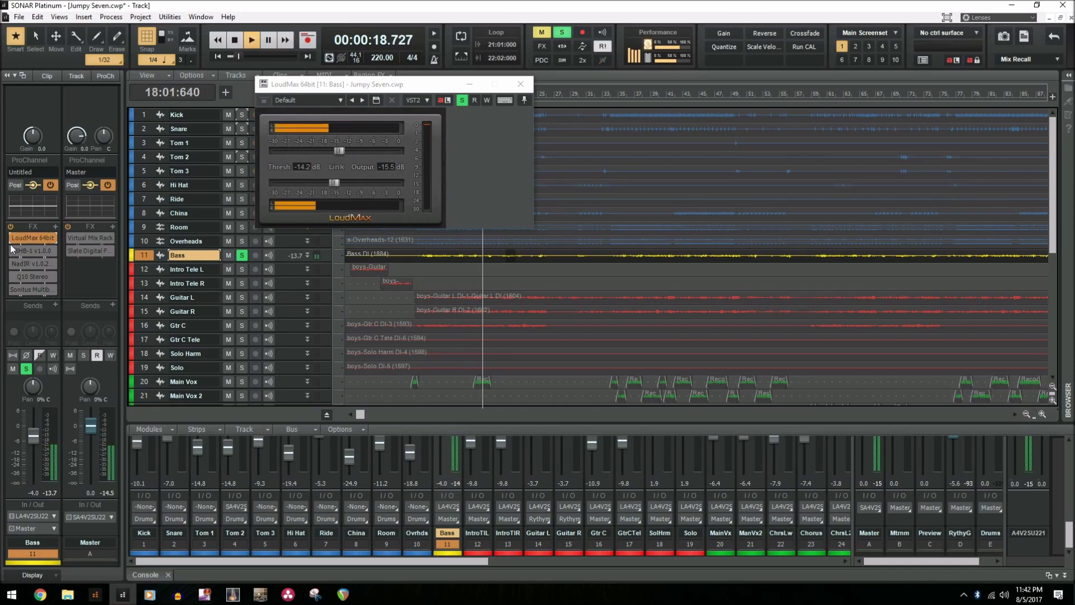
key(space)
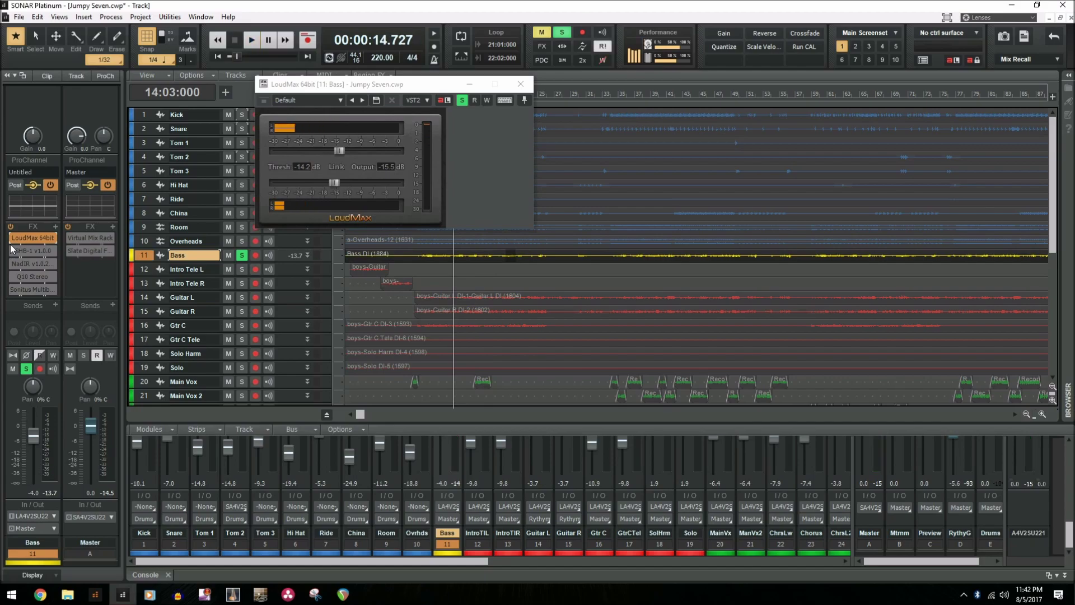
Step: Enable the Bass's SHB-1 amp head, open its window and audition the bass through it
click(12, 250)
double_click(31, 251)
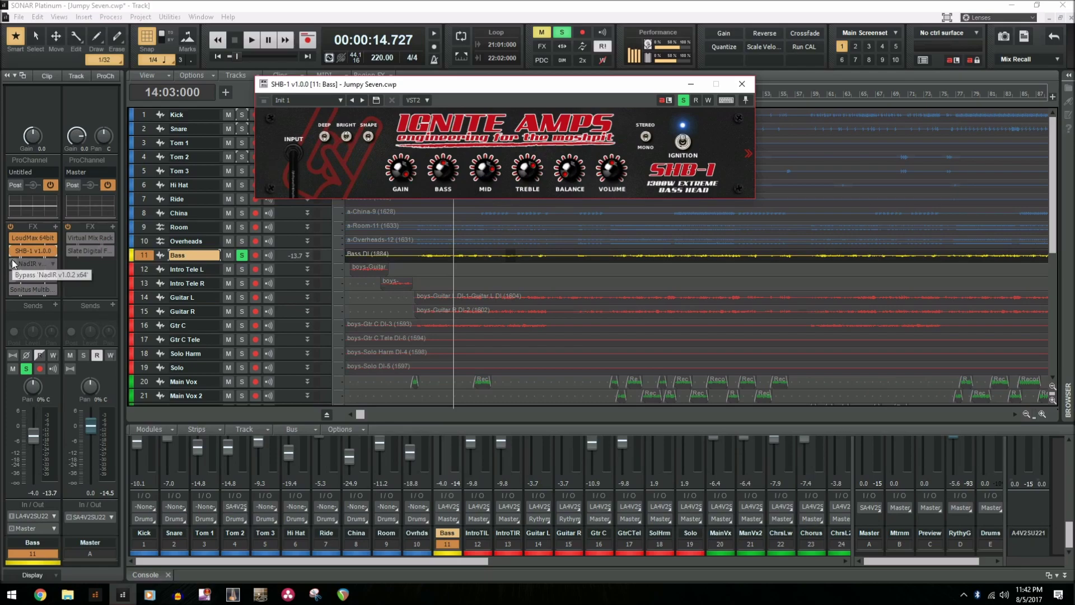
key(space)
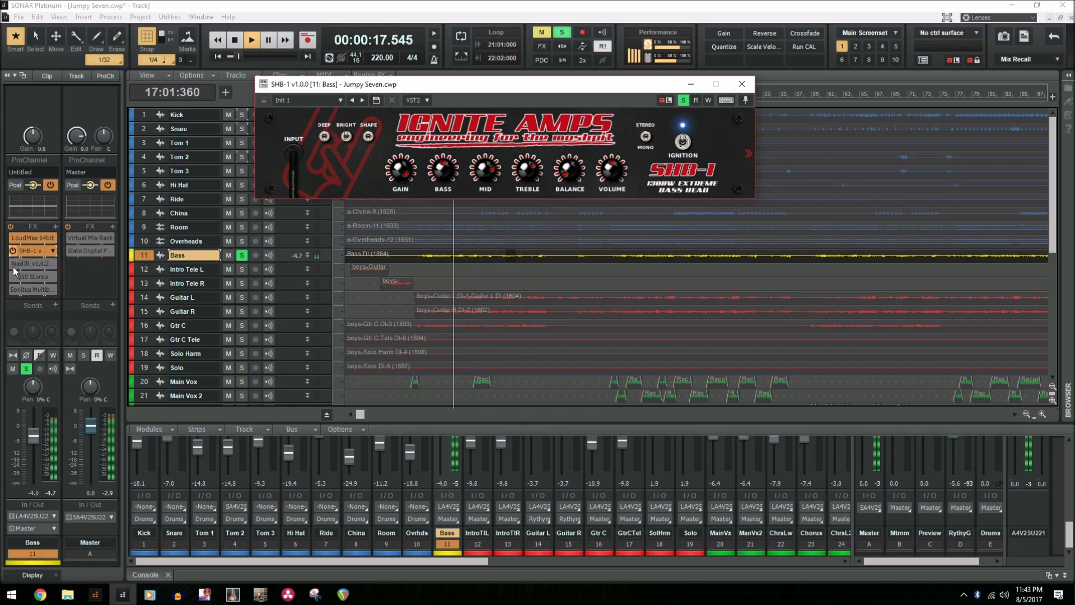
key(space)
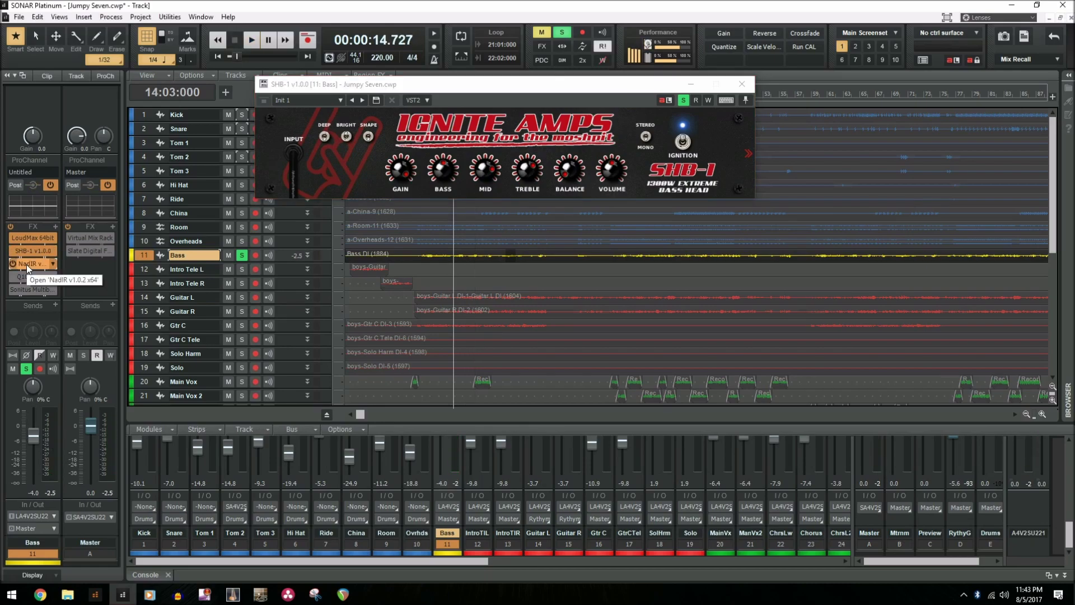
Step: Open the Bass's NadIR cabinet loader, audition the bass through it and enable the Q10 Stereo
double_click(26, 264)
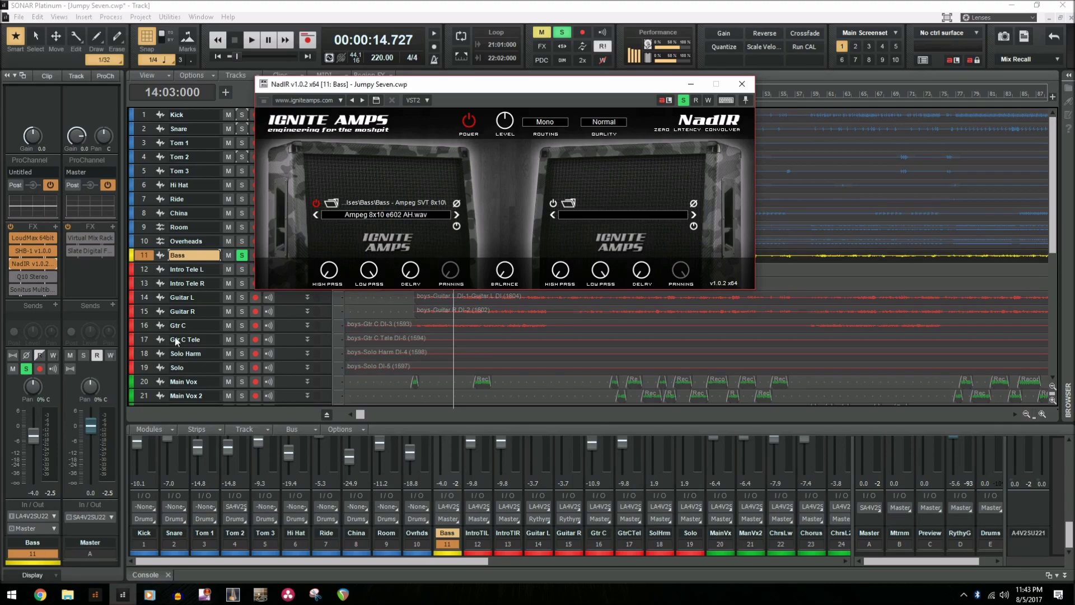
key(space)
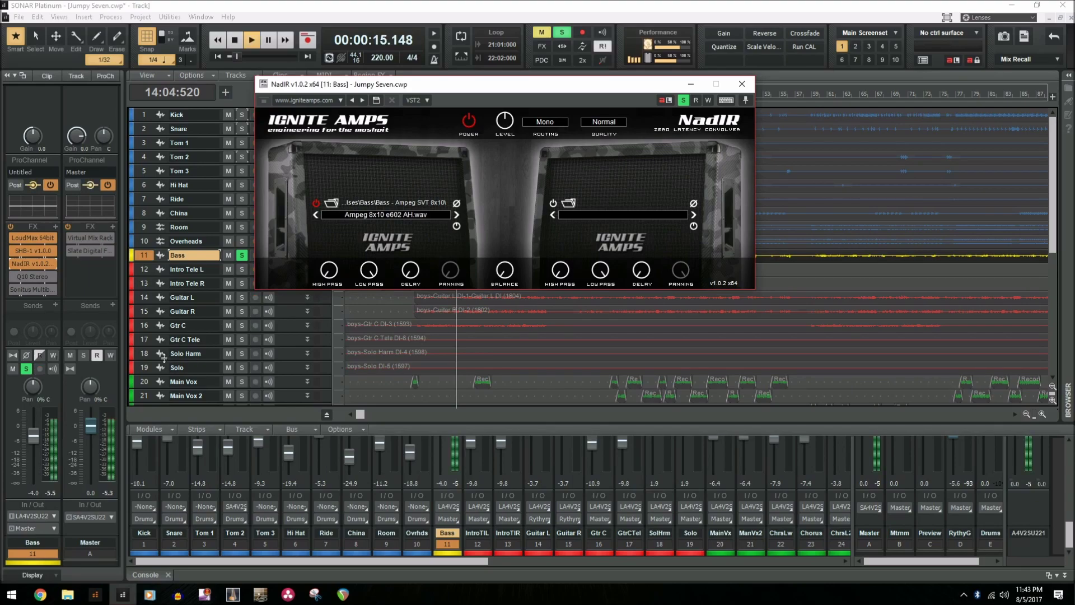
click(13, 277)
key(space)
Step: Open the Bass's Q10 Stereo, examine its EQ curve and compare playback from measure 14 with it bypassed and enabled
double_click(45, 274)
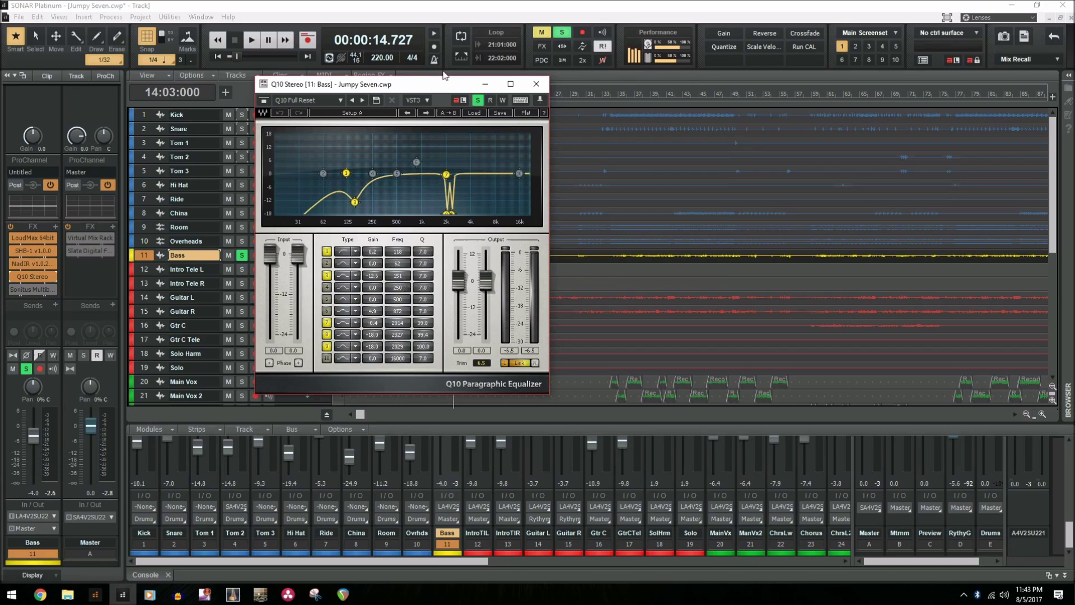
click(13, 277)
key(space)
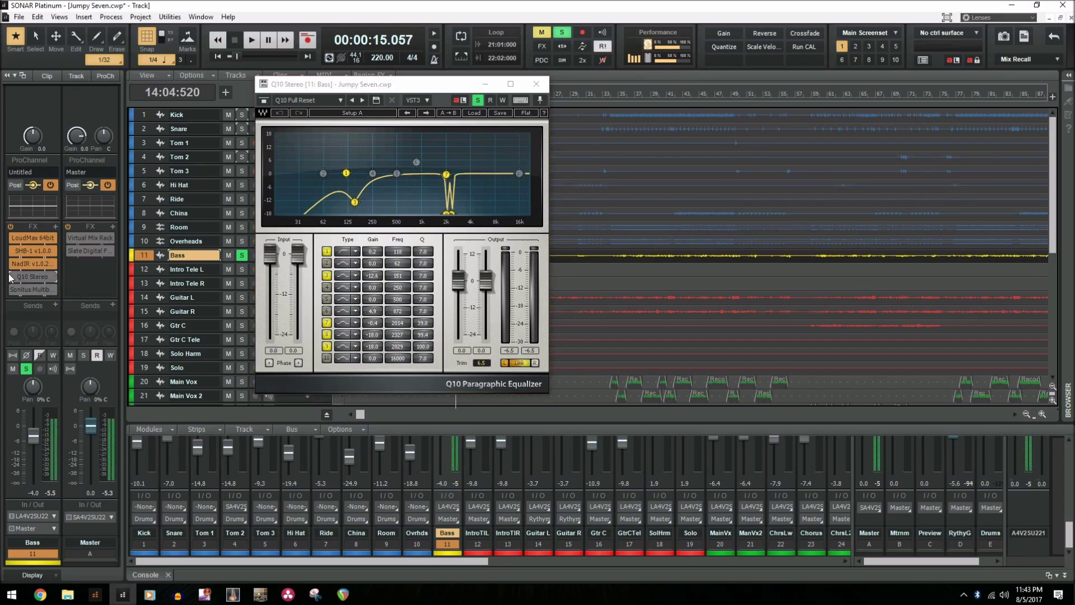
click(13, 277)
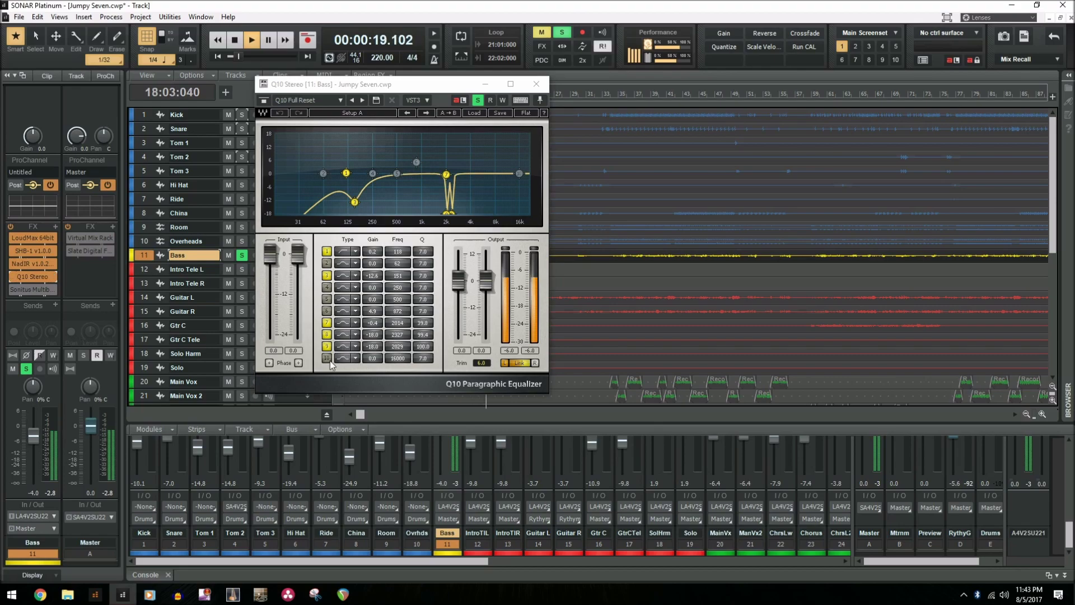
key(space)
click(38, 277)
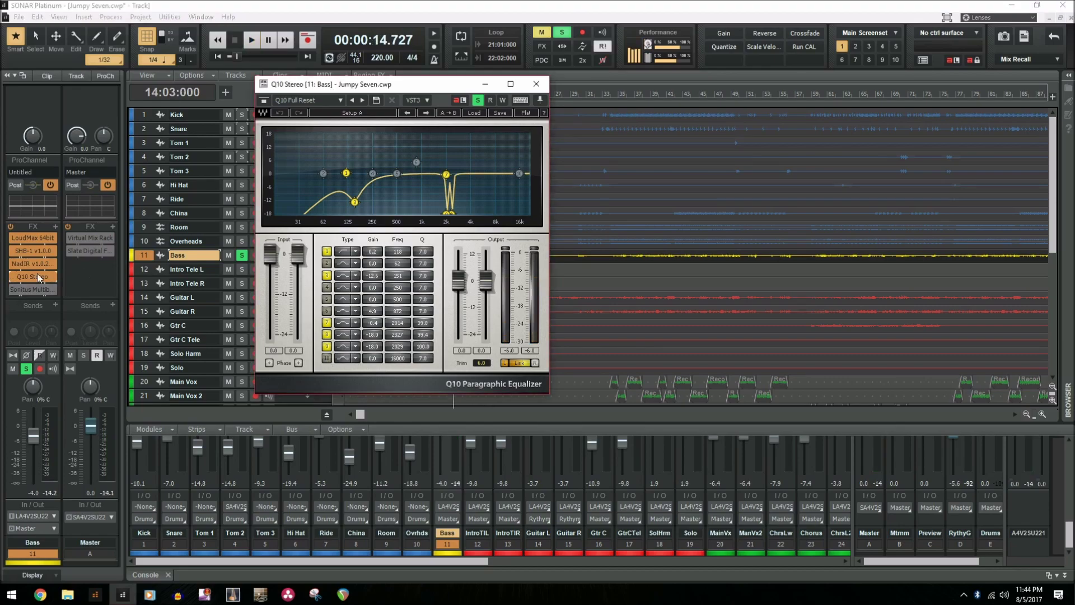
Step: Enable and open the Bass's Sonitus Multiband compressor and compare playback with it bypassed and enabled
click(13, 289)
click(35, 289)
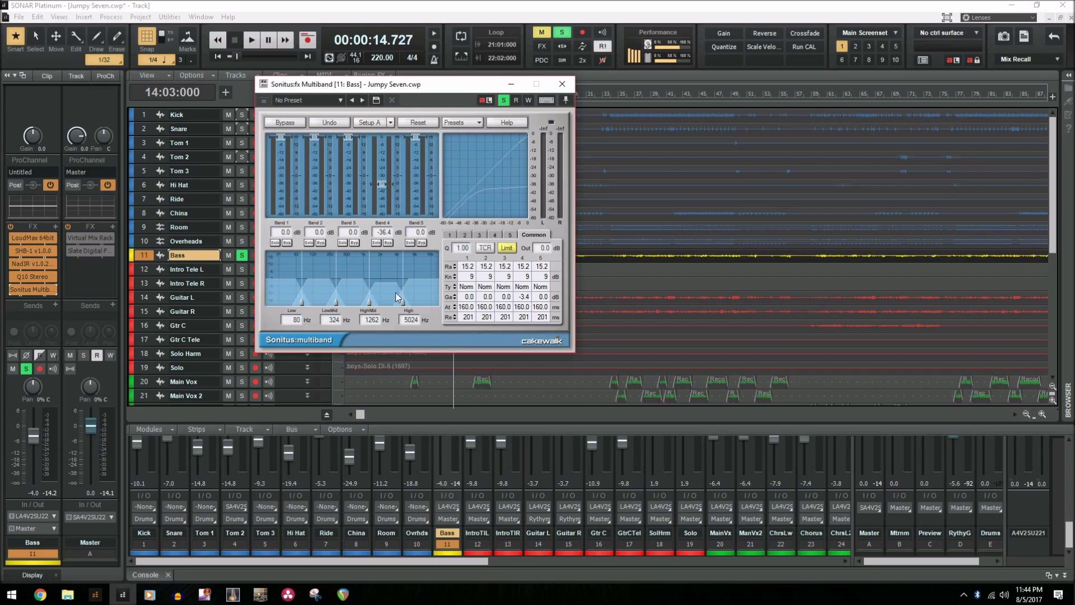
click(13, 289)
key(space)
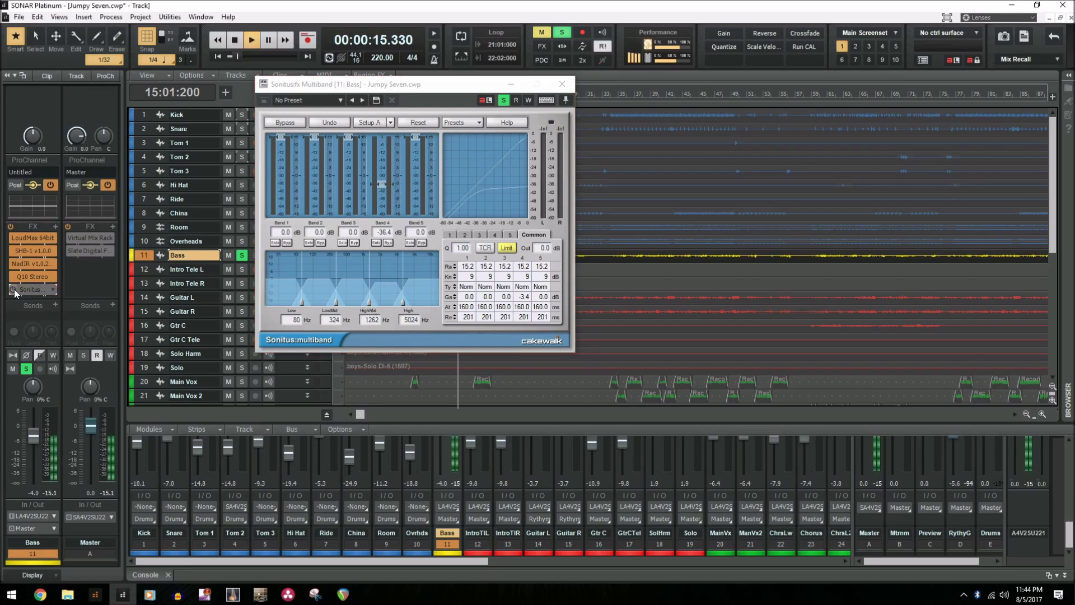
click(12, 289)
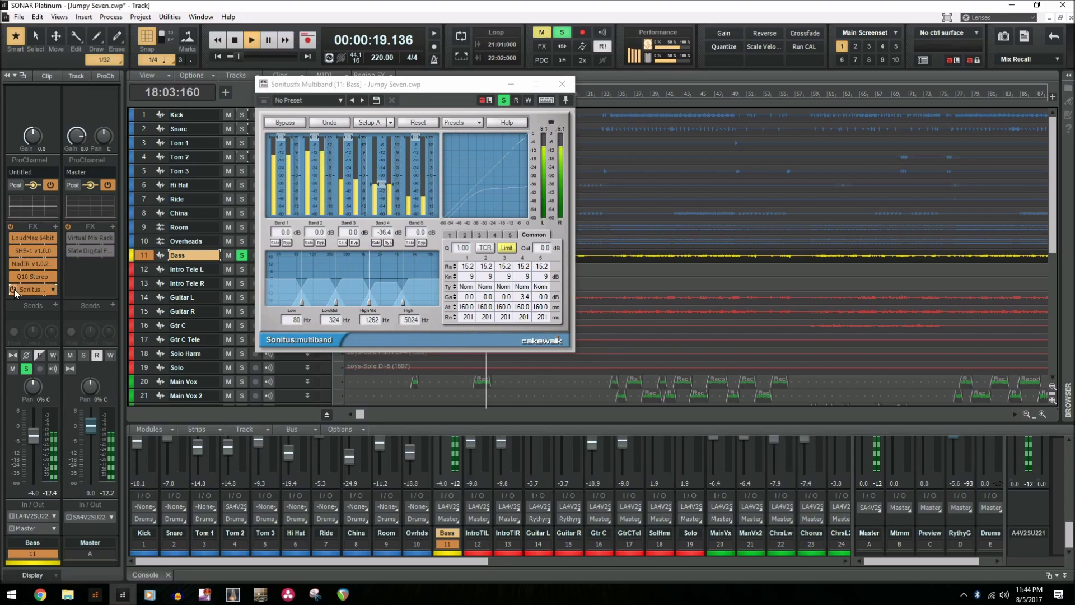
key(space)
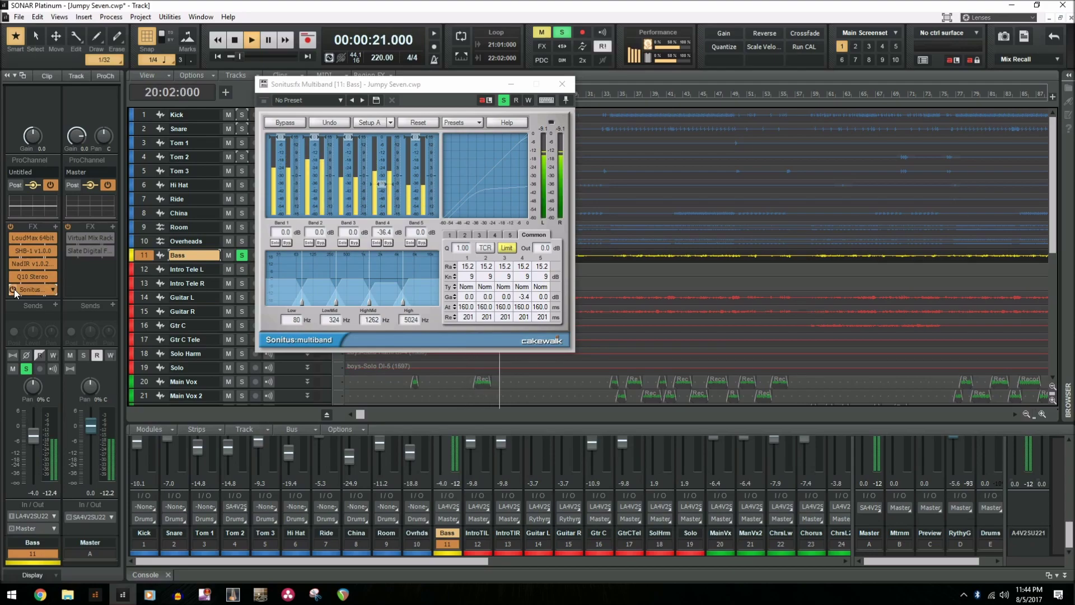
key(space)
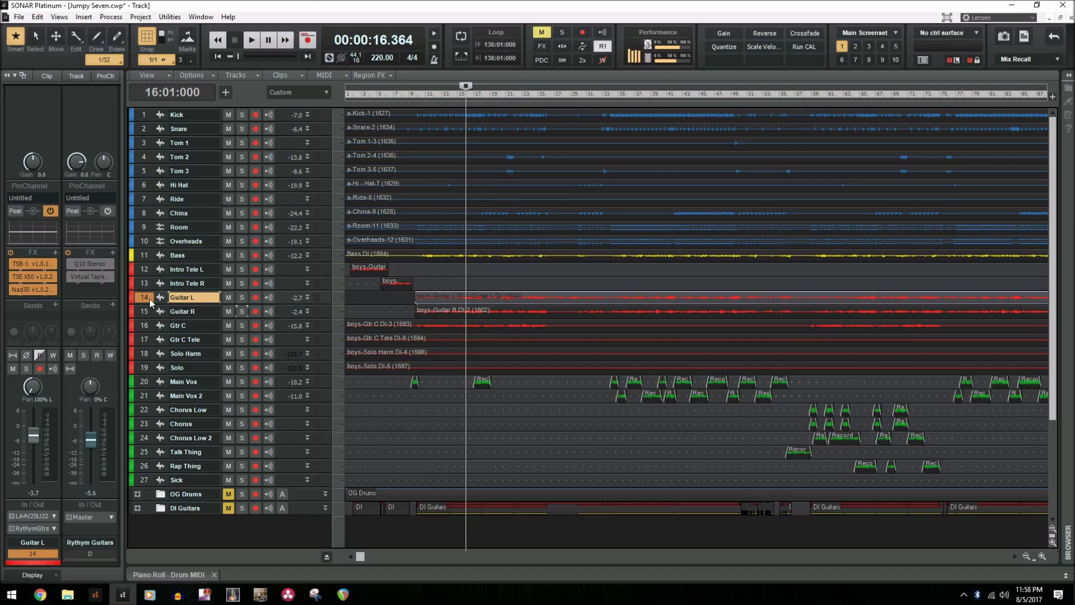
Step: Solo Guitar L, audition it dry with its pan centred and effects bypassed, and set the playback position to measure 17
click(241, 298)
double_click(33, 386)
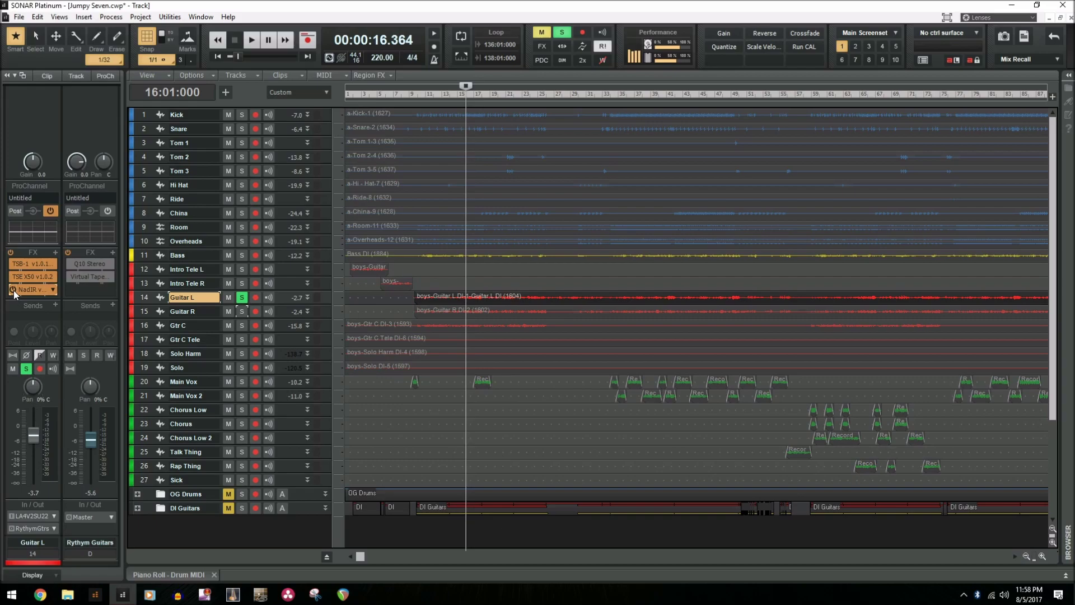
click(11, 252)
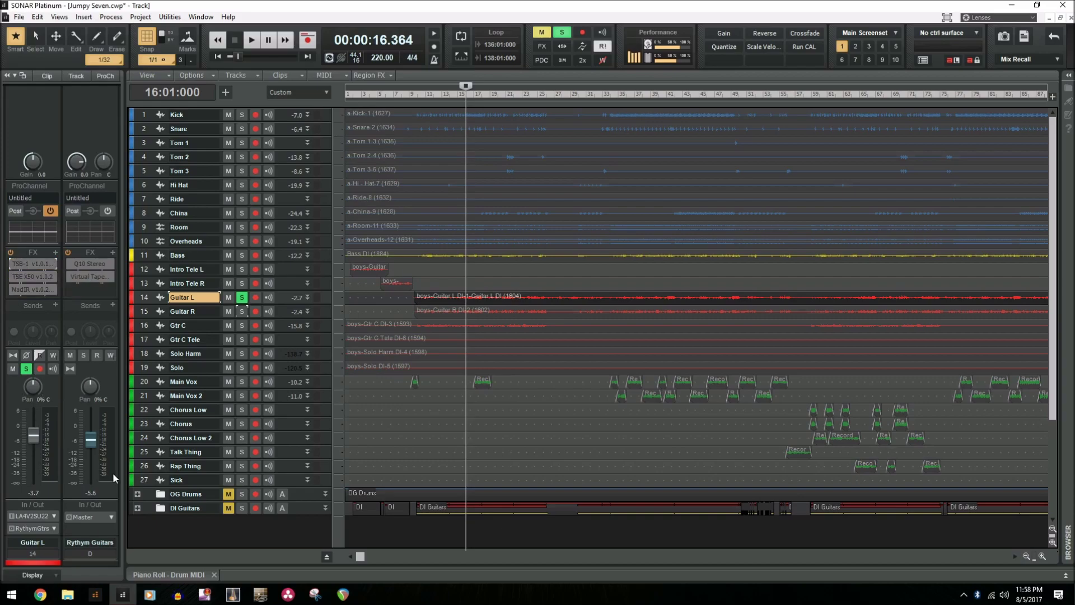
key(space)
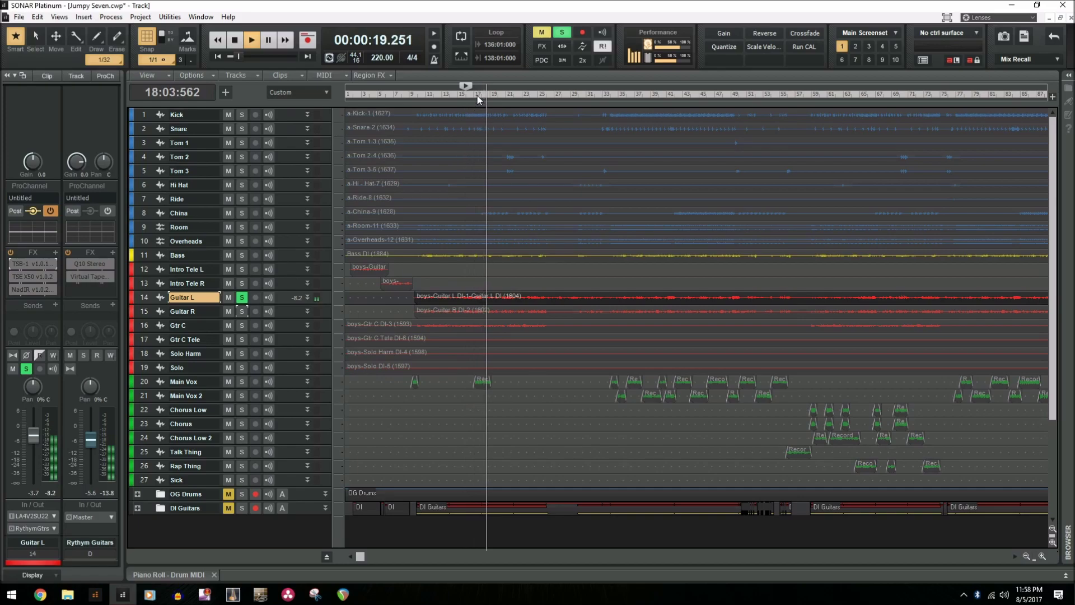
key(space)
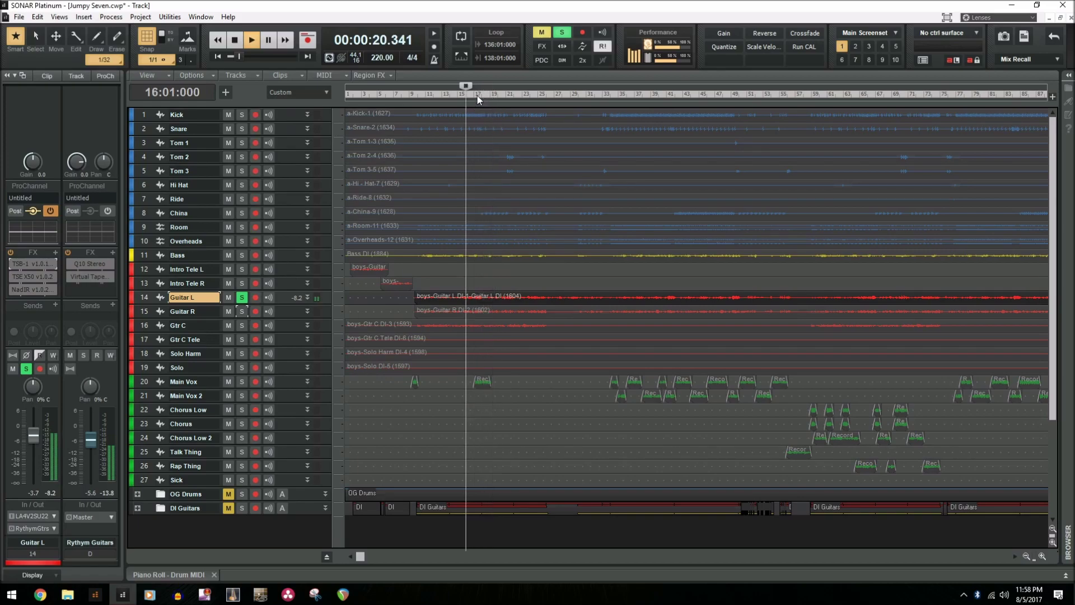
click(478, 99)
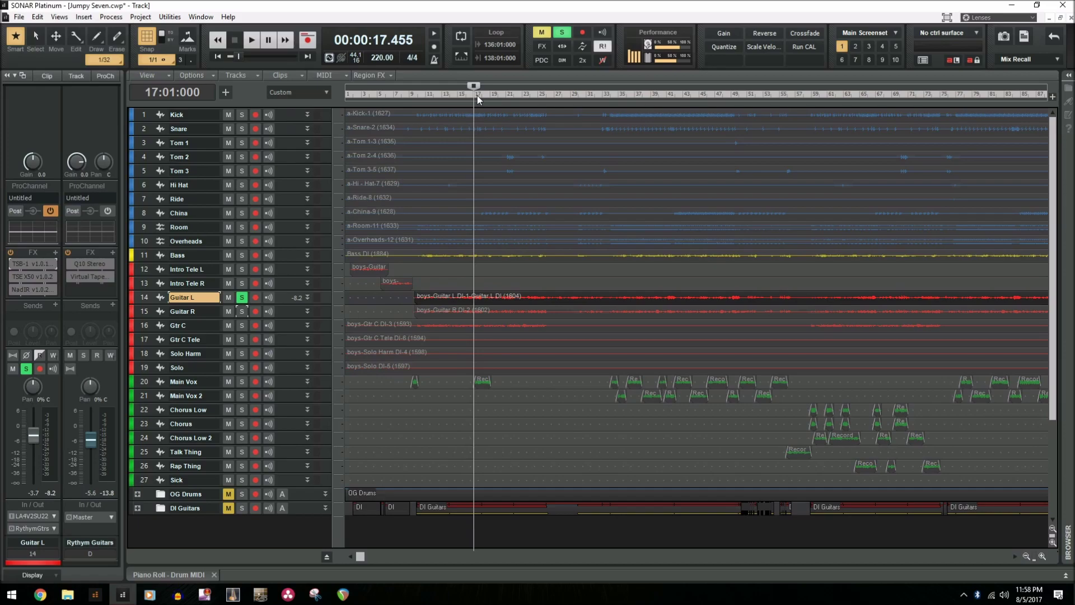
Step: Enable Guitar L's TSB-1 overdrive and TSE X50 amp head and examine the settings of both plug-ins
double_click(24, 266)
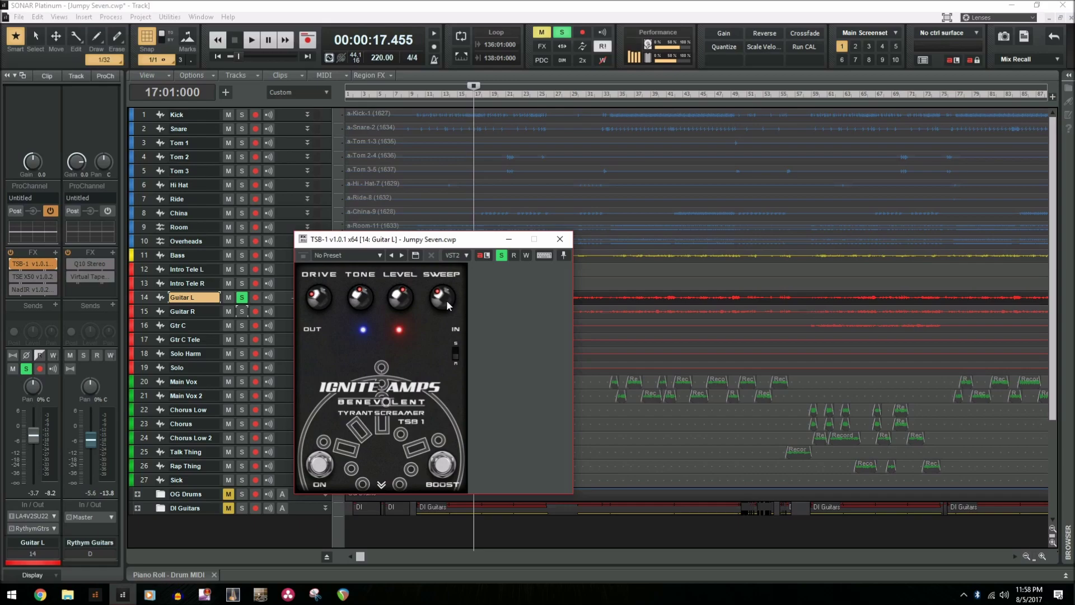
click(14, 278)
click(15, 278)
double_click(32, 274)
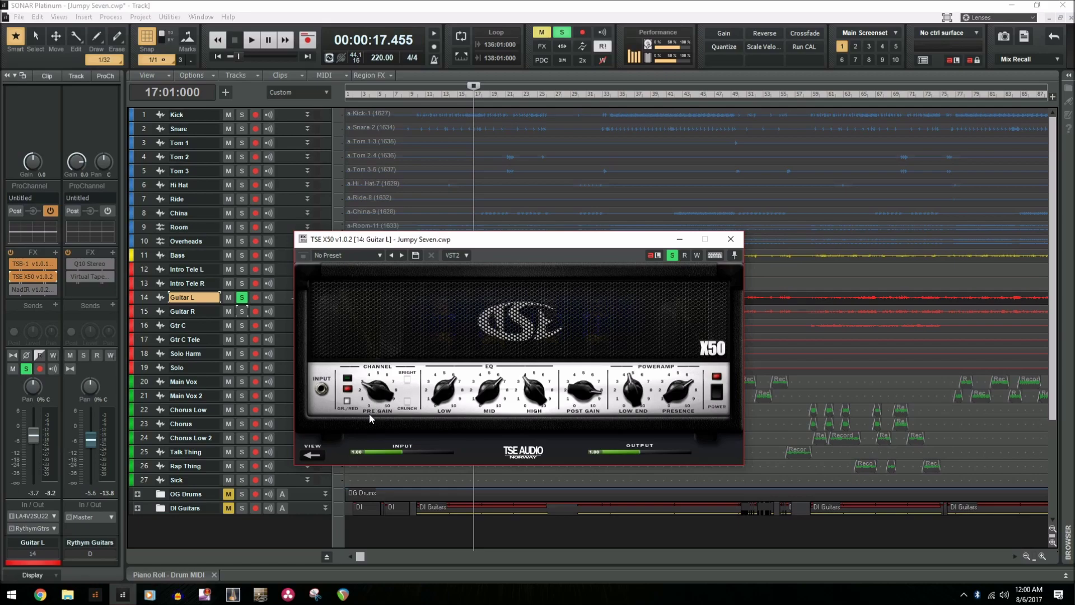
double_click(41, 264)
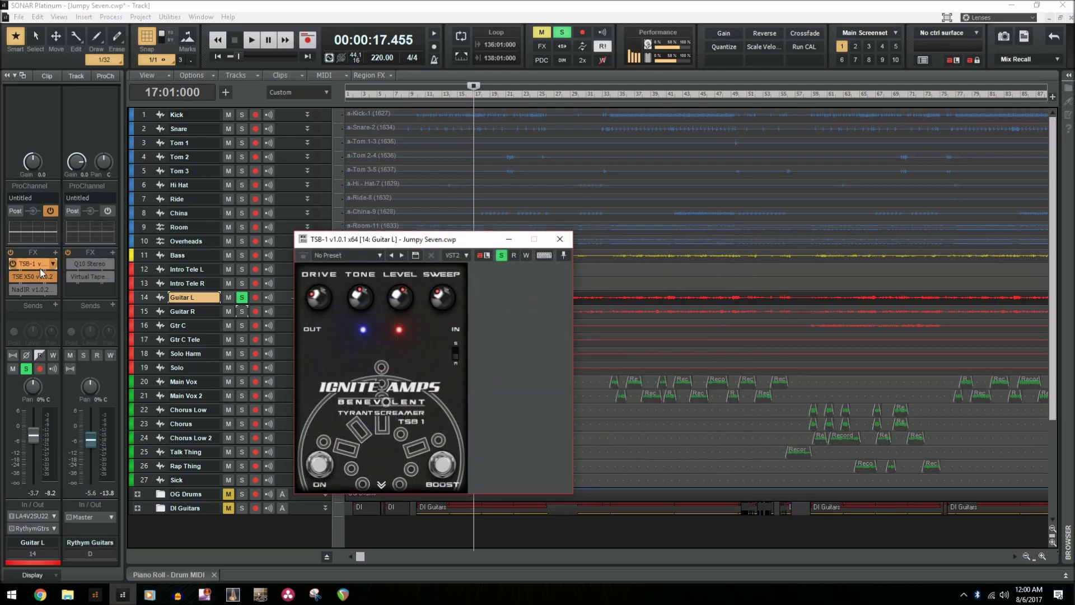
double_click(42, 274)
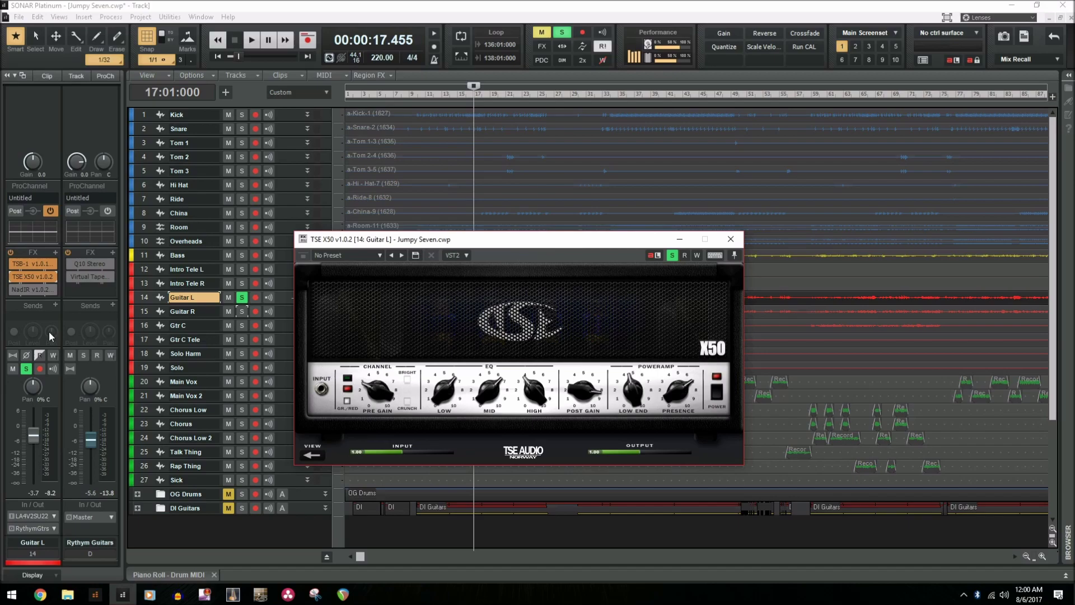
Step: Enable Guitar L's NadIR cabinet loader, audition the guitar through the full chain and restore its pan to 100% L
double_click(16, 291)
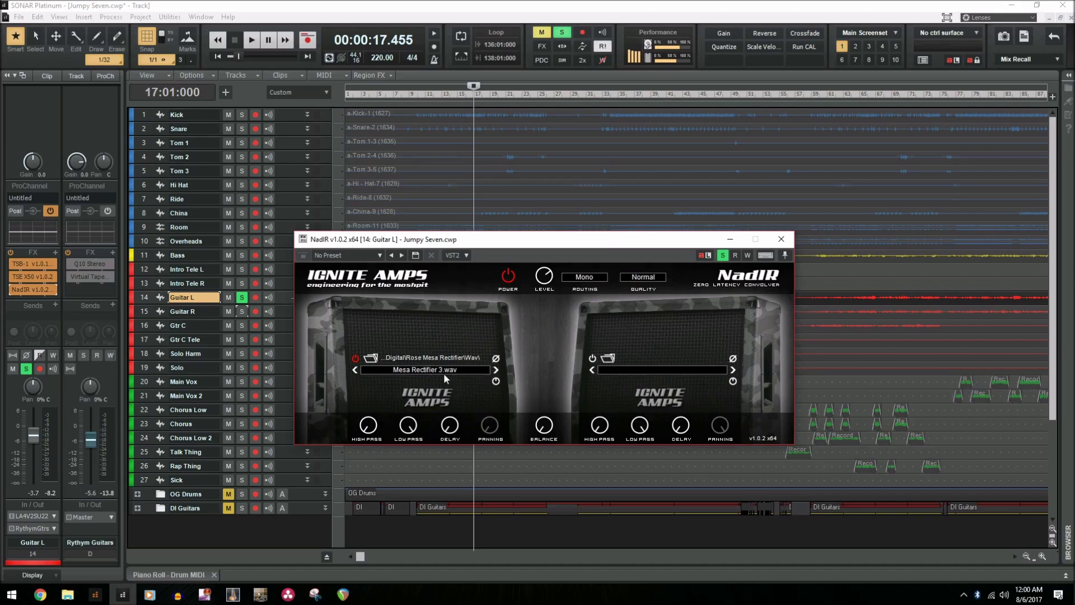
click(781, 239)
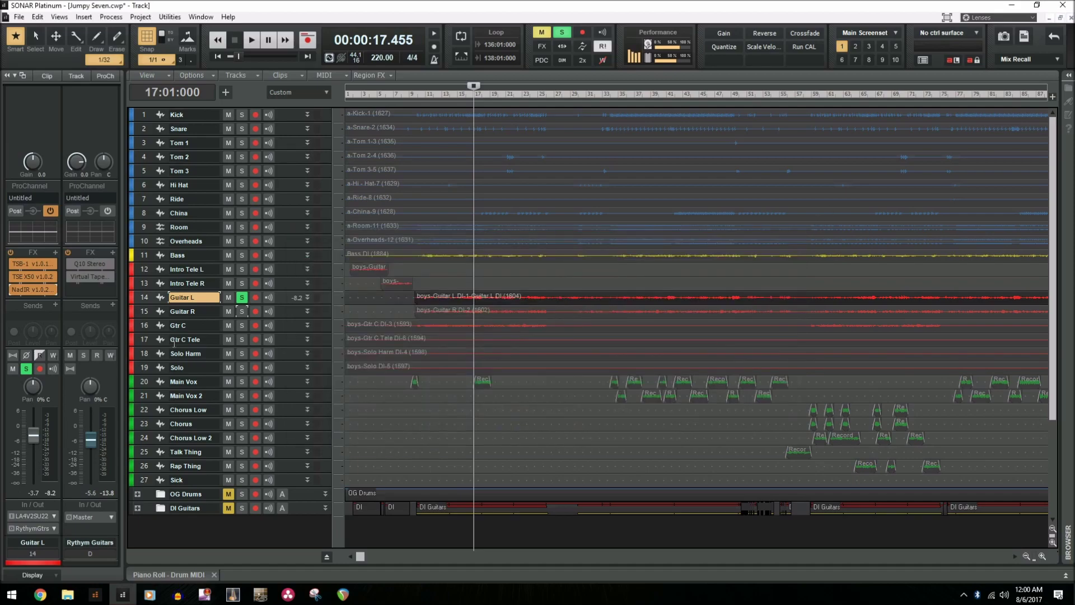
key(space)
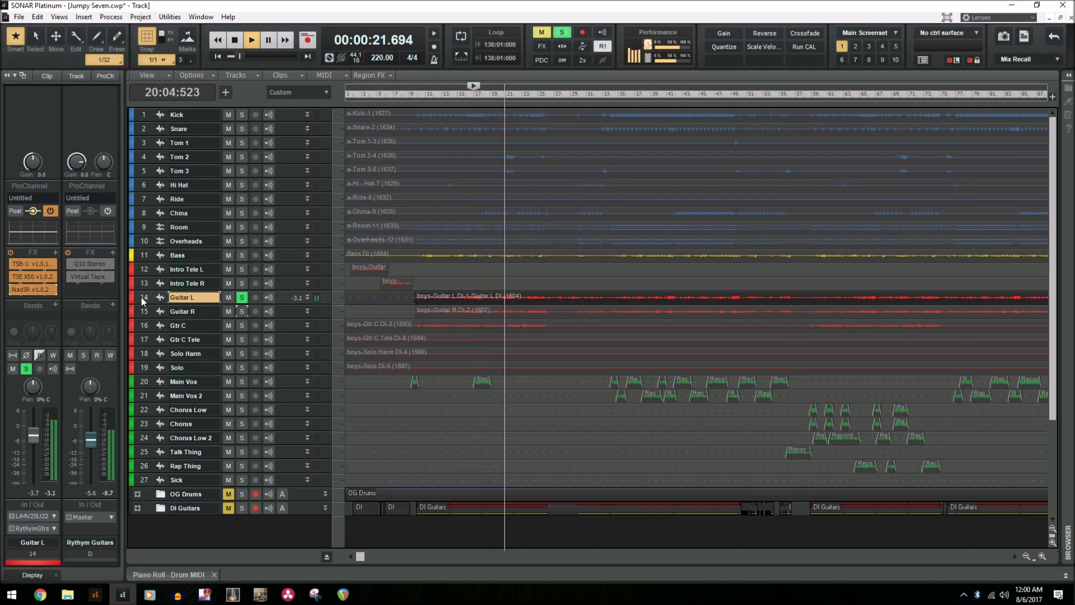
key(space)
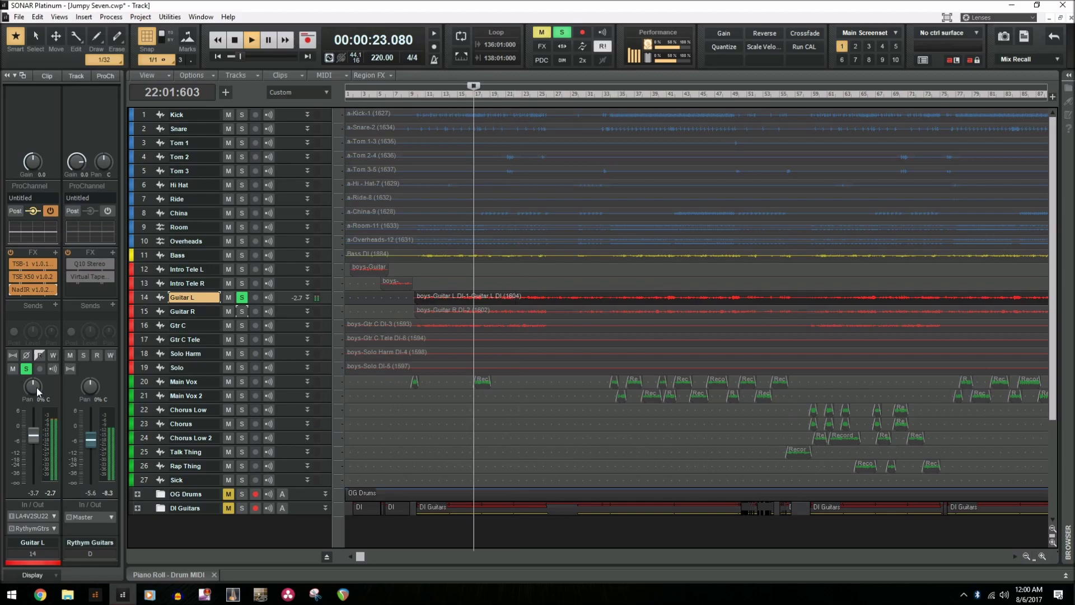
drag(34, 386, 35, 434)
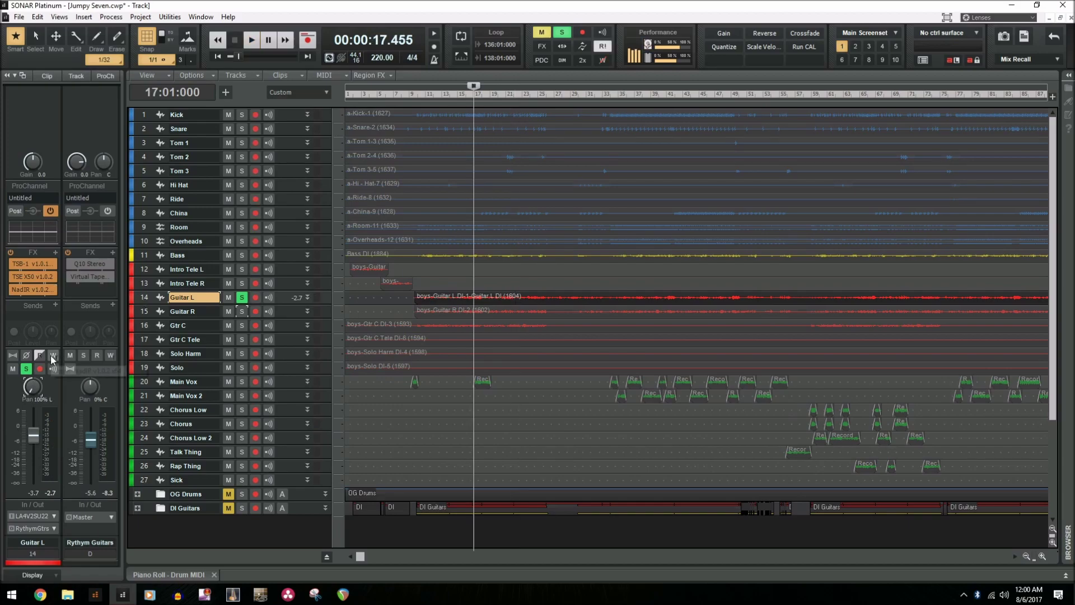
Step: Enable the Rythym Guitars bus's Q10 Stereo and compare playback with it bypassed and enabled, with Guitar R soloed too
click(71, 263)
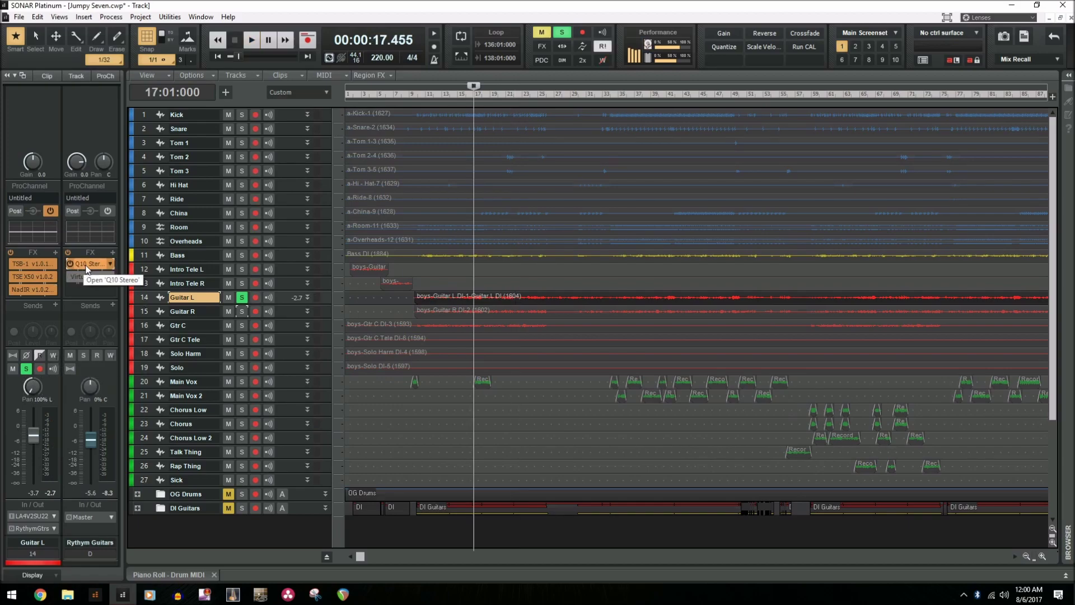
double_click(90, 265)
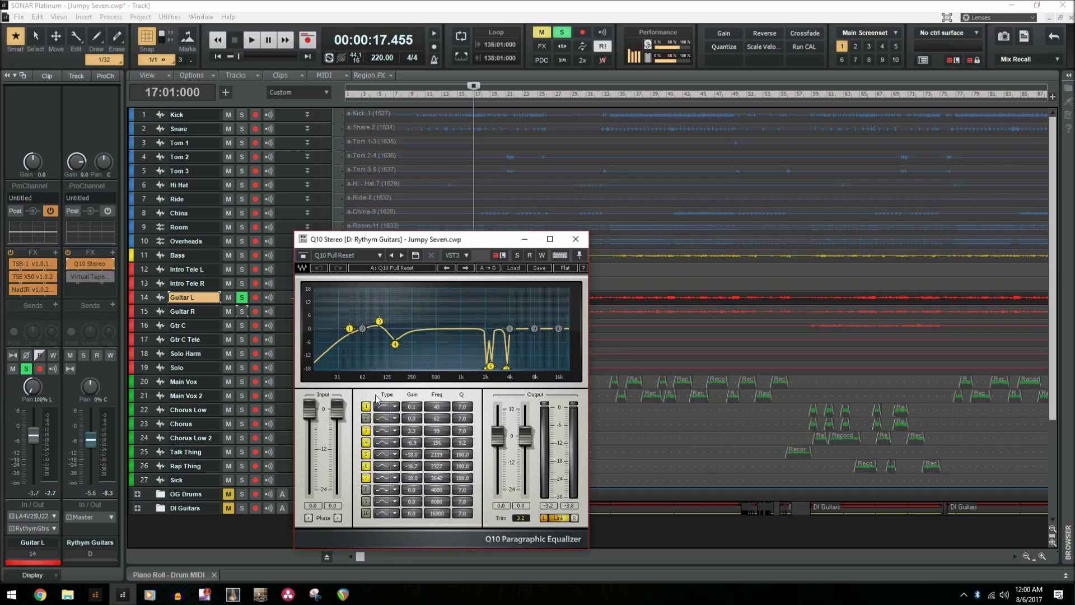
click(71, 264)
key(space)
click(242, 311)
click(72, 264)
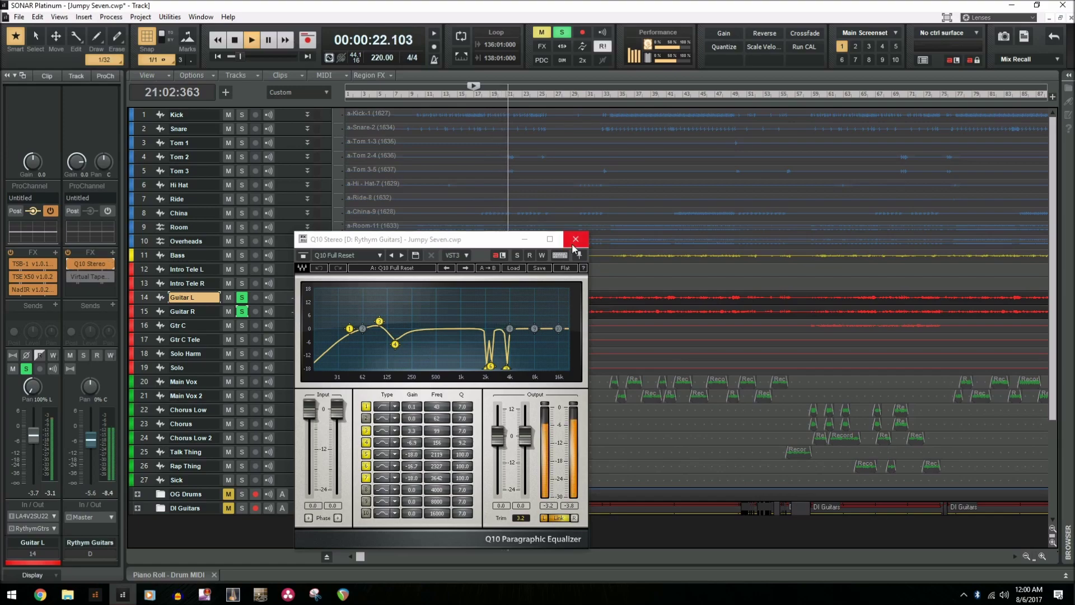
key(space)
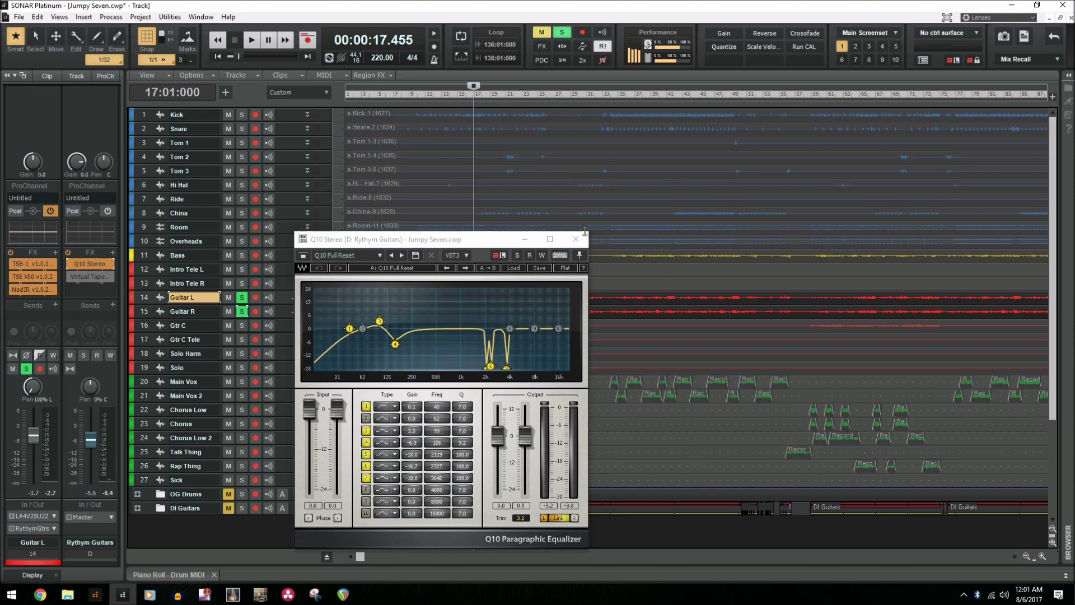
click(576, 239)
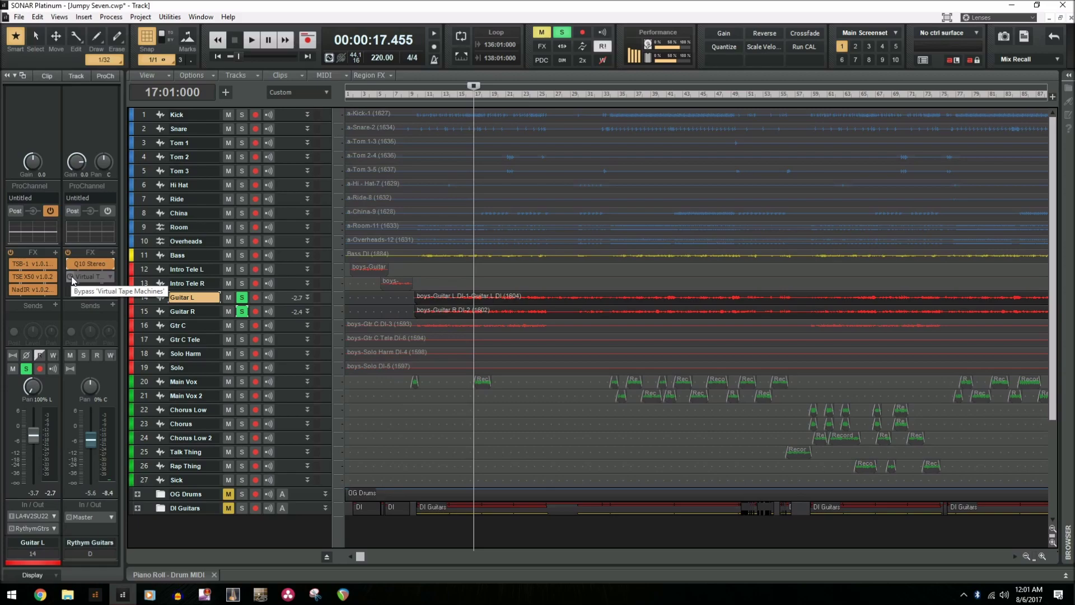
Step: Enable and open the Rythym Guitars bus's Virtual Tape Machines and compare playback with it bypassed and enabled
double_click(90, 276)
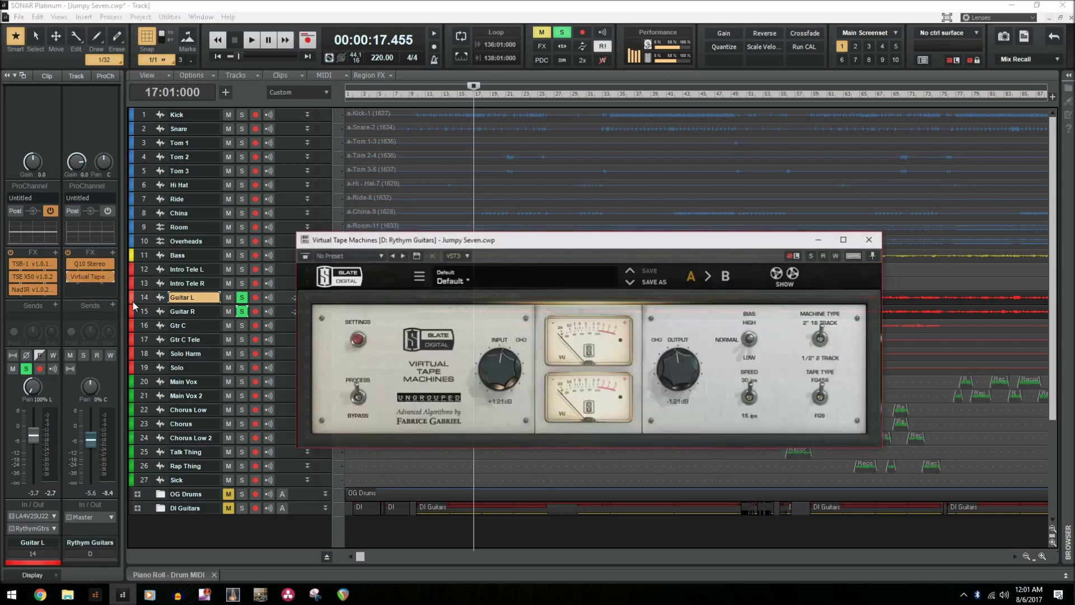
click(69, 277)
key(space)
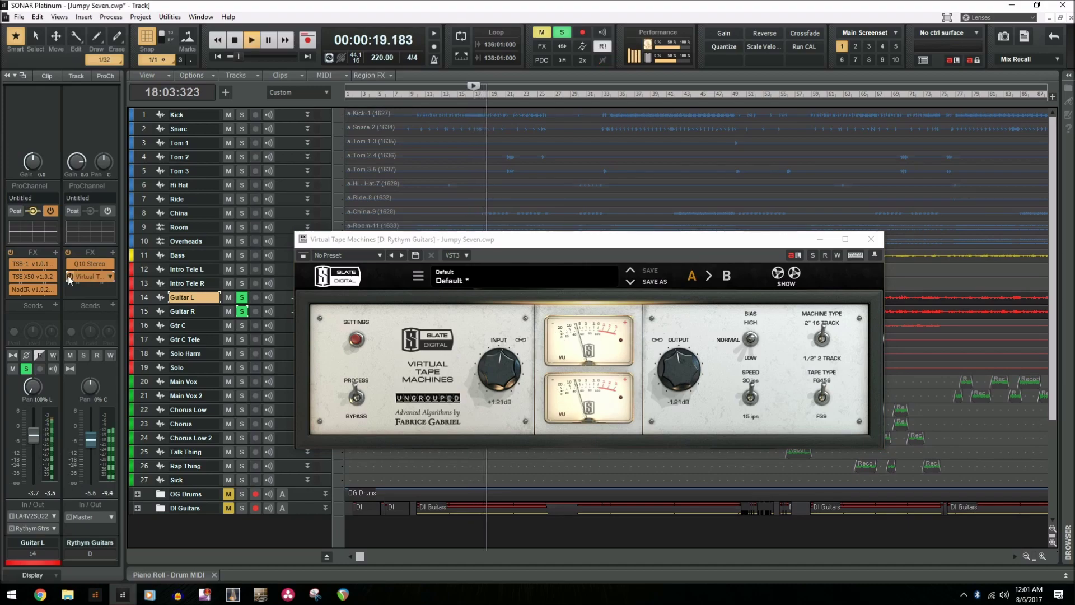
click(70, 276)
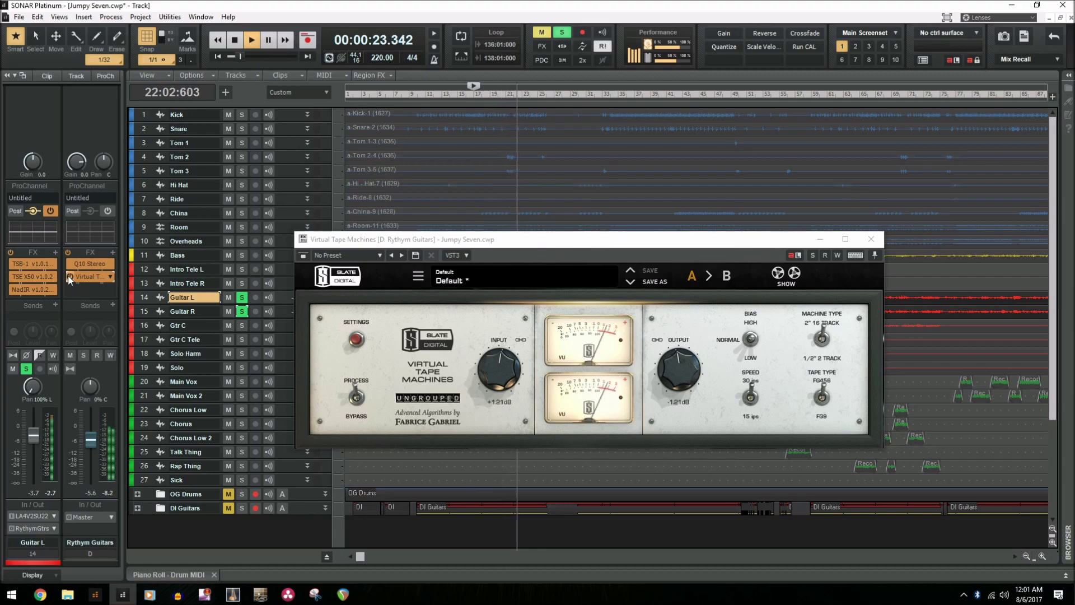
key(space)
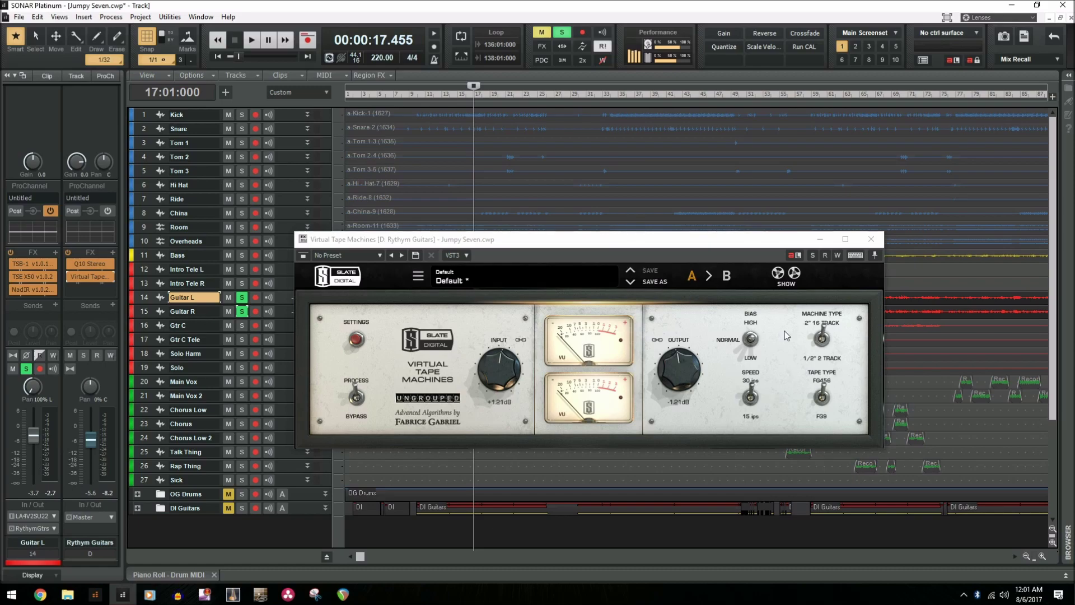
click(871, 239)
Step: Solo Intro Tele L and Intro Tele R instead of Guitar L and R, and set the playback position to measure 3
click(242, 269)
click(242, 282)
click(243, 312)
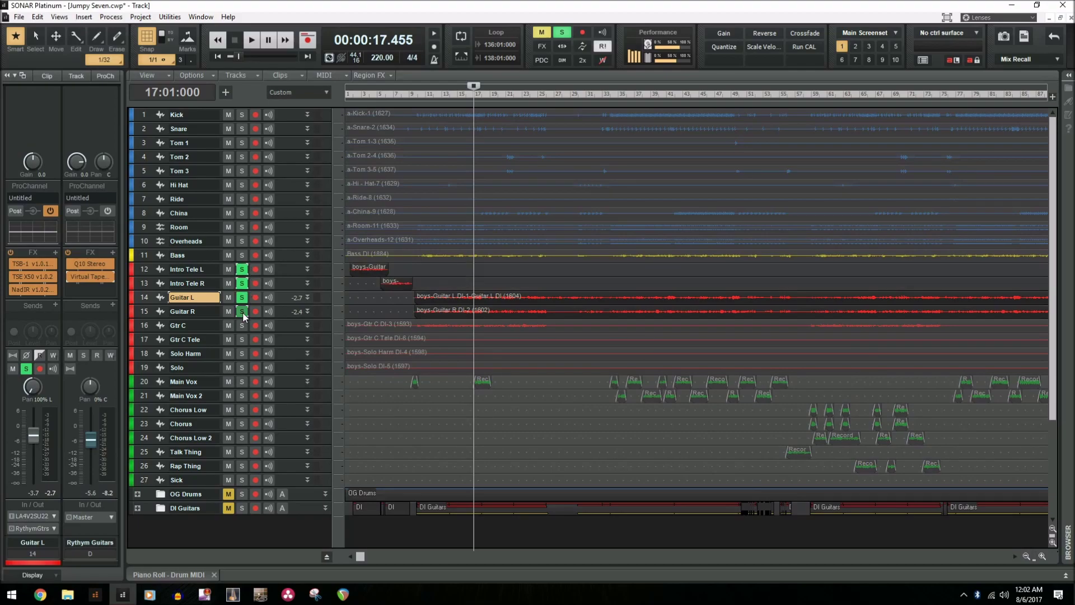
click(242, 297)
click(362, 100)
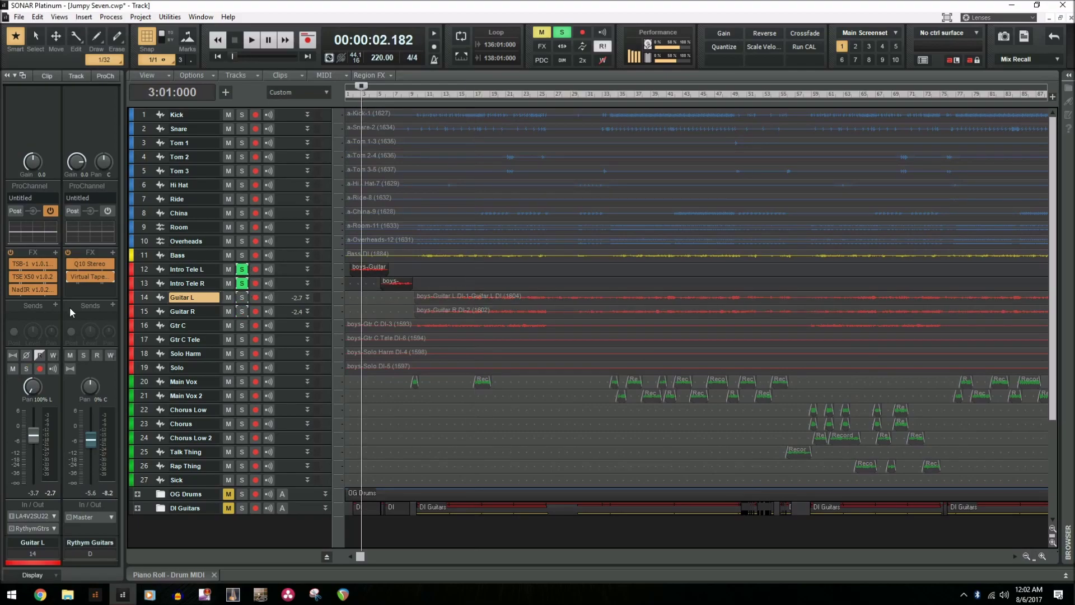
Step: Examine Intro Tele L's ProChannel and its expanded QuadCurve Equalizer curve
click(144, 269)
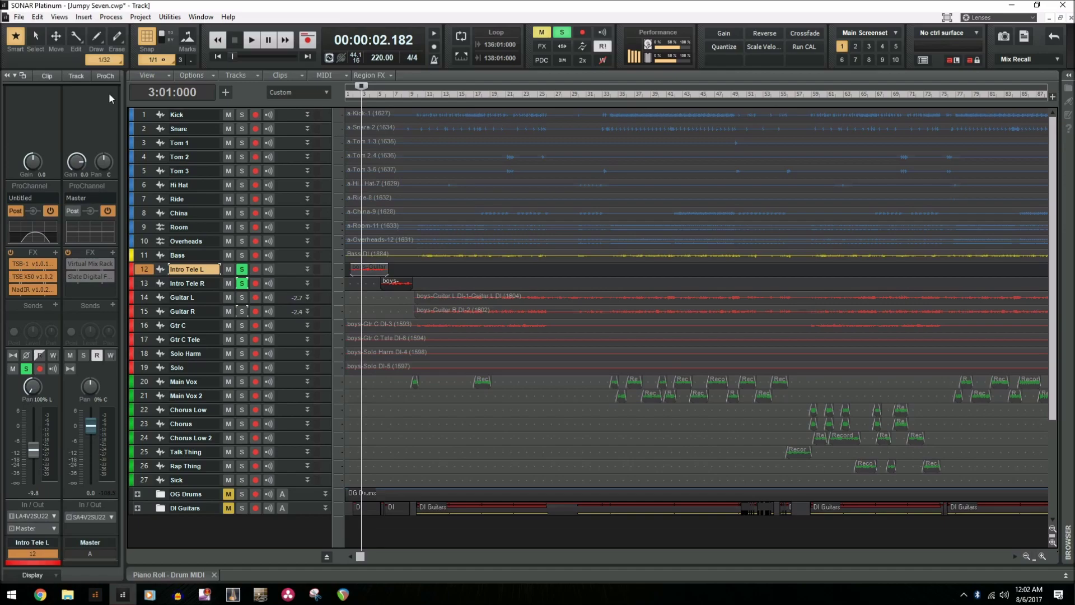
click(105, 75)
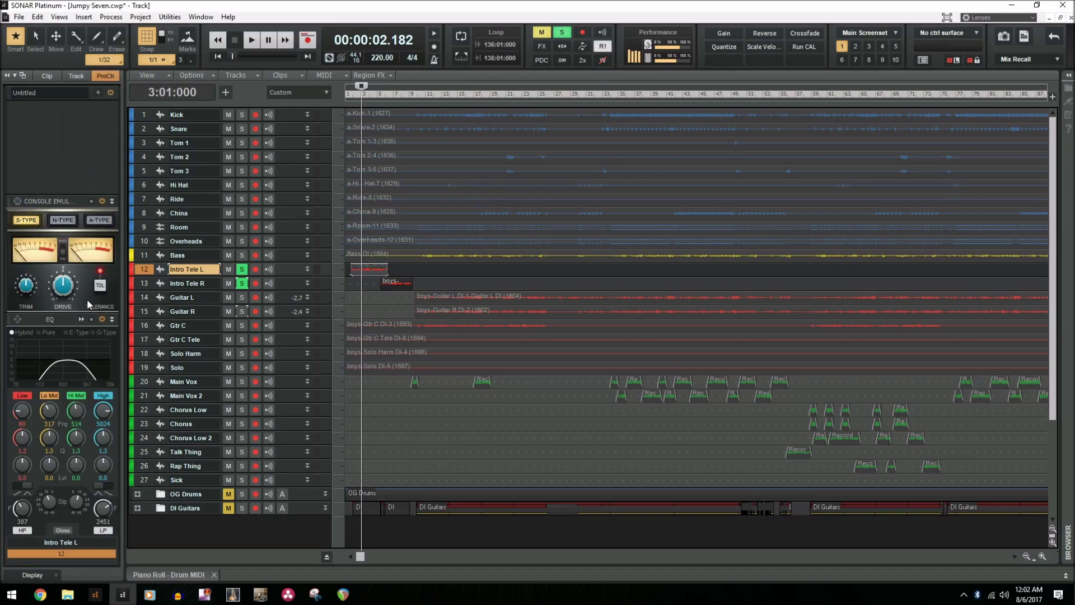
click(81, 319)
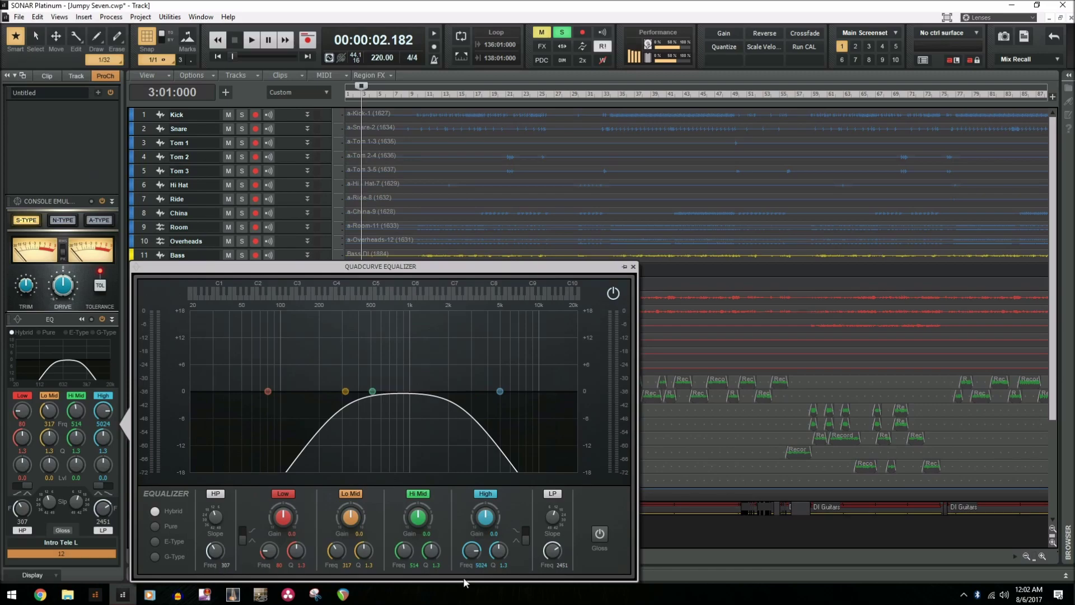
click(633, 267)
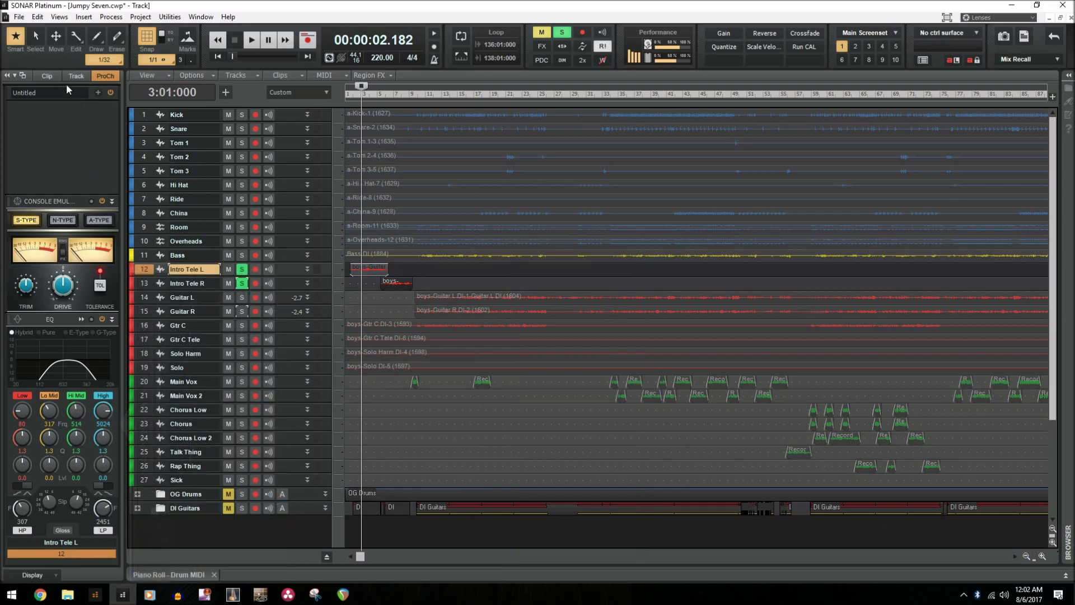
click(101, 77)
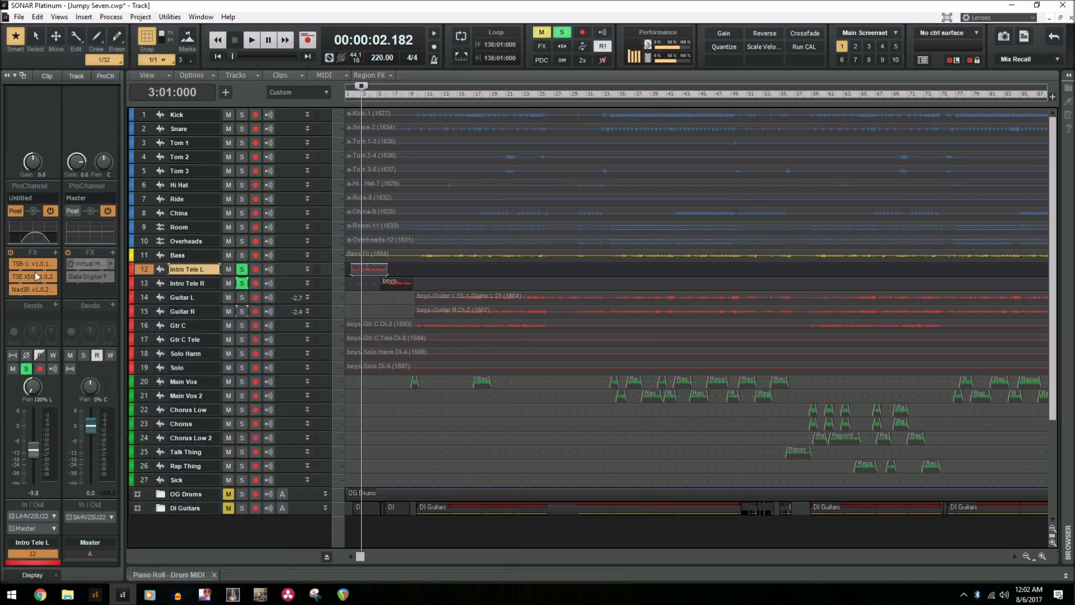
Step: Compare playback of the intro Tele part from measure 3 with Intro Tele L's ProChannel bypassed and enabled
click(51, 211)
key(space)
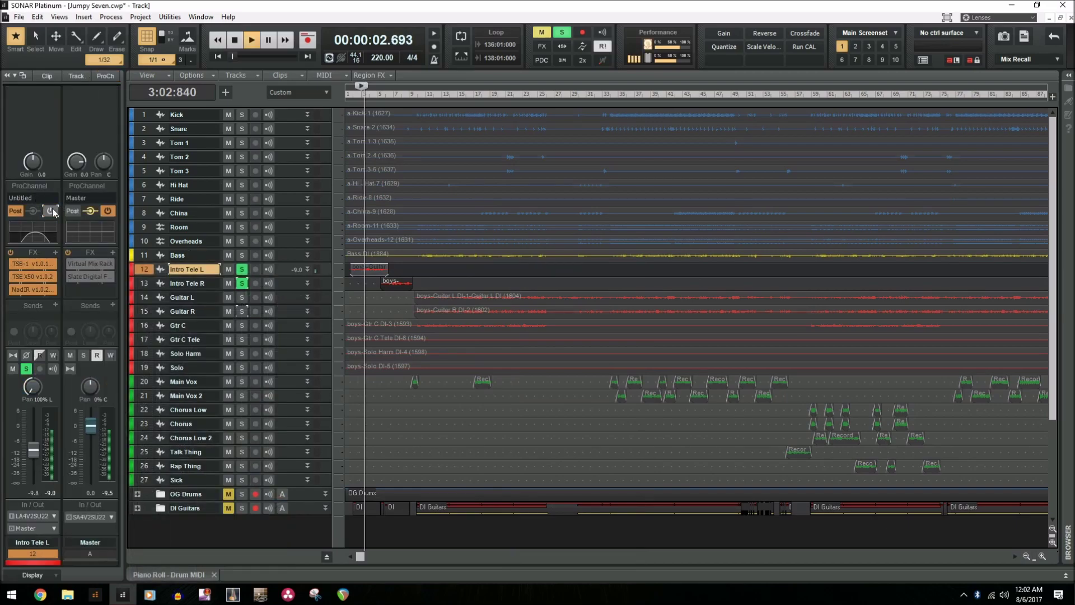
click(51, 211)
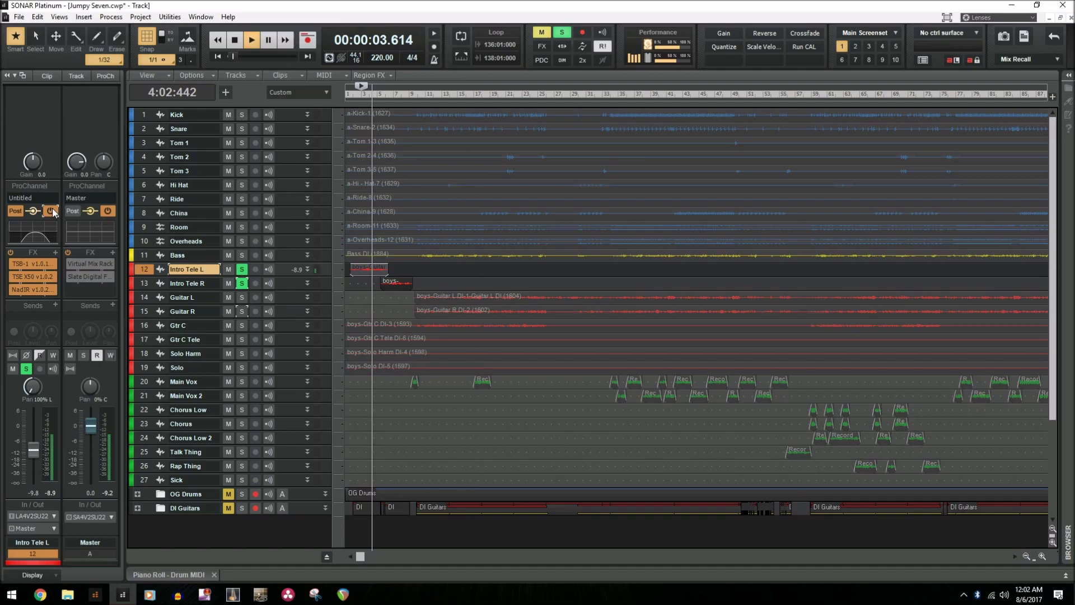
key(space)
Step: Clear the intro Tele solos, solo Gtr C and set the playback position to measure 11
ctrl+click(239, 284)
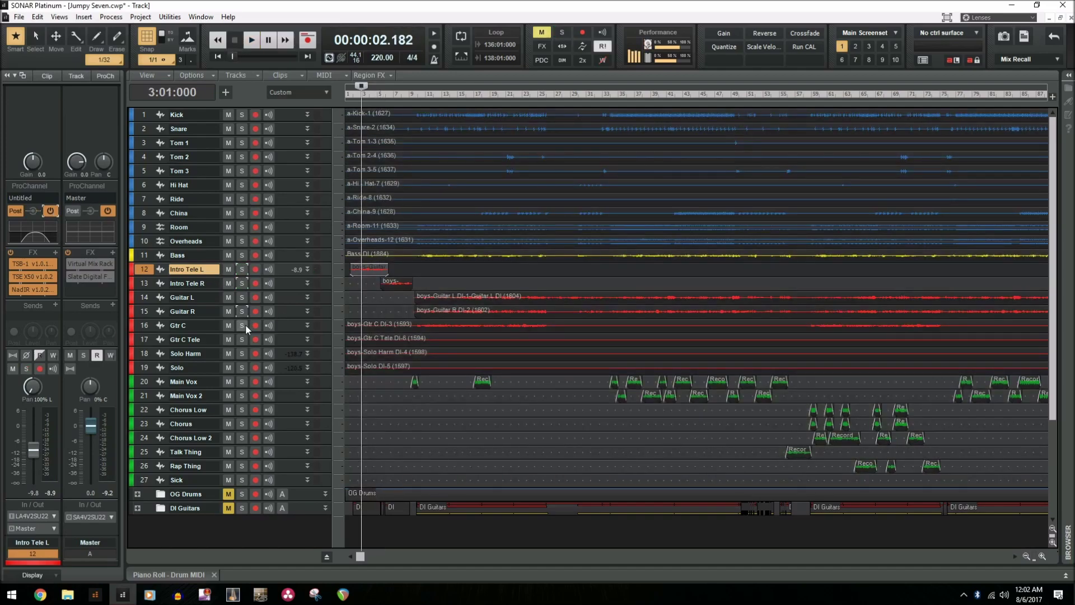
click(242, 325)
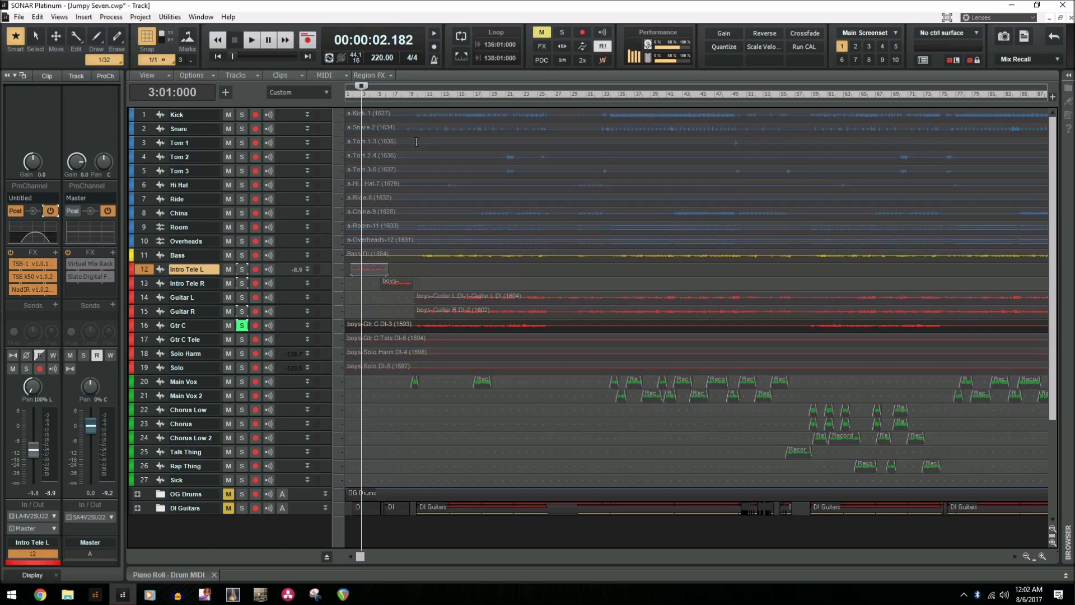
click(427, 96)
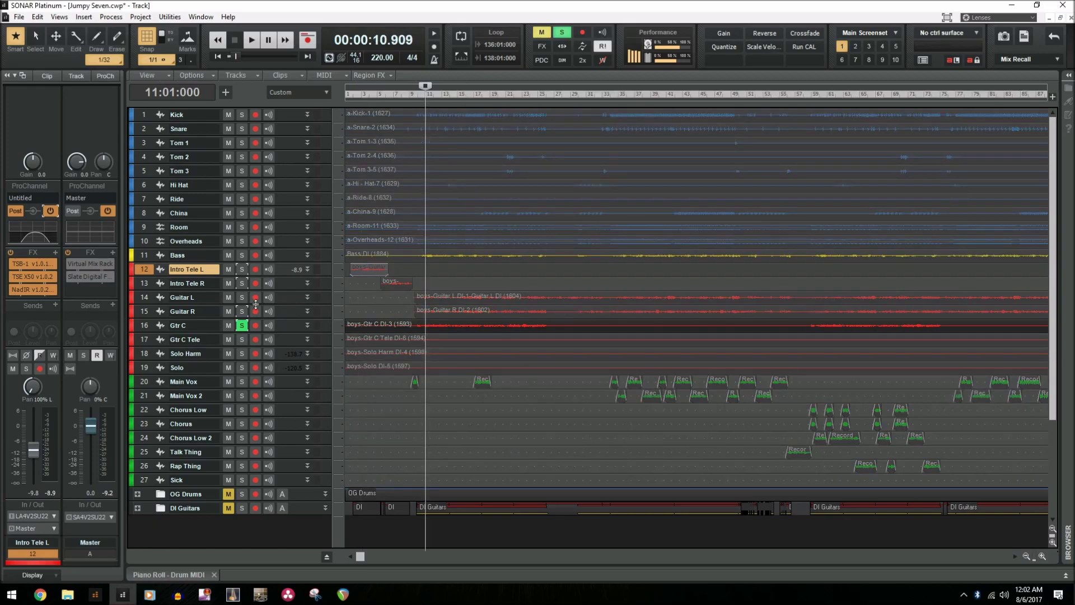
Step: Audition the soloed Gtr C track from measure 11 and show its channel strip
key(space)
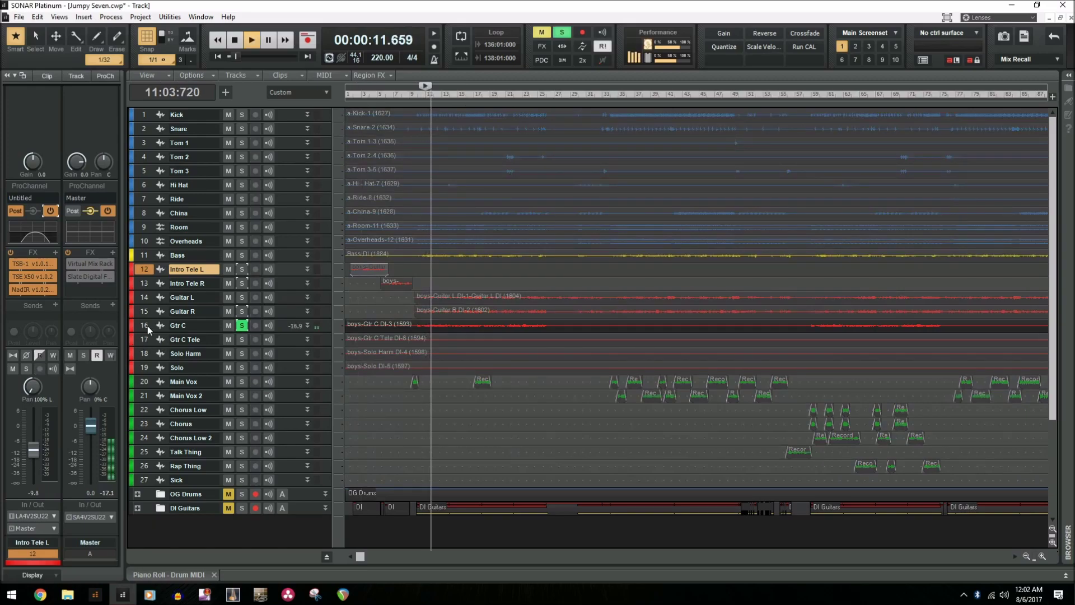
click(148, 329)
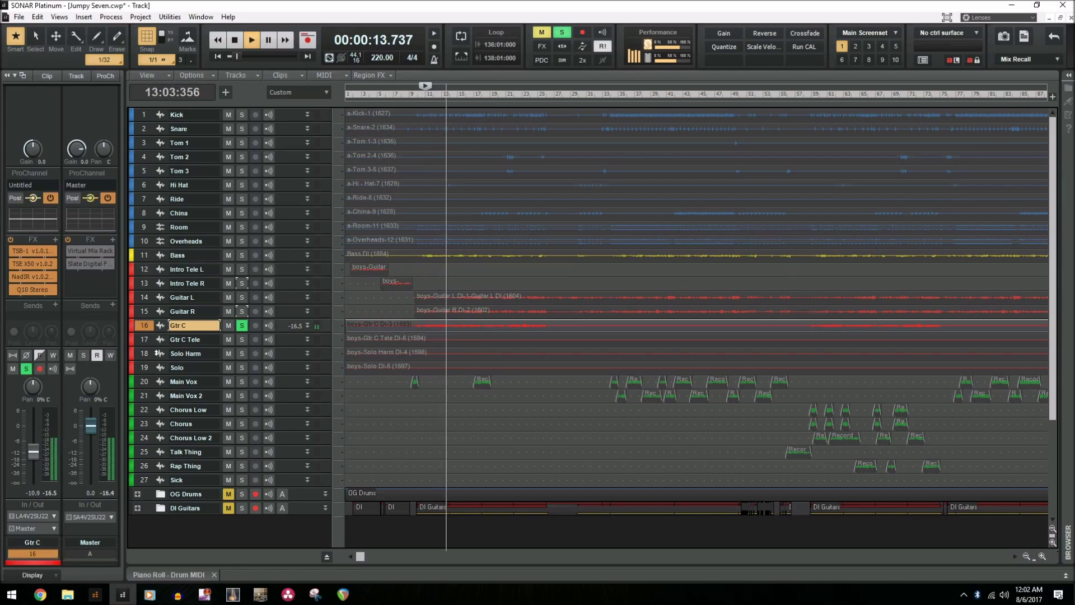
key(space)
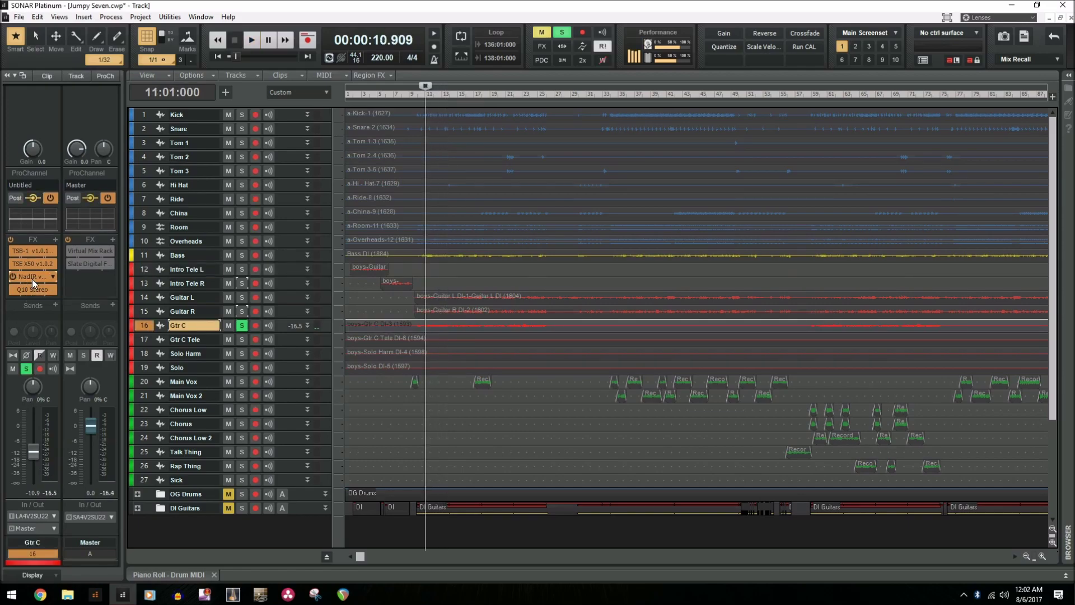
Step: Examine Gtr C's NadIR and Q10 Stereo plug-ins and compare playback with the Q10 Stereo bypassed and enabled
double_click(32, 277)
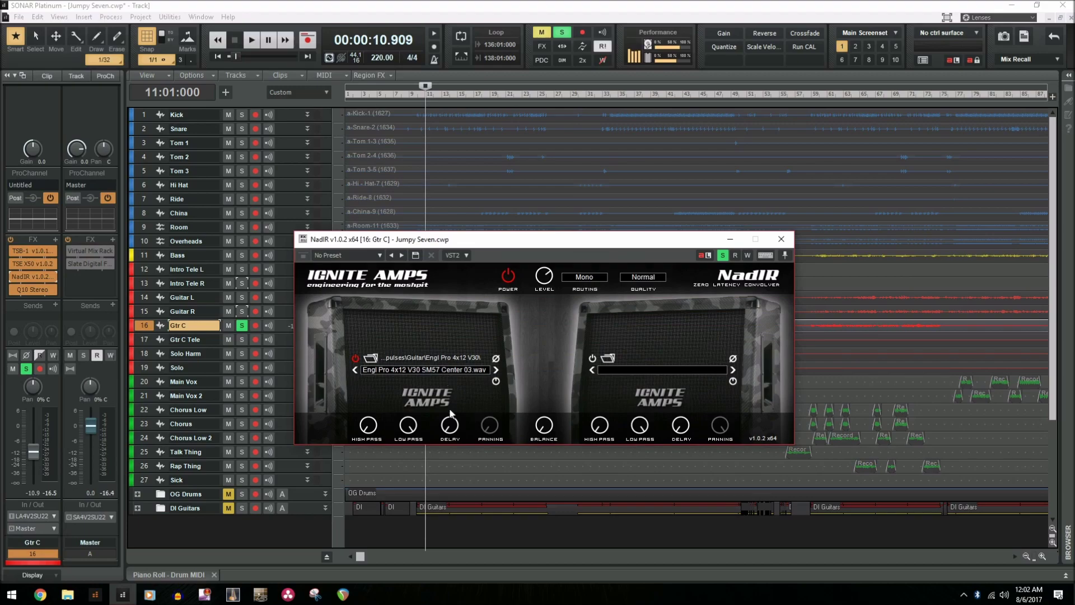
double_click(39, 291)
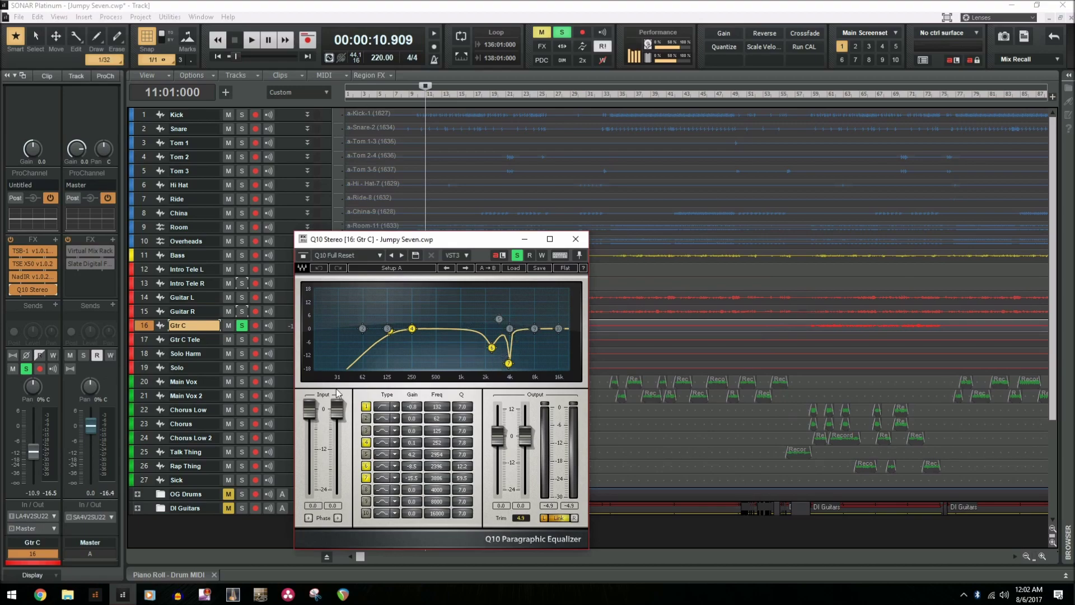
click(16, 290)
key(space)
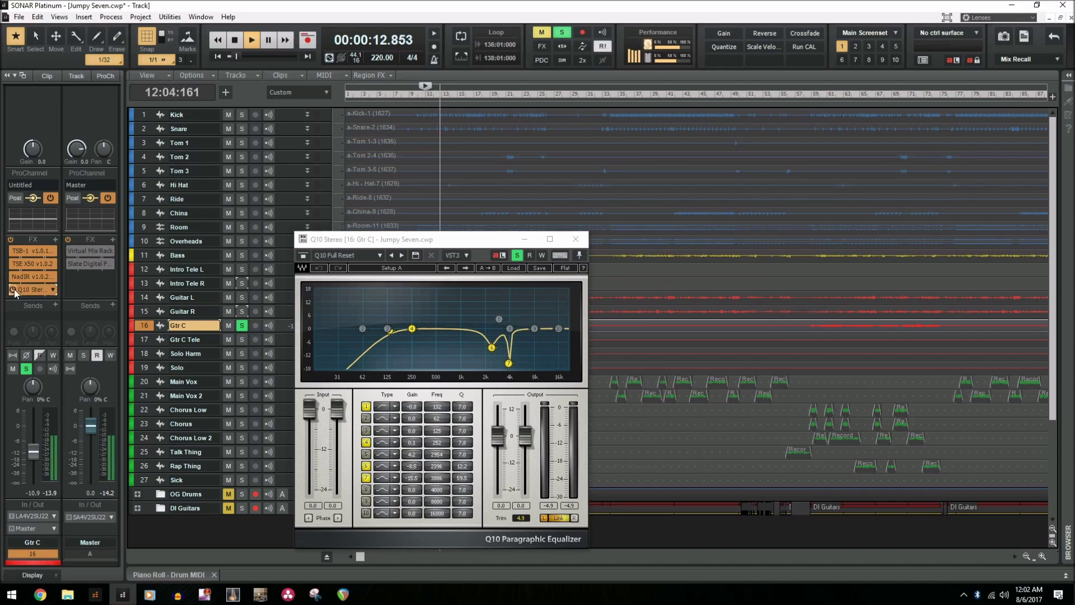
key(space)
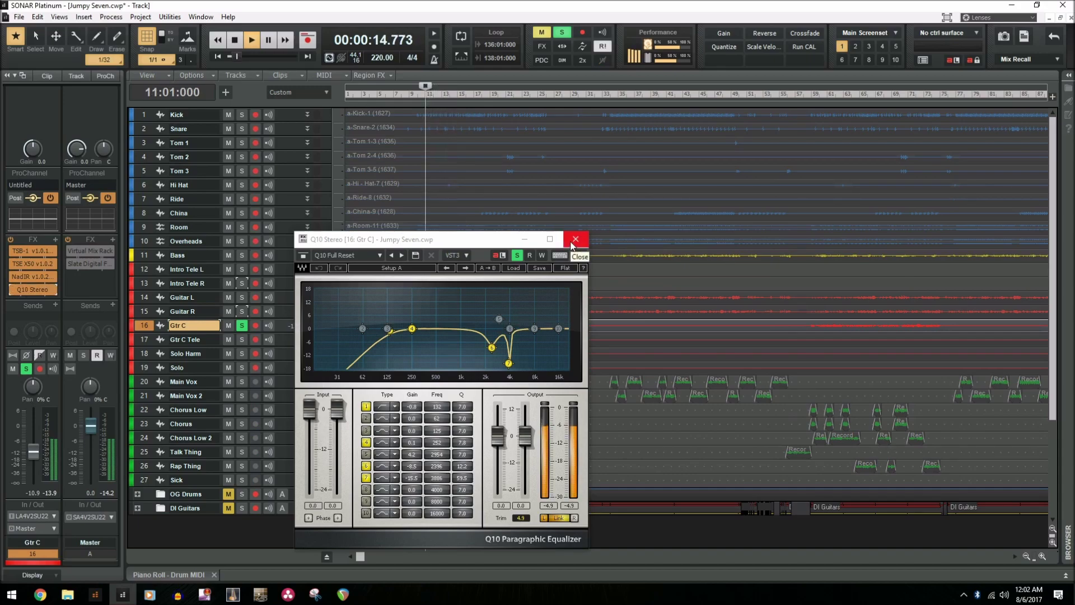
click(579, 256)
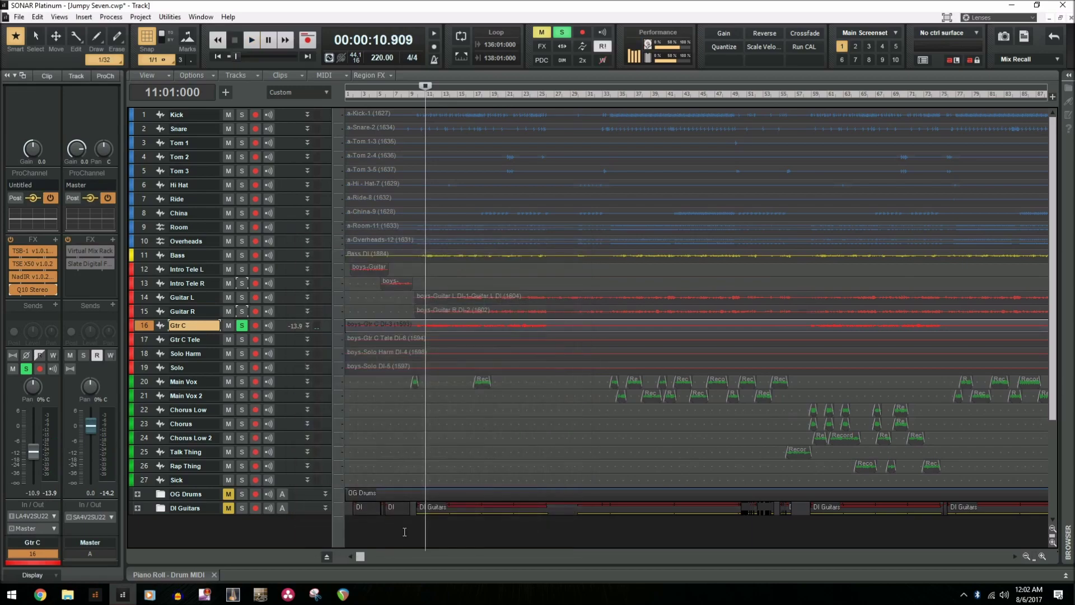
Step: Solo Gtr C Tele instead of Gtr C and set the playback position to measure 148
drag(356, 557, 719, 553)
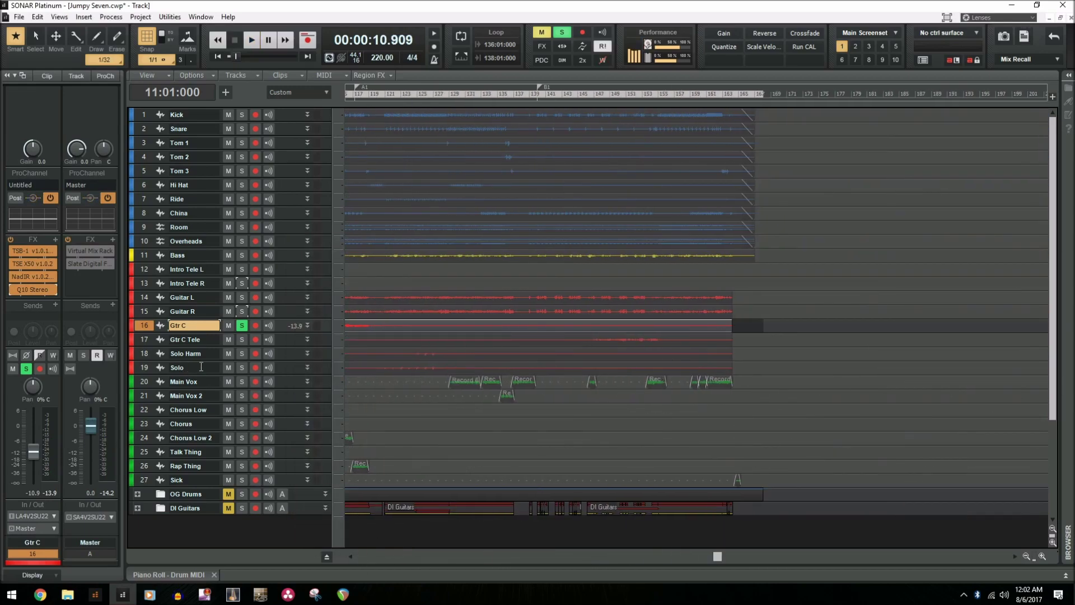
click(242, 329)
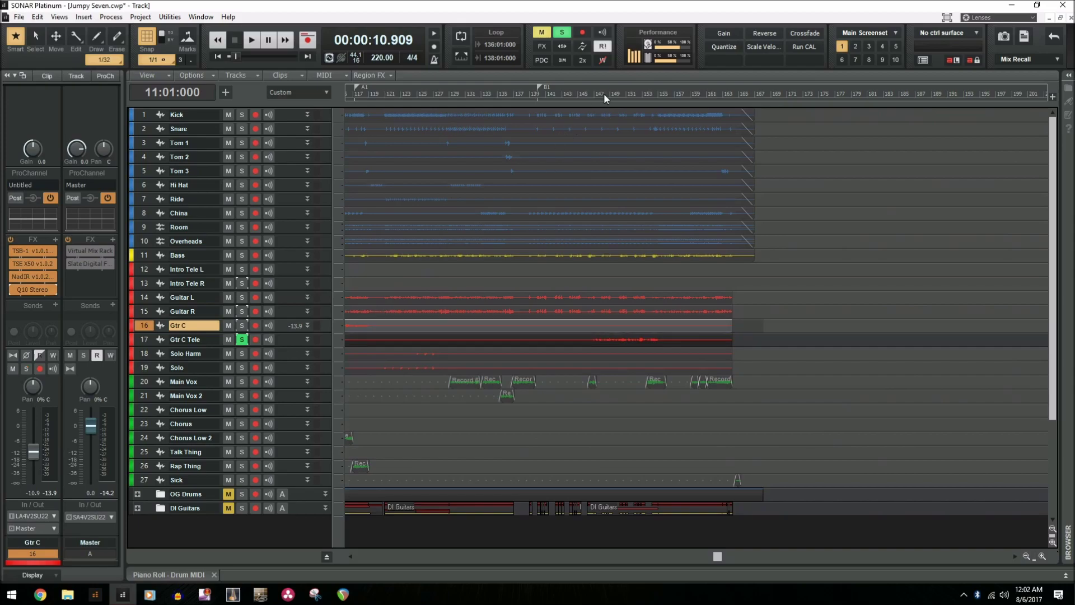
click(603, 95)
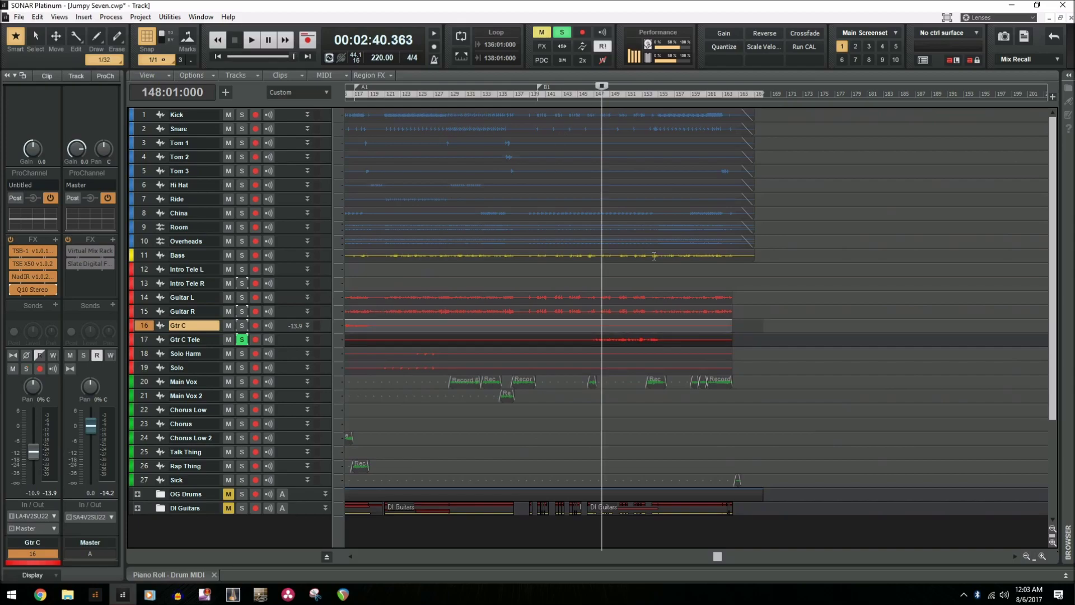
Step: Audition the soloed Gtr C Tele track from measure 148 and show its channel strip
key(space)
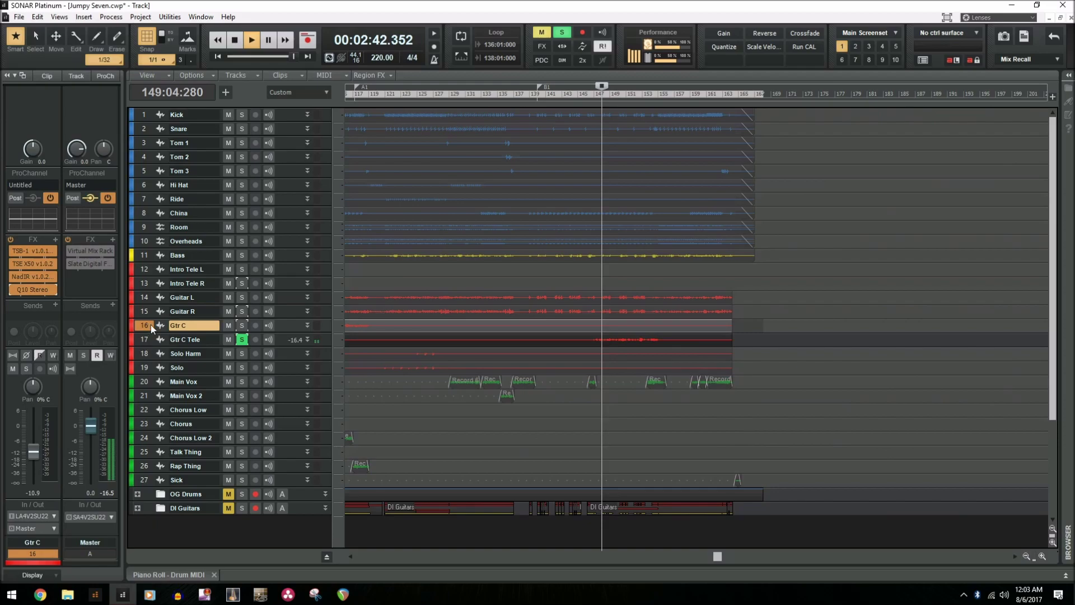
click(143, 341)
key(space)
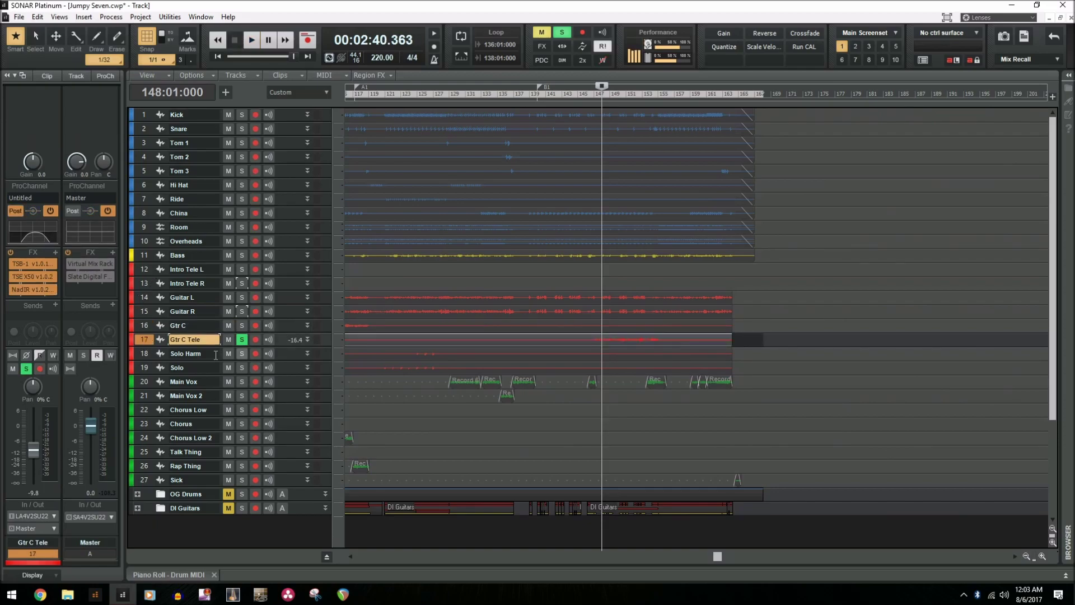
Step: Solo the Solo track instead of Gtr C Tele, show its channel strip and set the playback position to measure 122
click(242, 339)
click(241, 367)
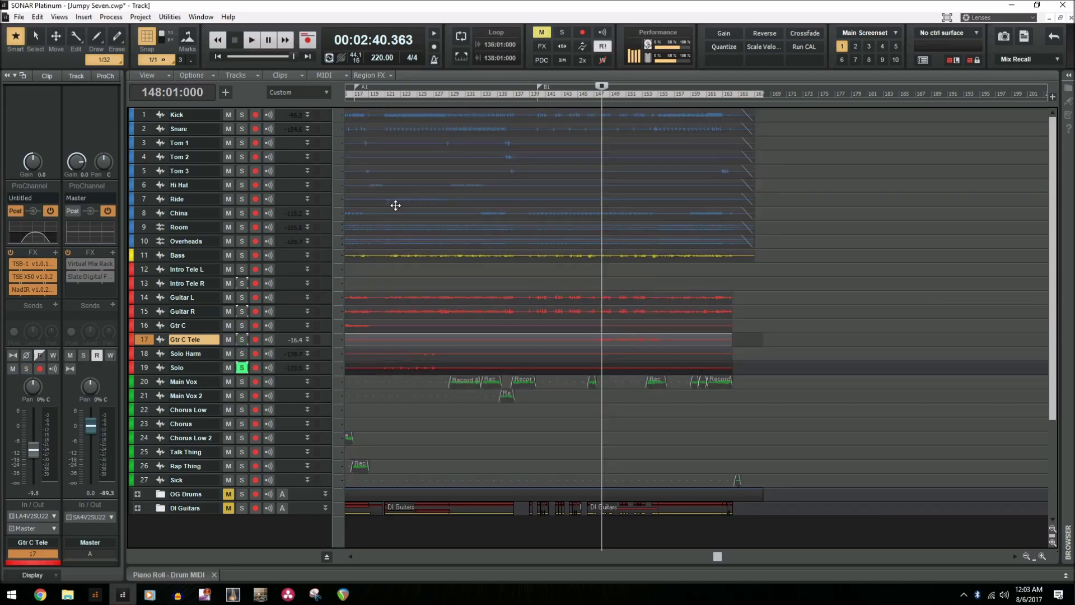
click(390, 94)
click(142, 367)
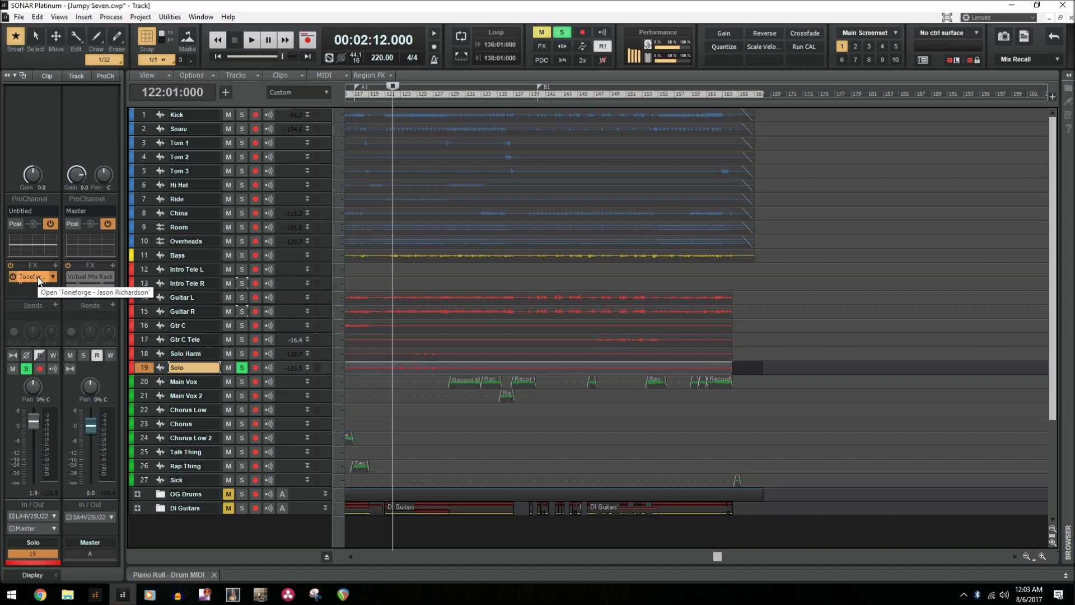
Step: Examine the amp, cabinet, effects and EQ pages of the Solo track's Toneforge - Jason Richardson plug-in
double_click(35, 277)
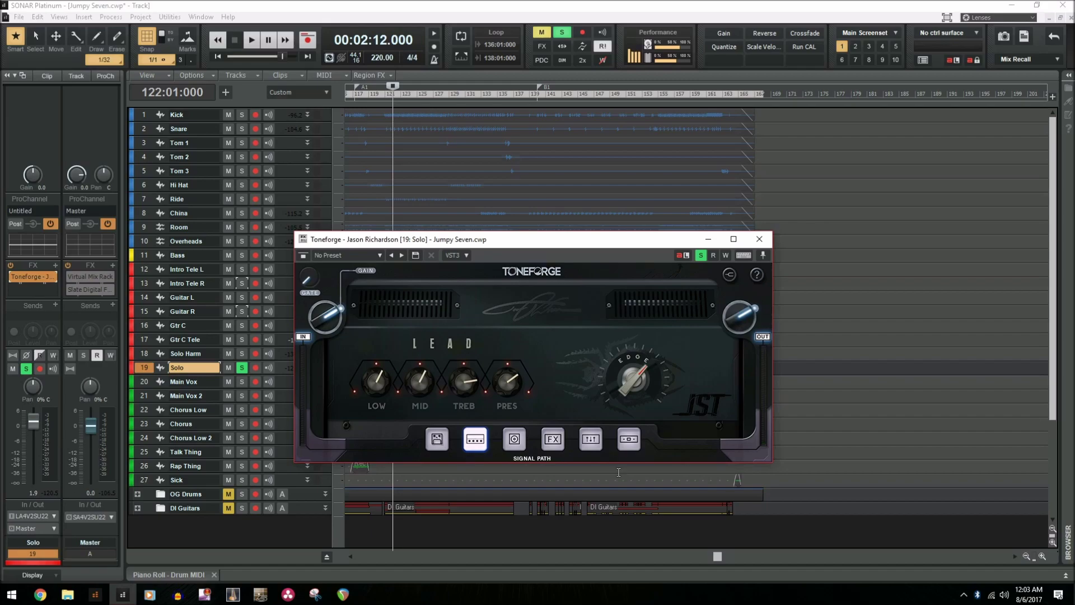
click(523, 440)
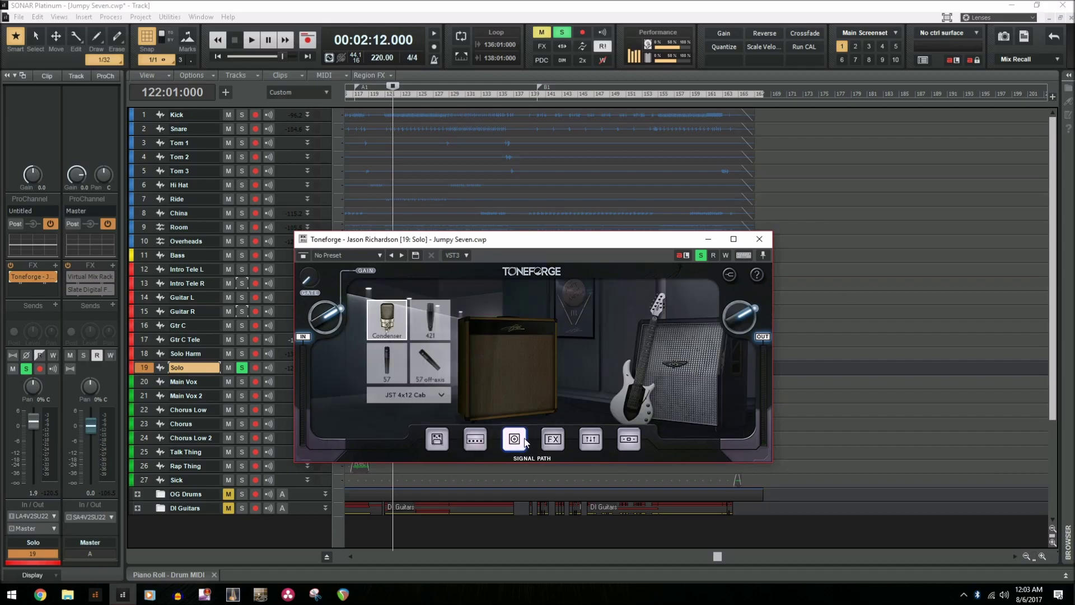
click(554, 441)
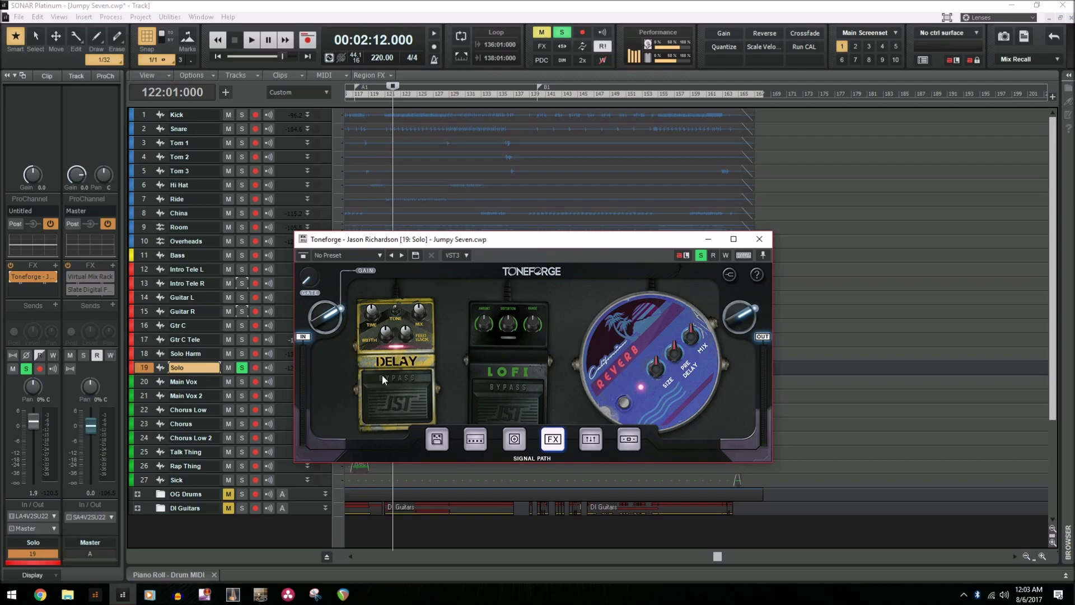
click(595, 442)
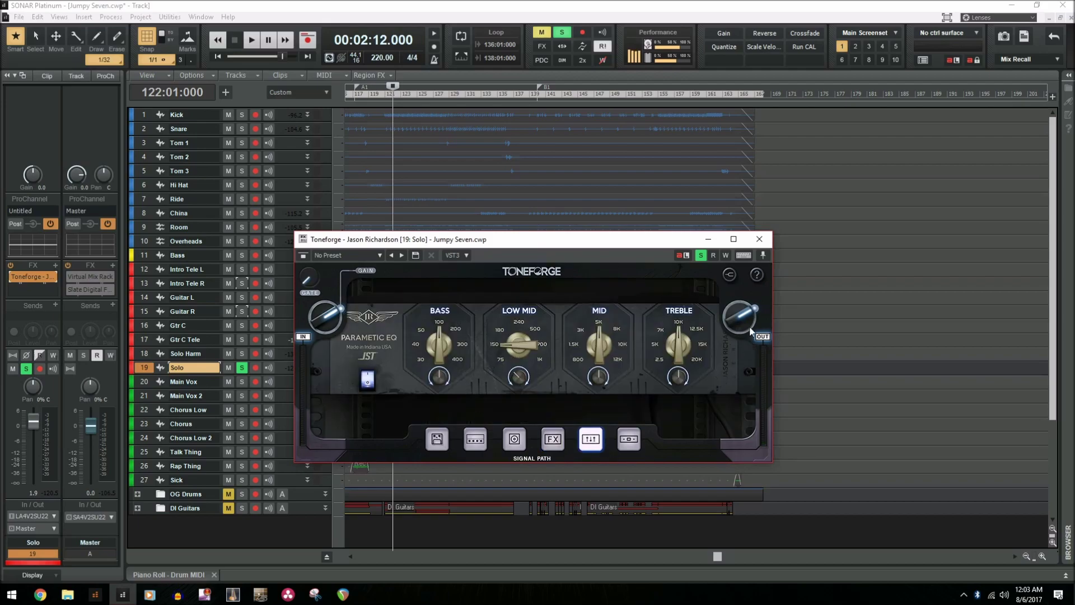
click(759, 238)
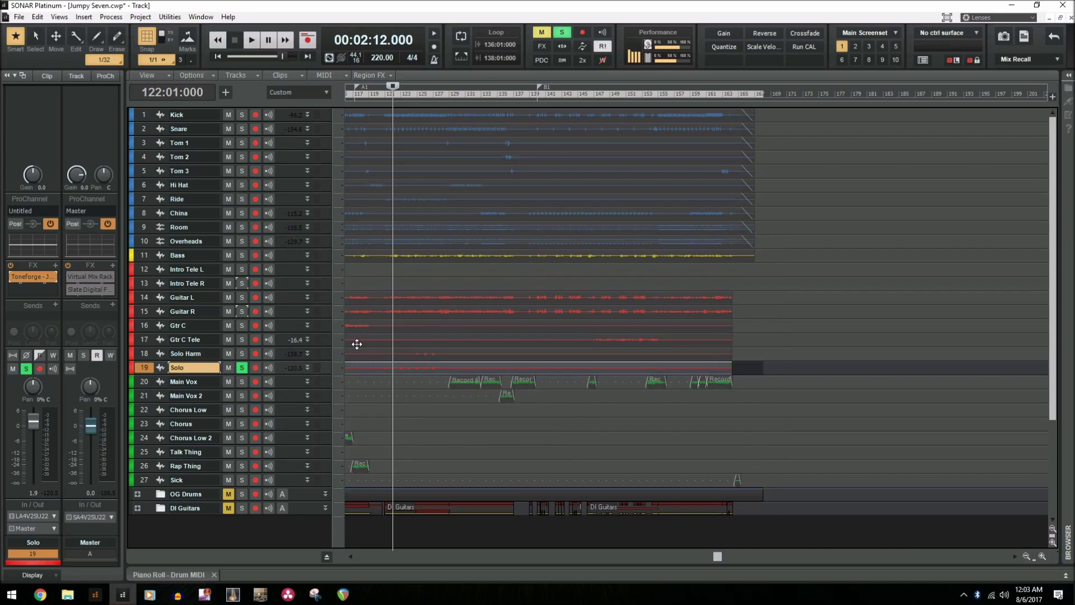
Step: Audition the Solo track in the full mix from measure 122 with Solo Harm muted
click(241, 367)
click(228, 353)
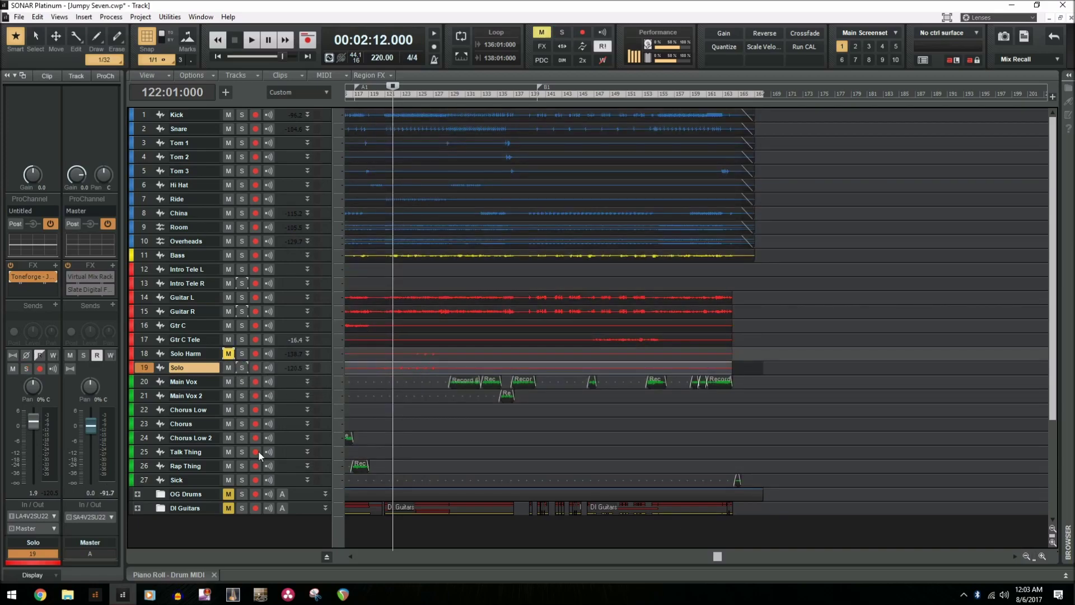
key(space)
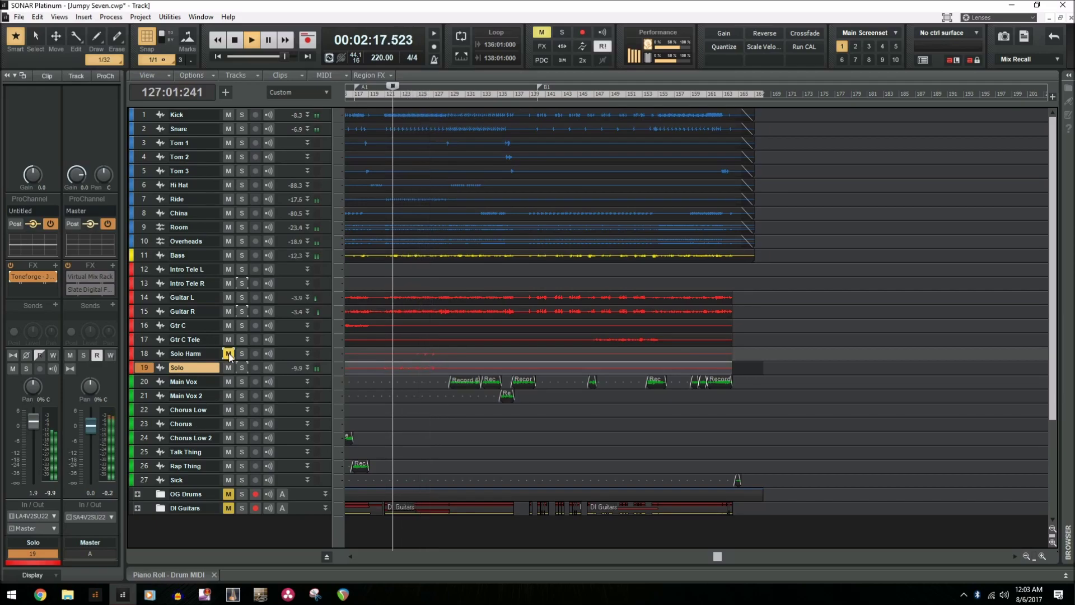
key(space)
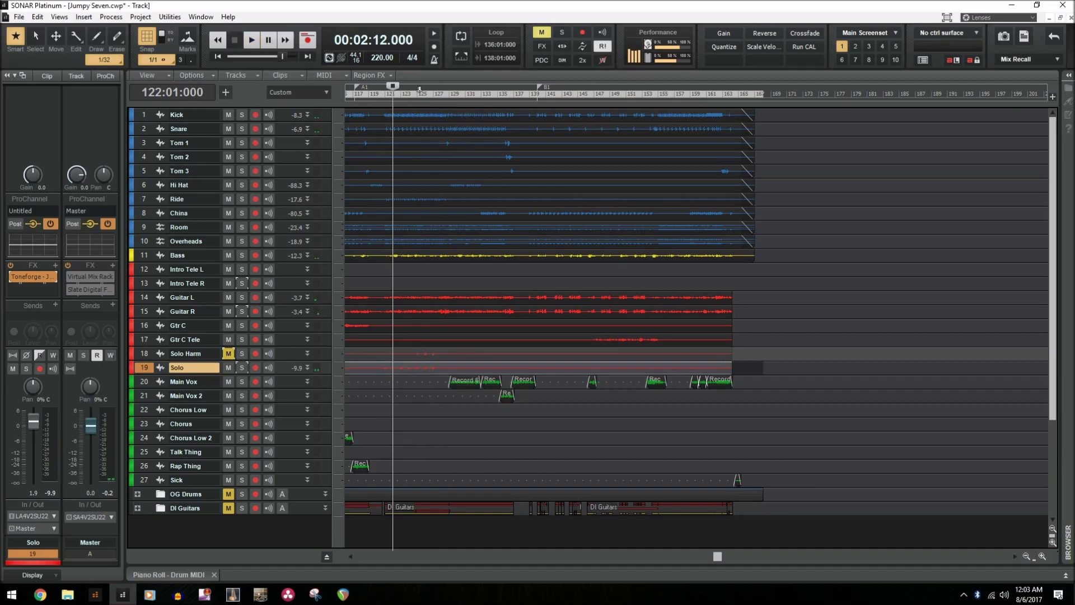
Step: Unmute Solo Harm with the playback position at measure 125, and examine the track's Channel Tools delay and left/right angle settings
click(421, 98)
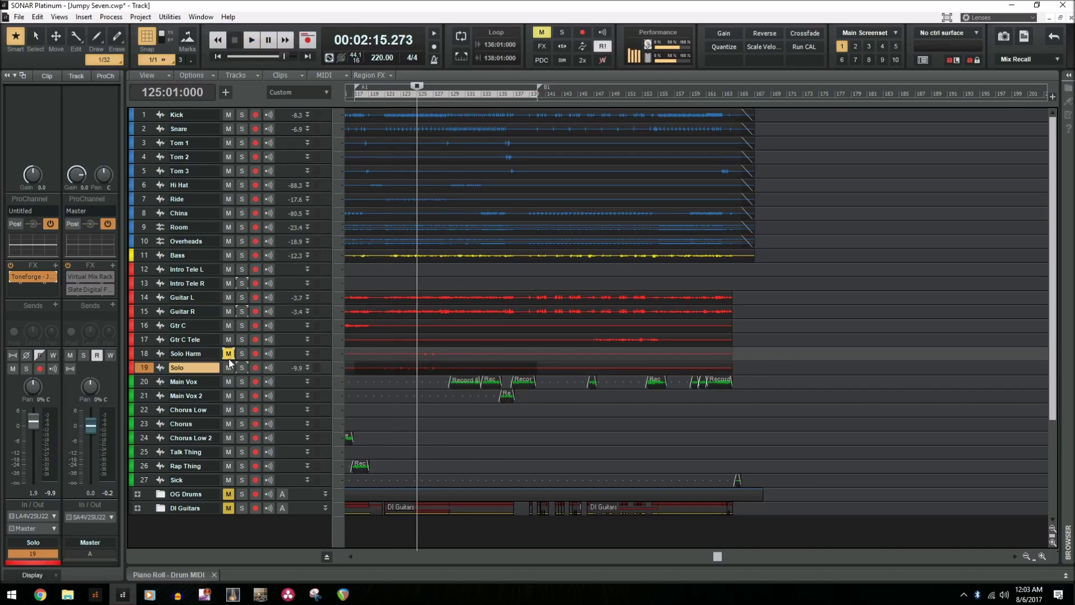
click(228, 353)
click(155, 357)
double_click(39, 290)
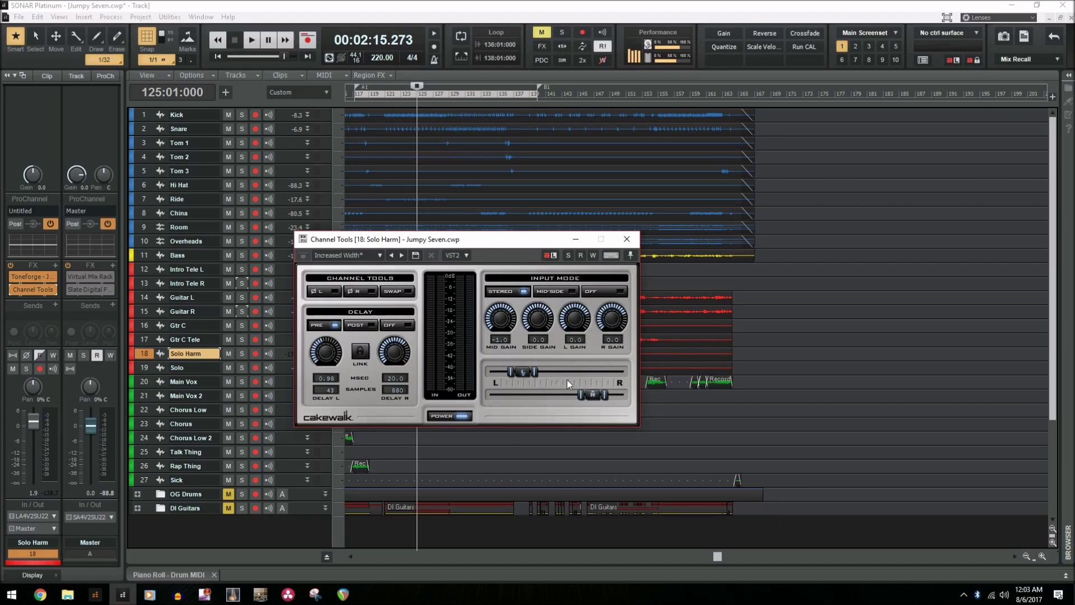
mouse_move(523, 375)
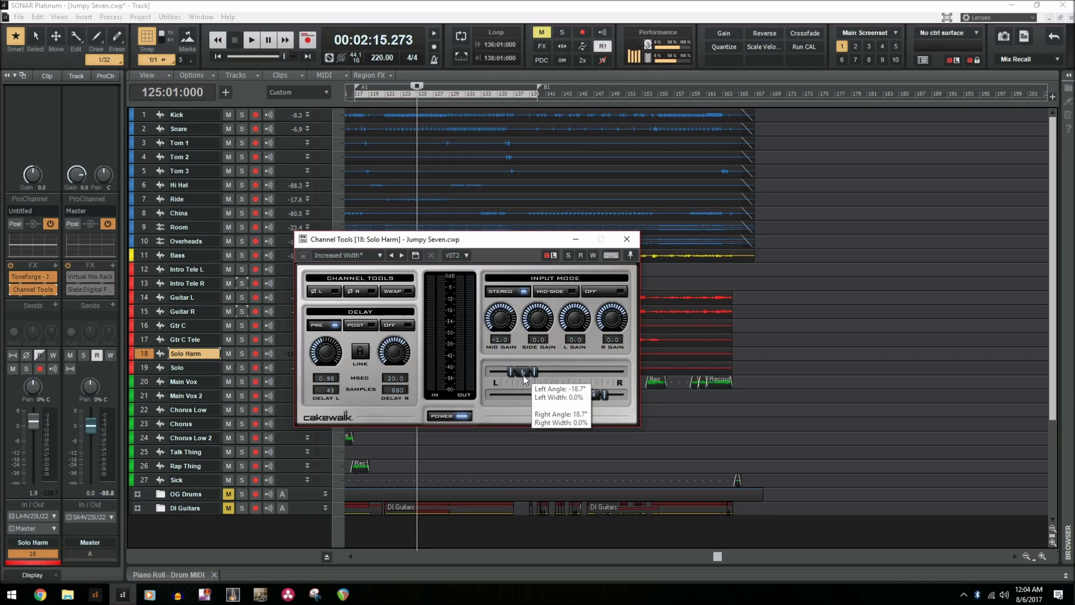
click(629, 239)
Step: Audition Solo Harm from measure 125, first soloed on its own and then within the full mix
click(241, 353)
click(242, 367)
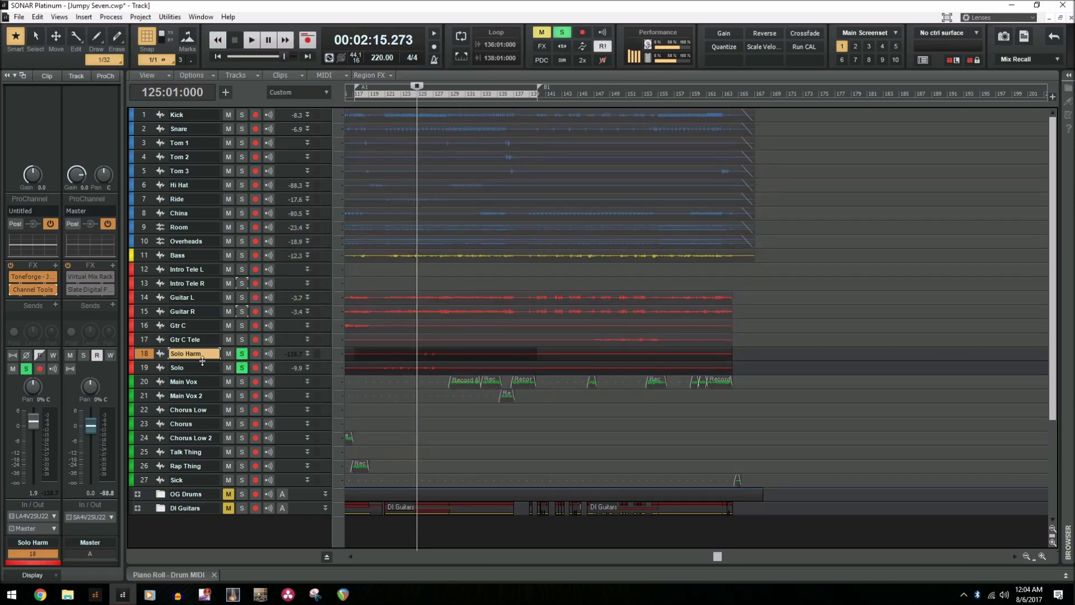
click(244, 368)
key(space)
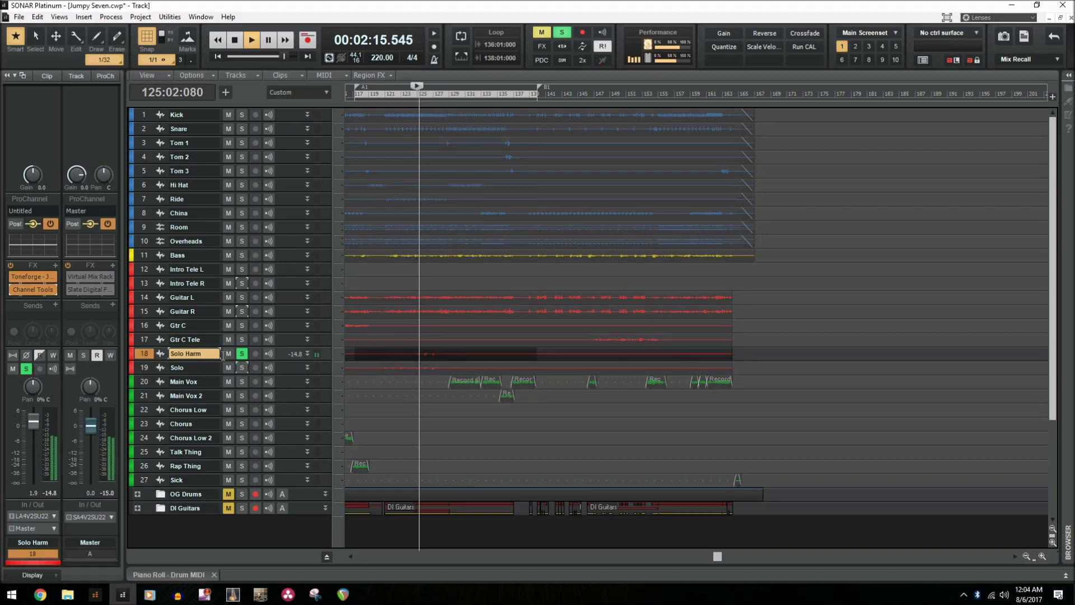
click(243, 354)
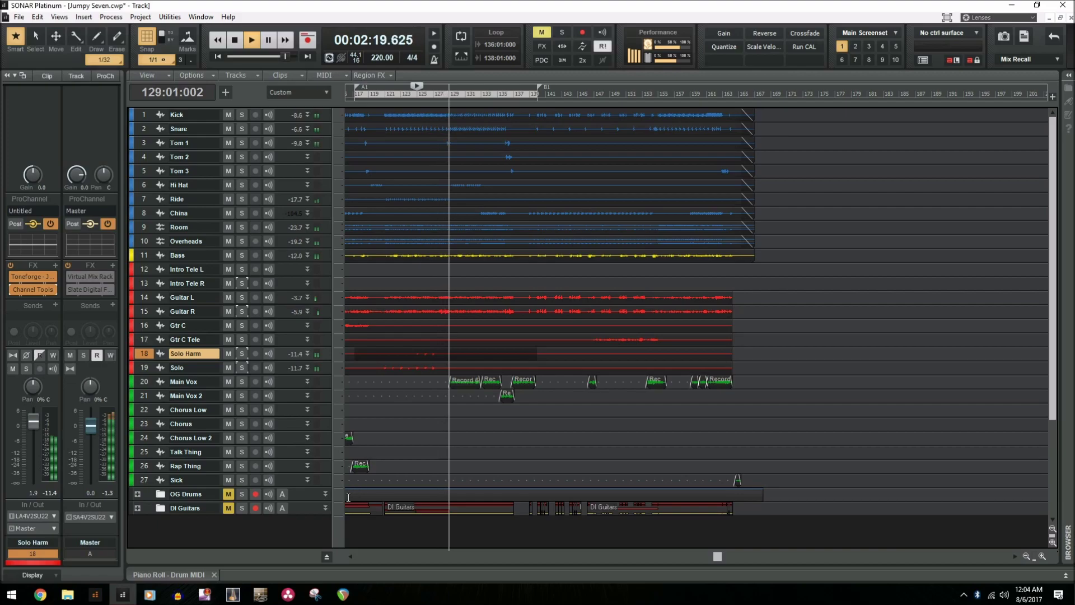
key(space)
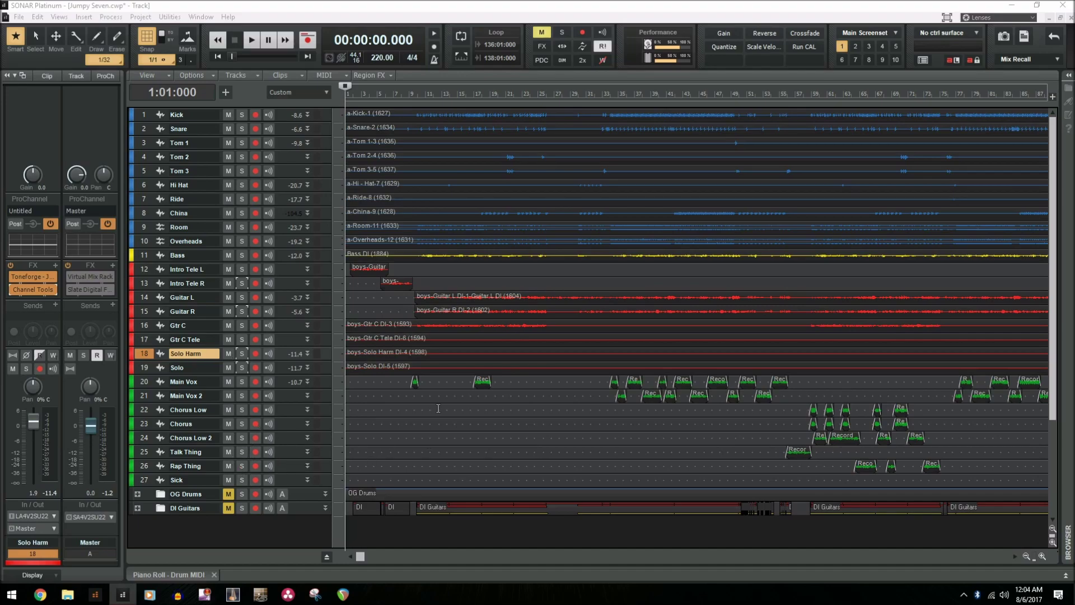
Step: Set the playback position to measure 33 and open Main Vox's Eiosis E2Deesser plug-in
click(606, 93)
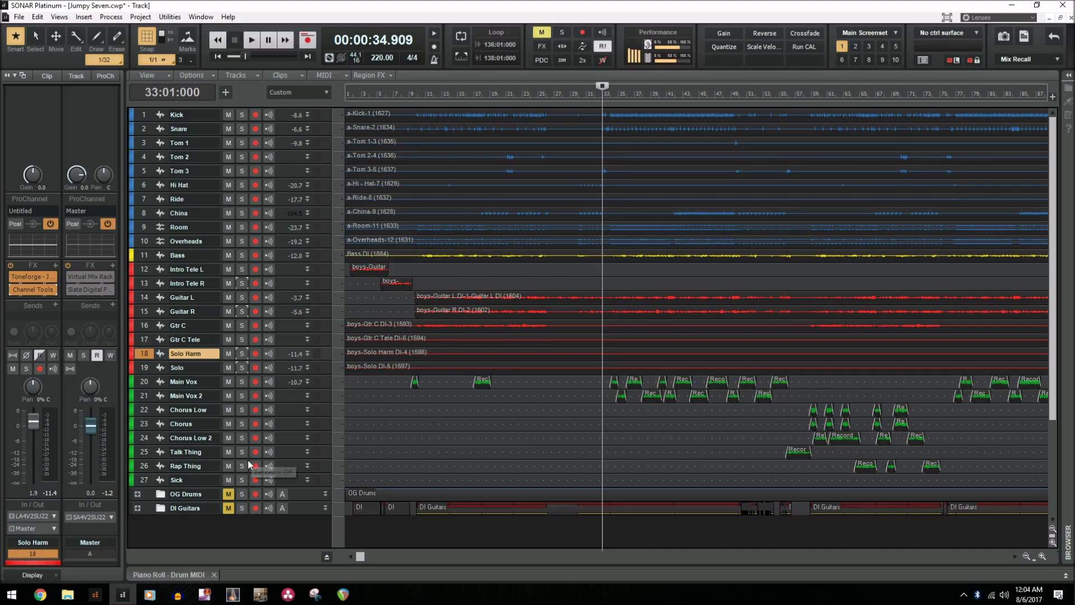
click(144, 384)
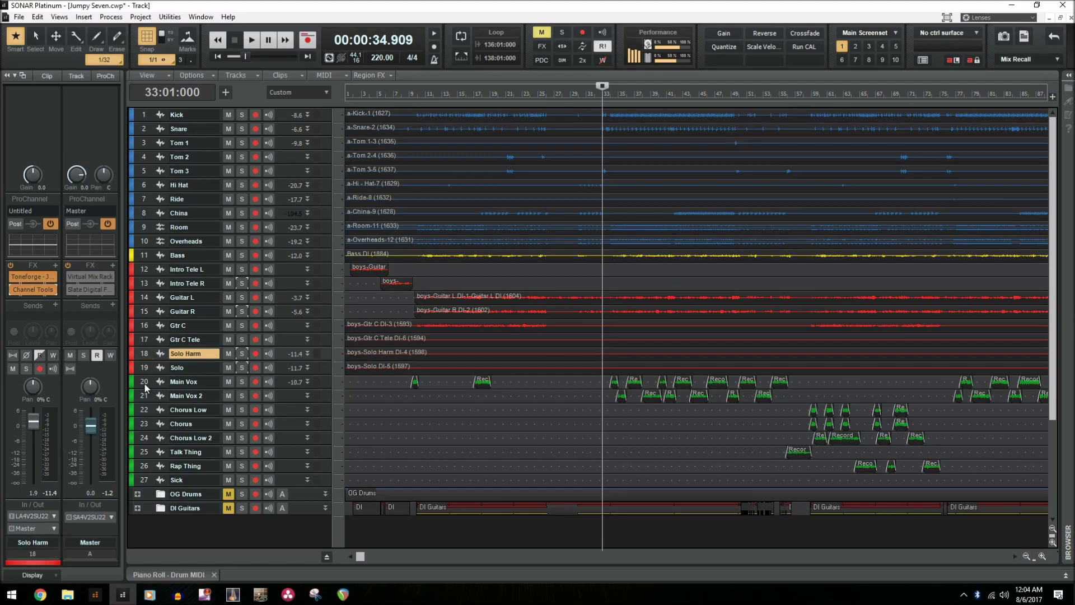
drag(145, 376, 147, 368)
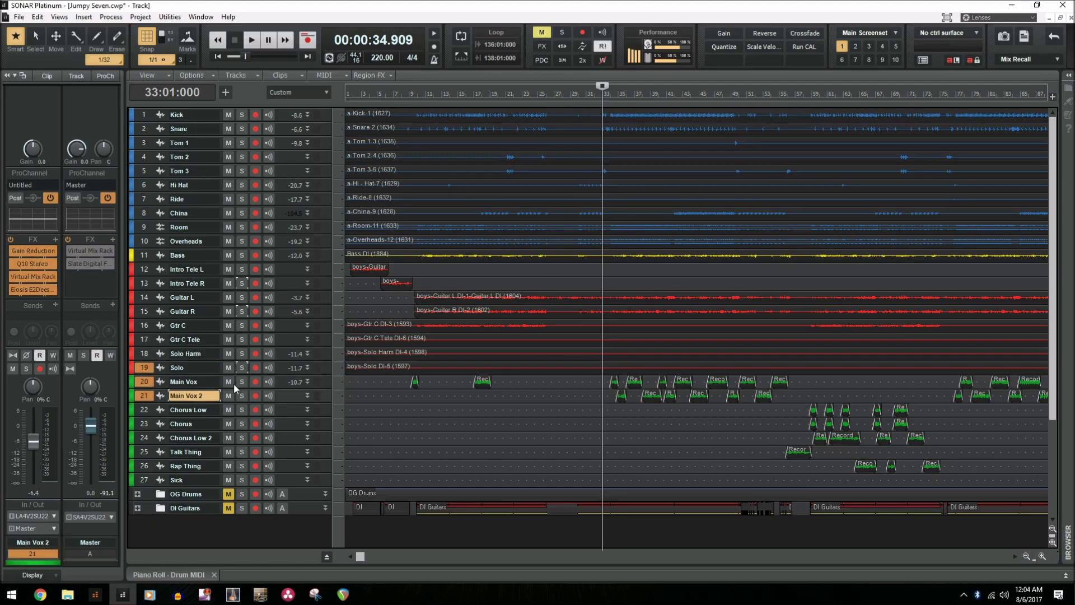
click(146, 383)
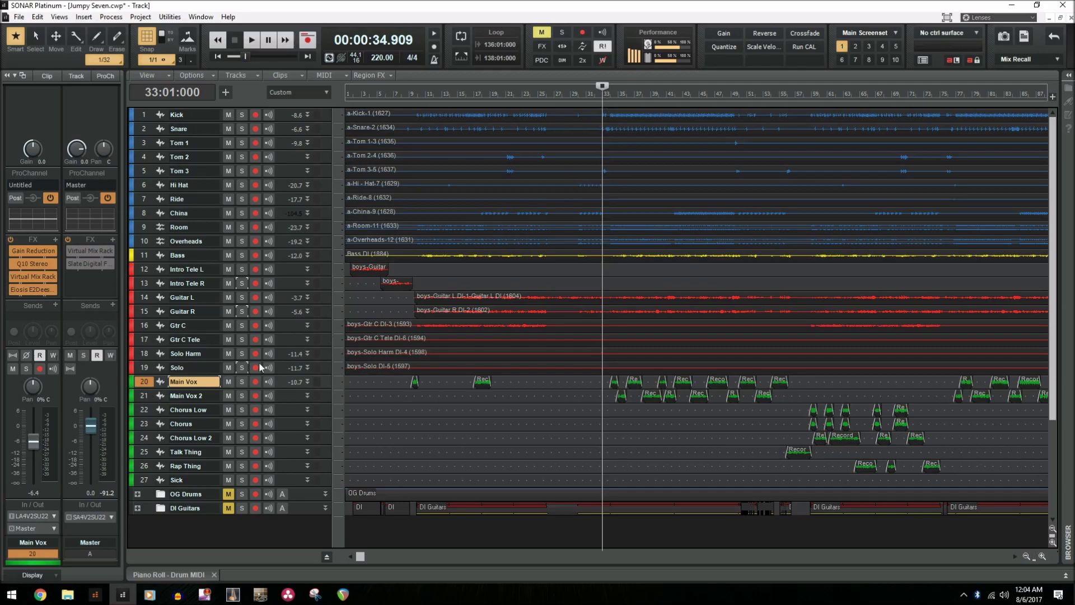
double_click(18, 290)
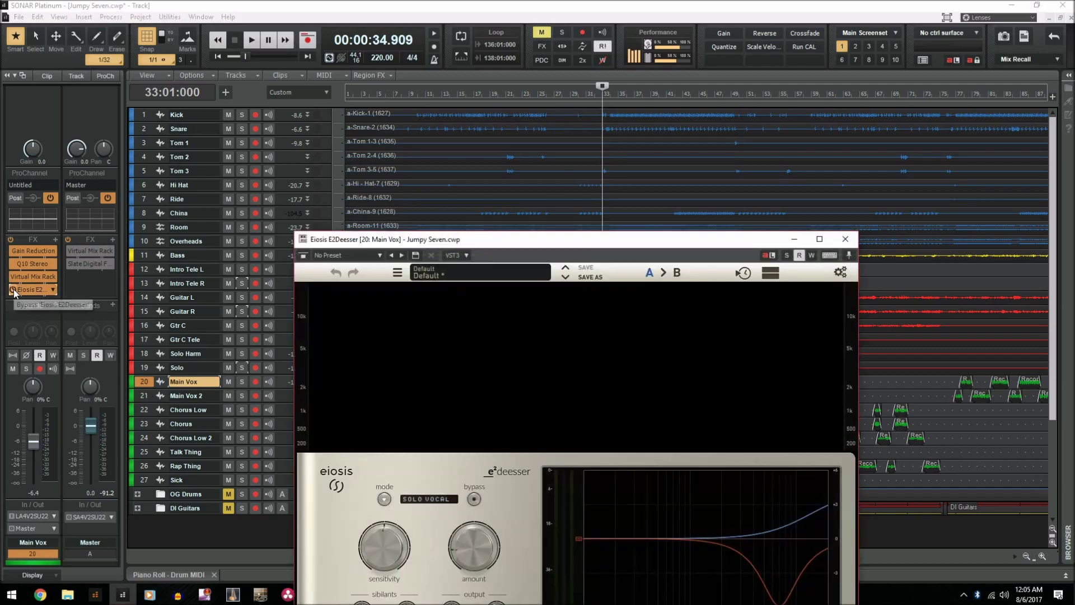
Step: Open Main Vox's Gain Reduction plug-in and audition the soloed track from measure 34 with that effect bypassed, and with it enabled
double_click(25, 252)
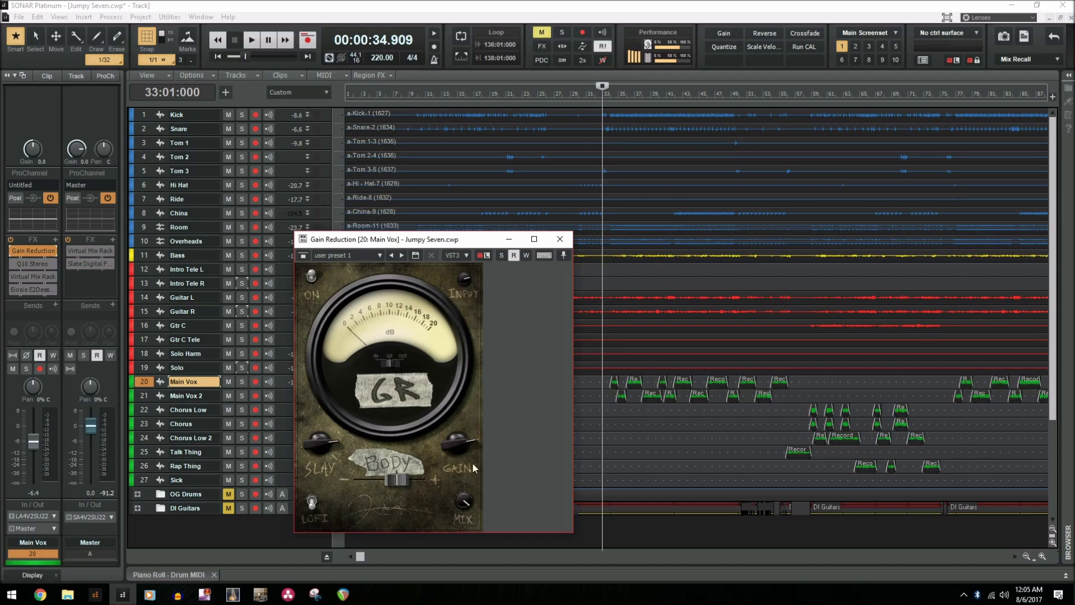
click(241, 381)
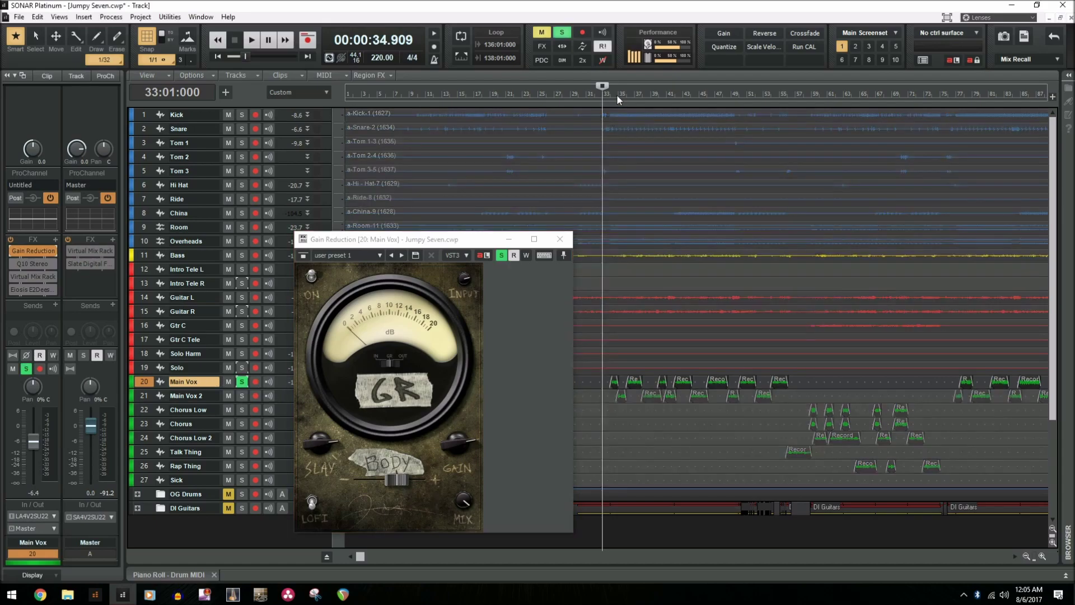
click(610, 94)
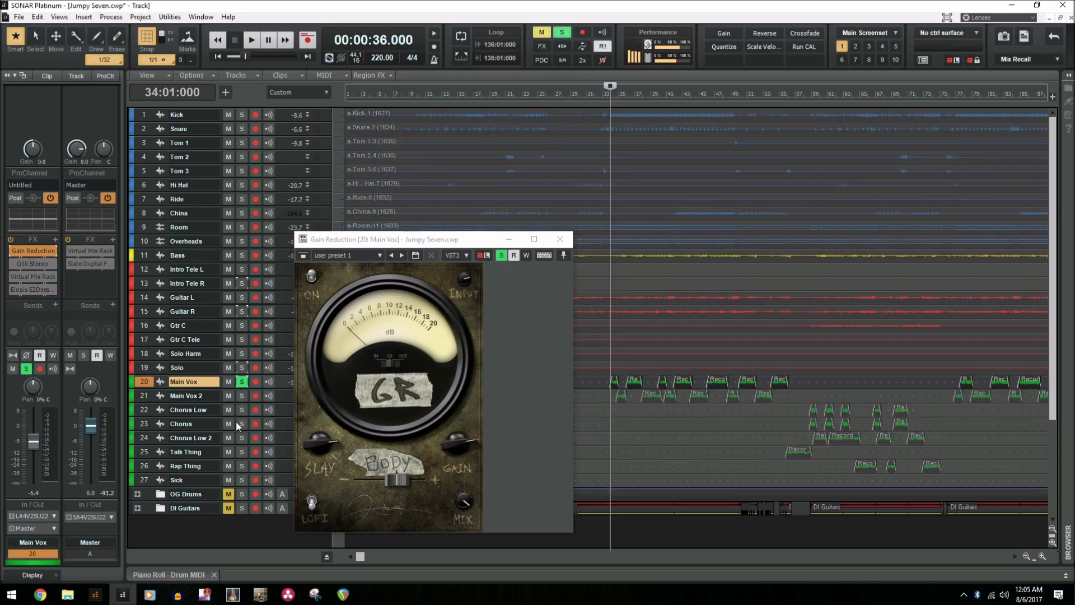
key(space)
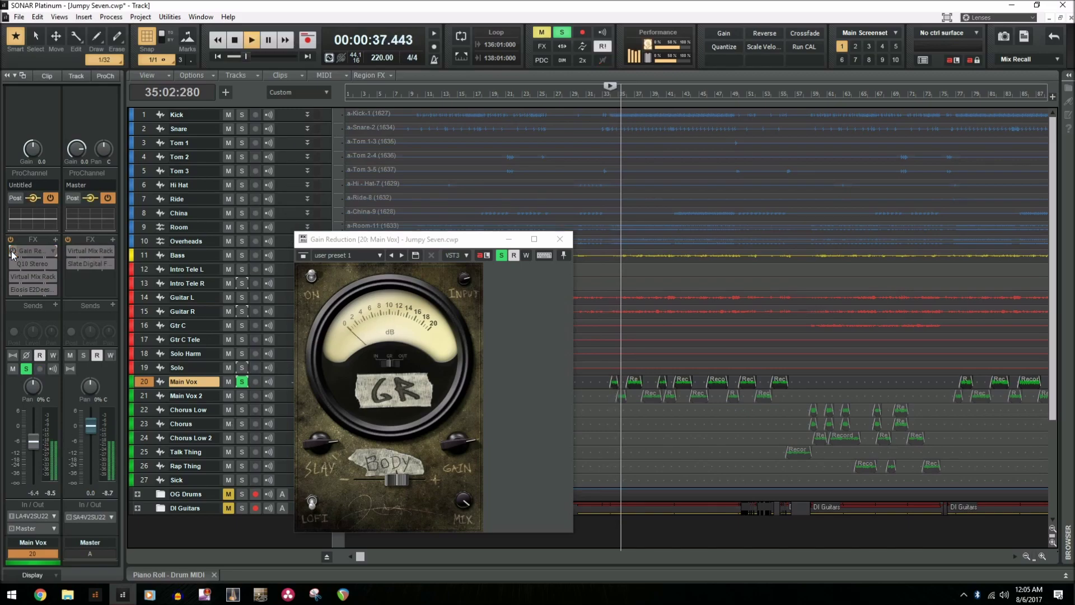
click(12, 251)
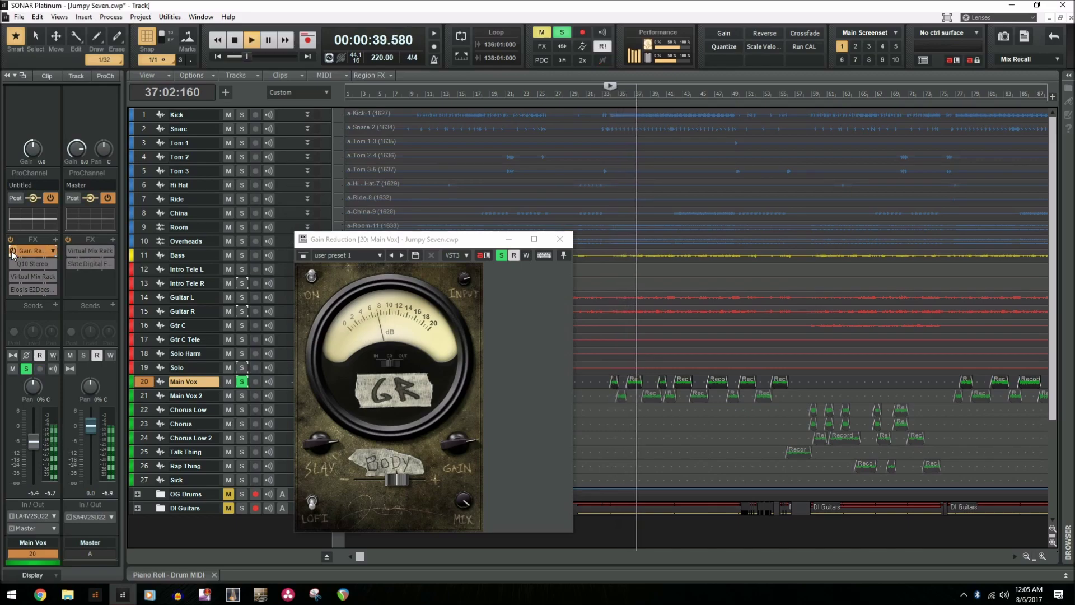
key(space)
Step: Open Main Vox's Q10 Stereo equalizer and compare the soloed vocal from measure 34 with the equalizer bypassed and enabled
double_click(38, 262)
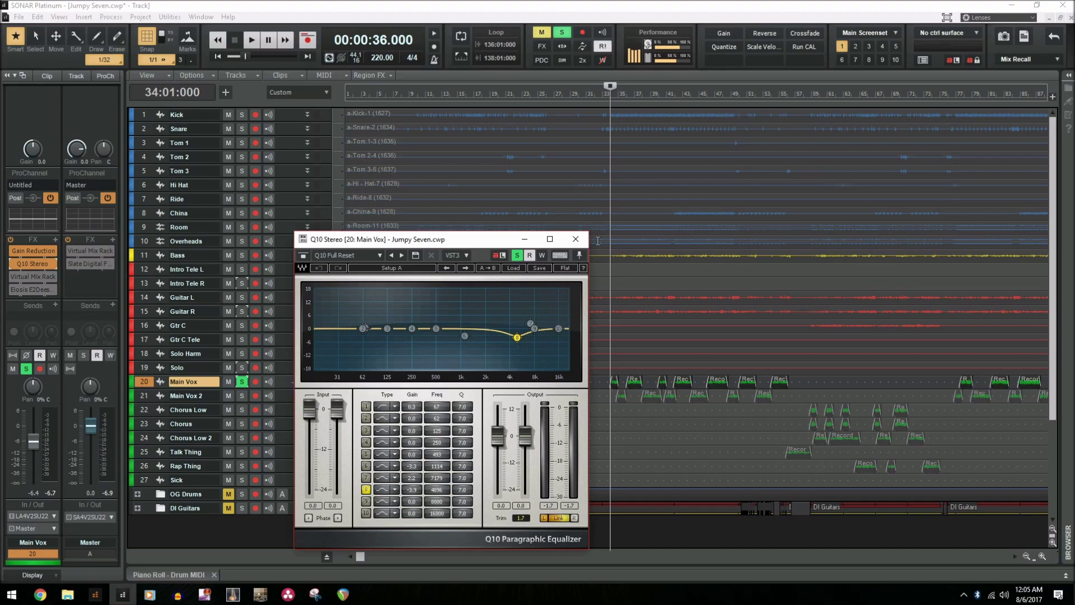
click(14, 264)
key(space)
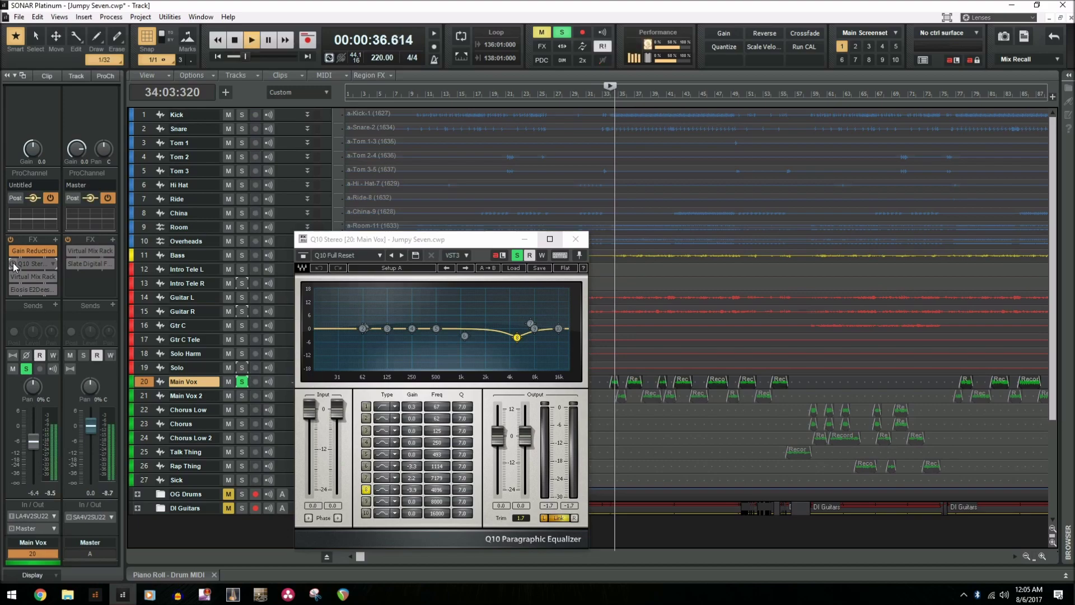
click(13, 265)
key(space)
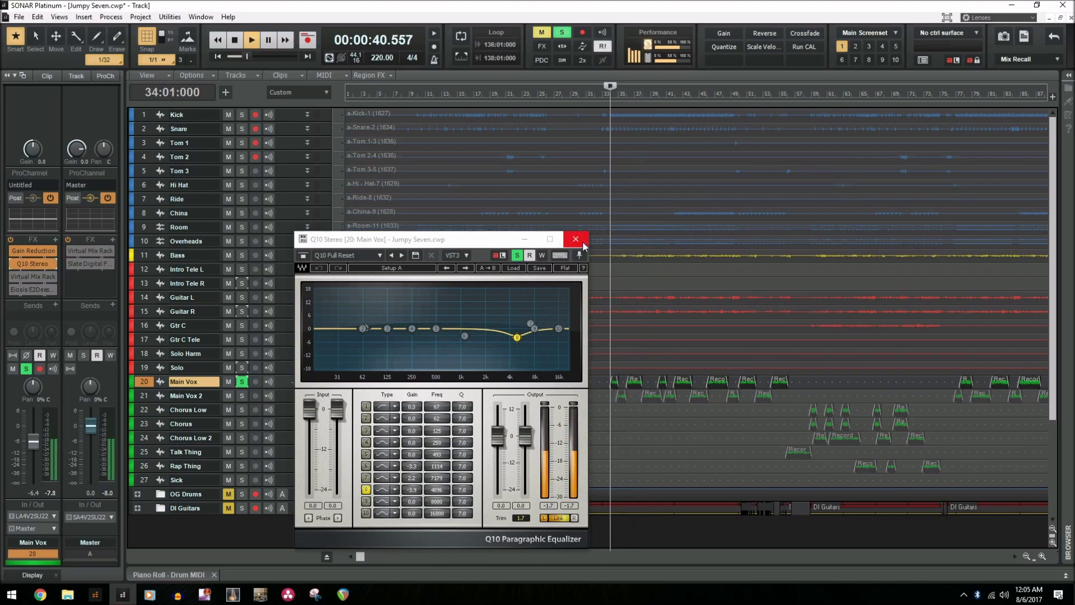
Step: Re-enable Main Vox's Virtual Mix Rack and bypass its CS-EQ, New York and Trimmer modules
click(11, 276)
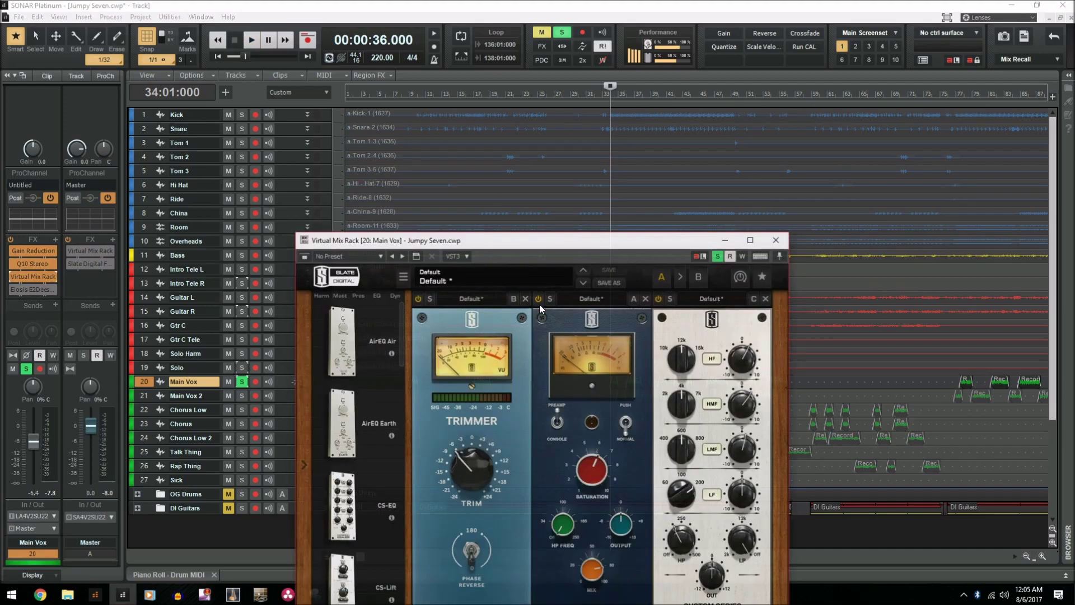
drag(555, 240, 533, 123)
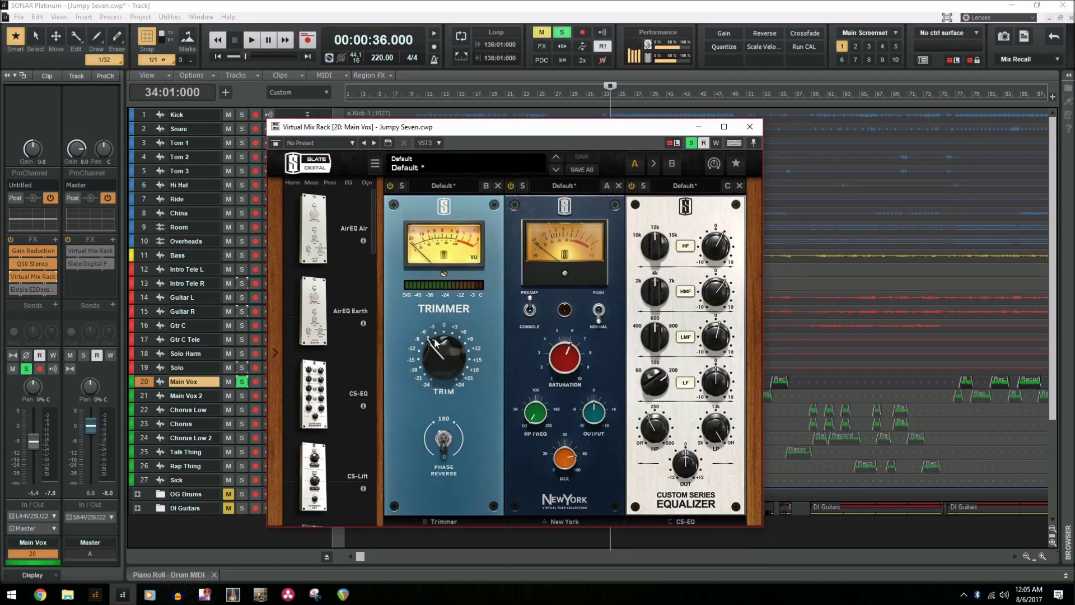
mouse_move(435, 343)
mouse_move(559, 459)
click(632, 187)
click(510, 186)
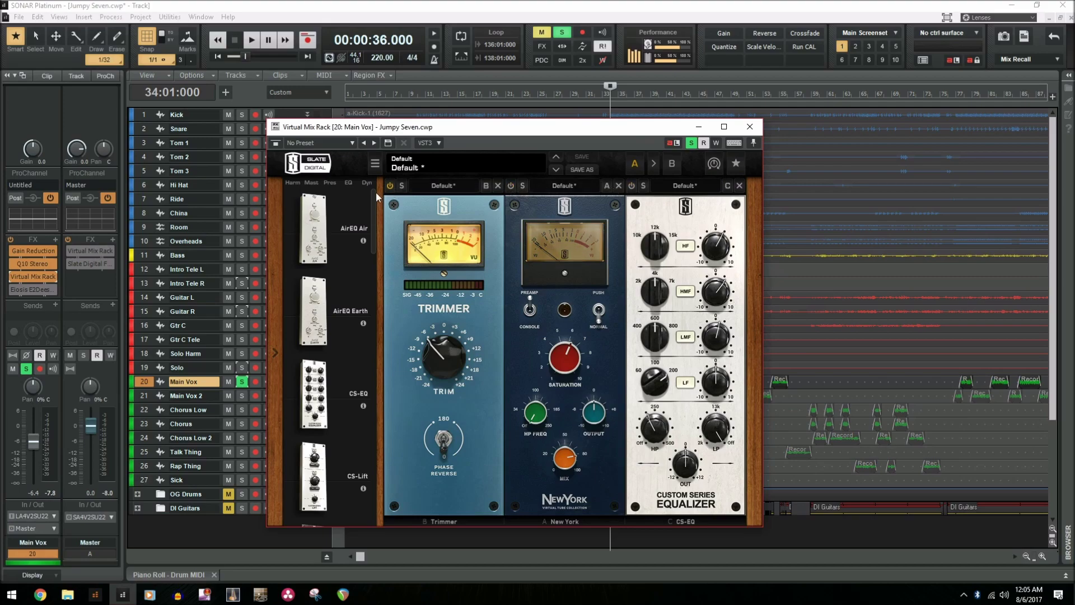
click(390, 187)
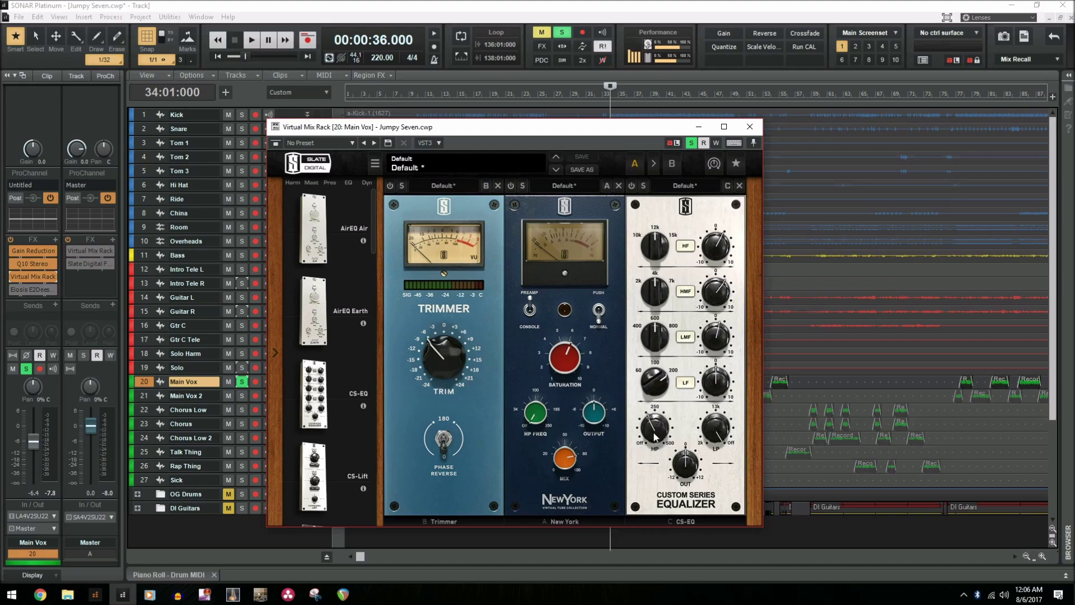
mouse_move(655, 436)
Step: Audition Main Vox from measure 34 while re-enabling the rack's modules, and view the Eiosis E2Deesser with it enabled
key(space)
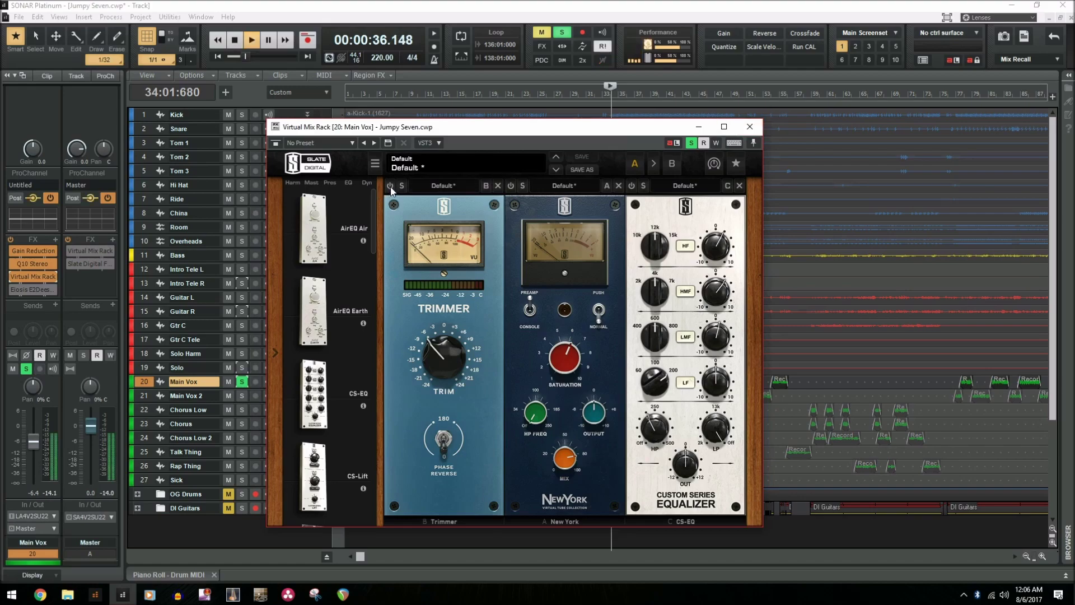
click(508, 189)
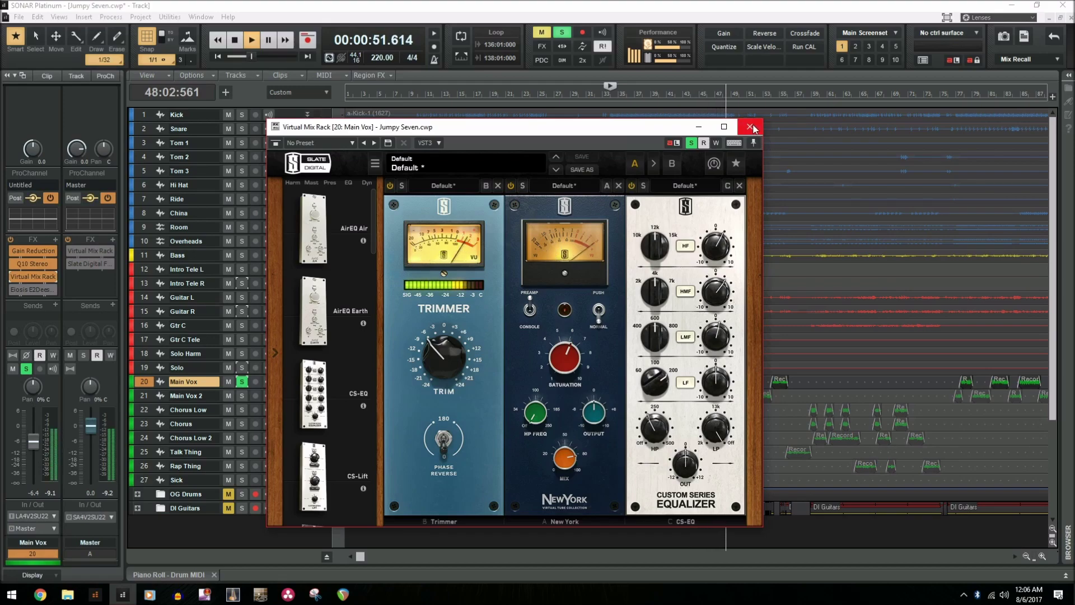
key(space)
double_click(28, 290)
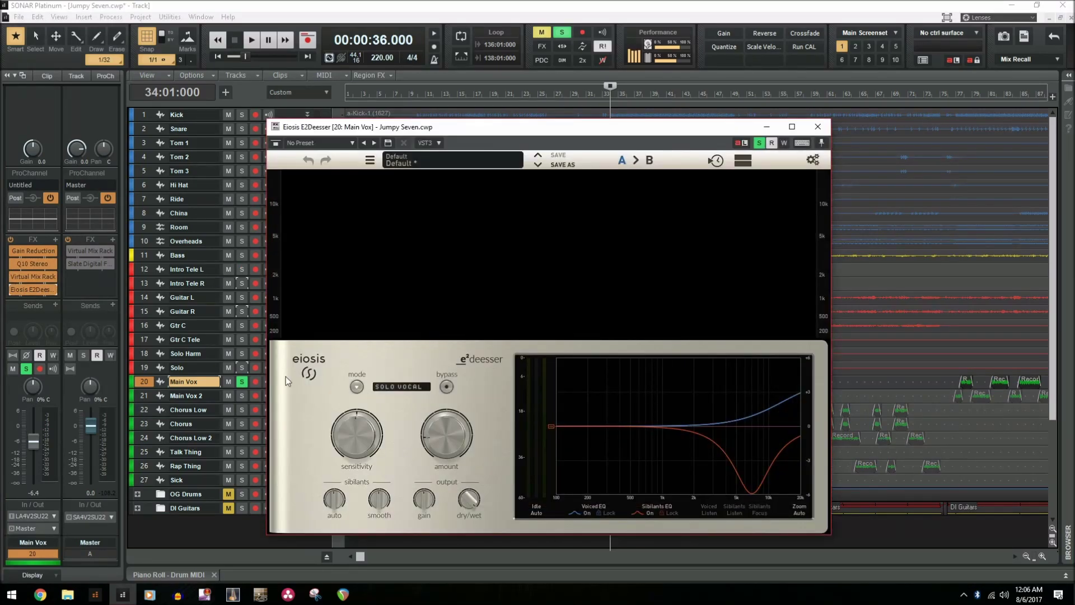
click(817, 127)
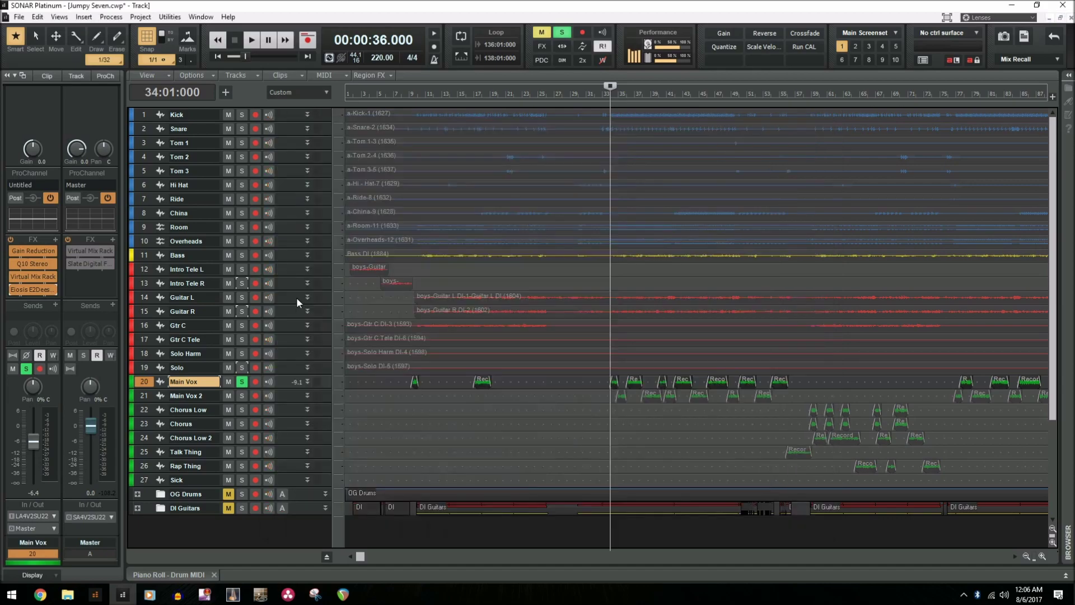
Step: Switch the solo from Main Vox to Chorus Low 2, with the playback position at measure 60
click(143, 421)
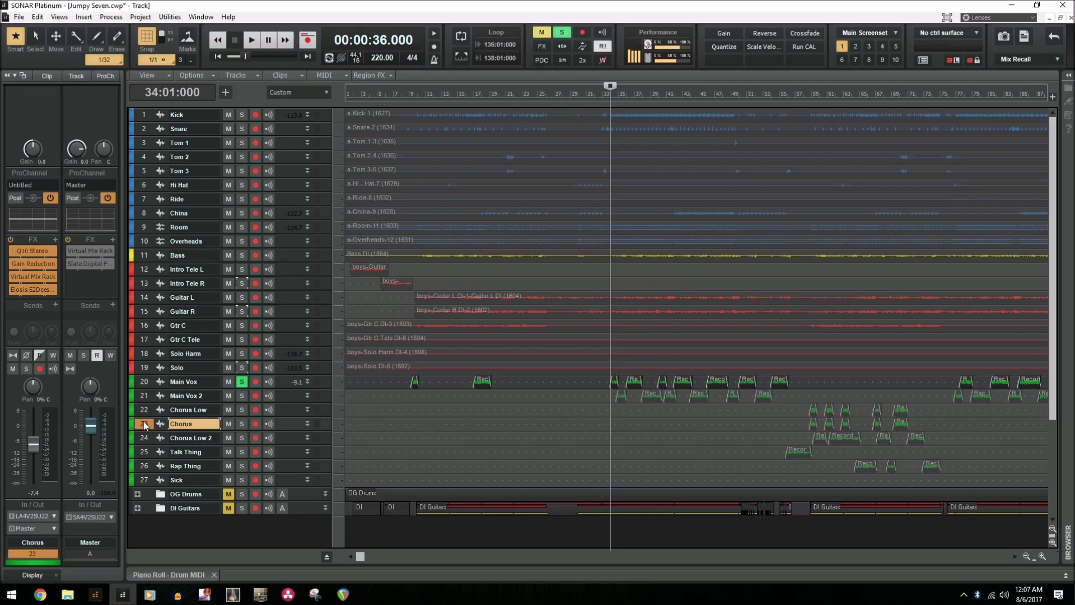
click(245, 411)
click(242, 382)
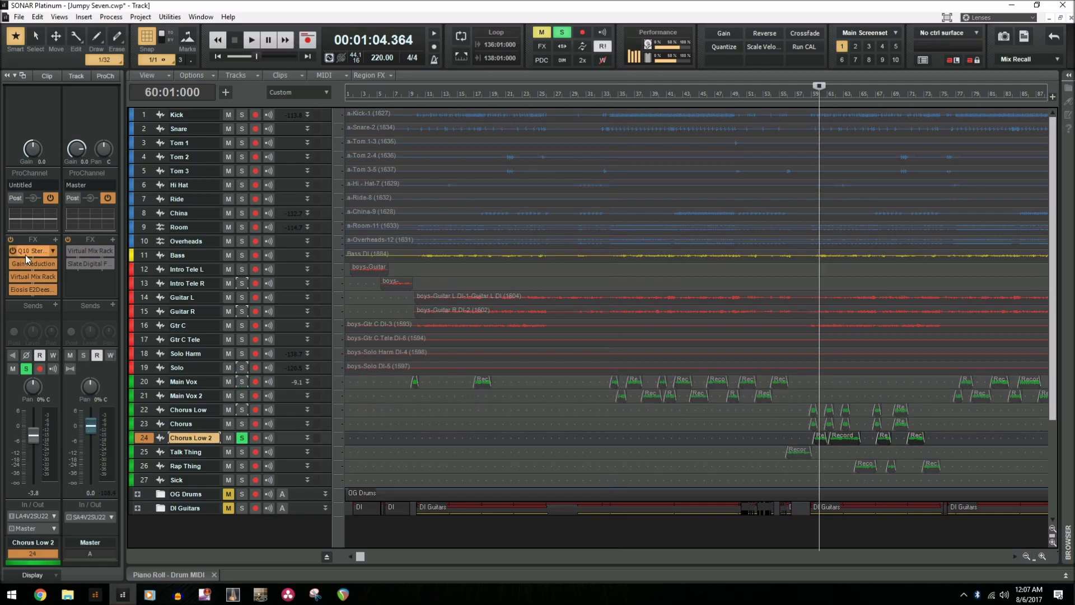
Step: Open Chorus Low 2's Q10 Stereo equalizer and audition the track from measure 62 with the equalizer bypassed and enabled
double_click(26, 253)
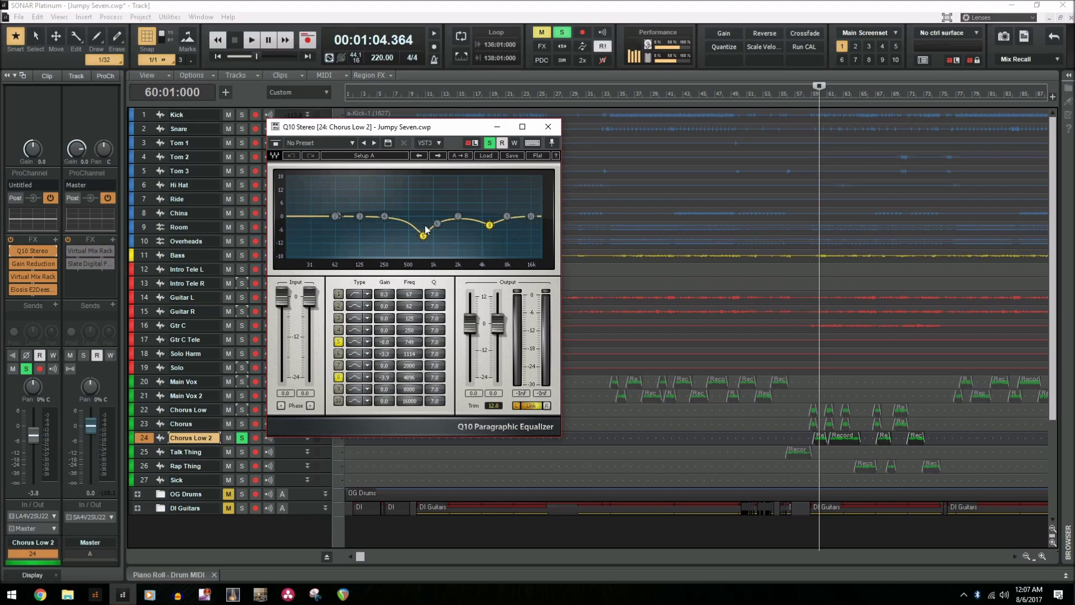
click(835, 97)
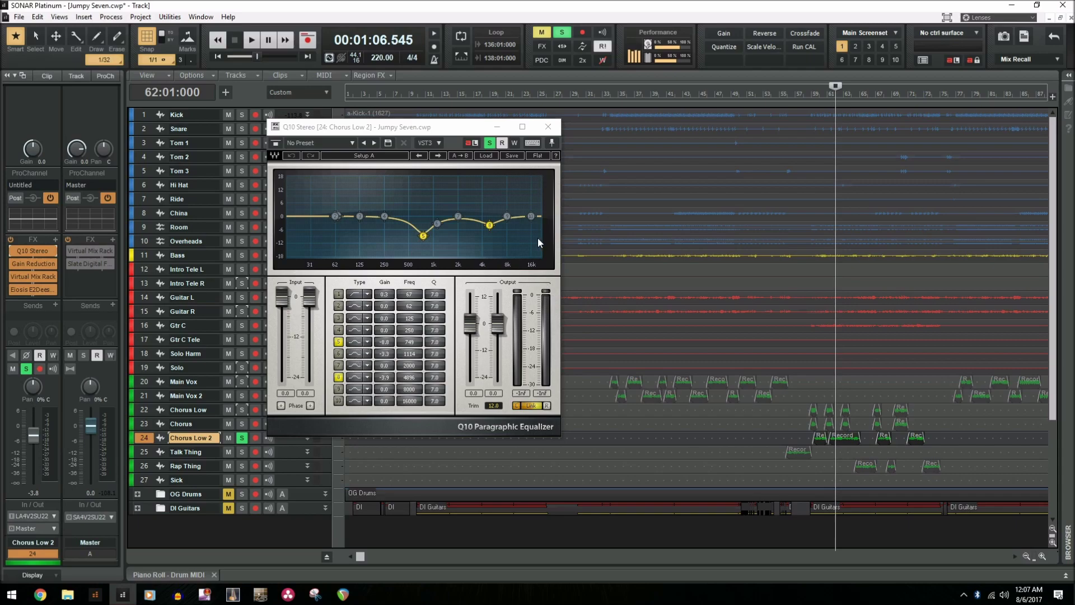
click(12, 251)
key(space)
click(12, 250)
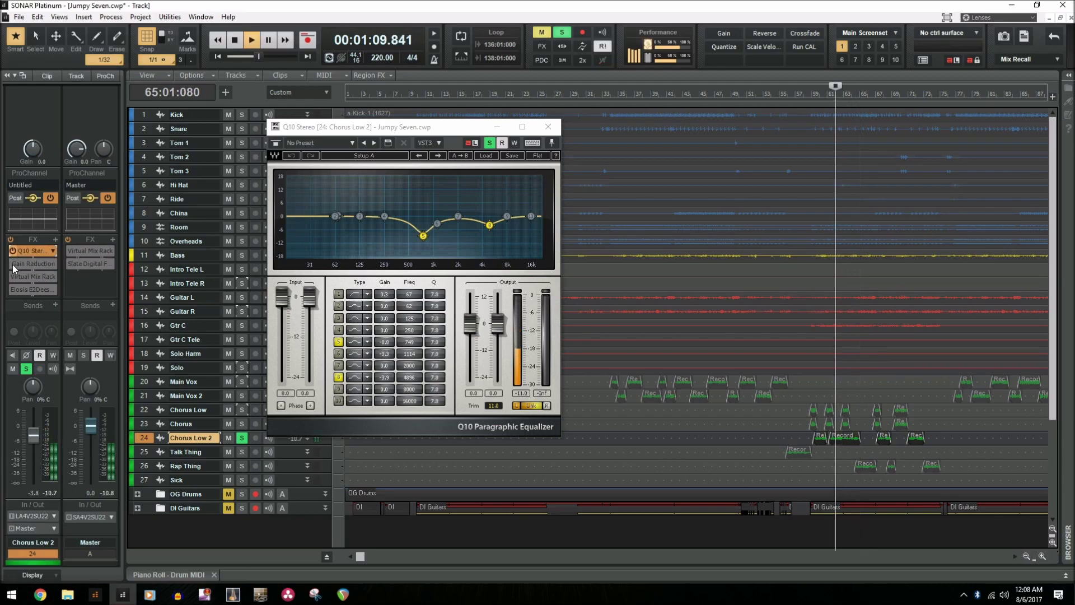
key(space)
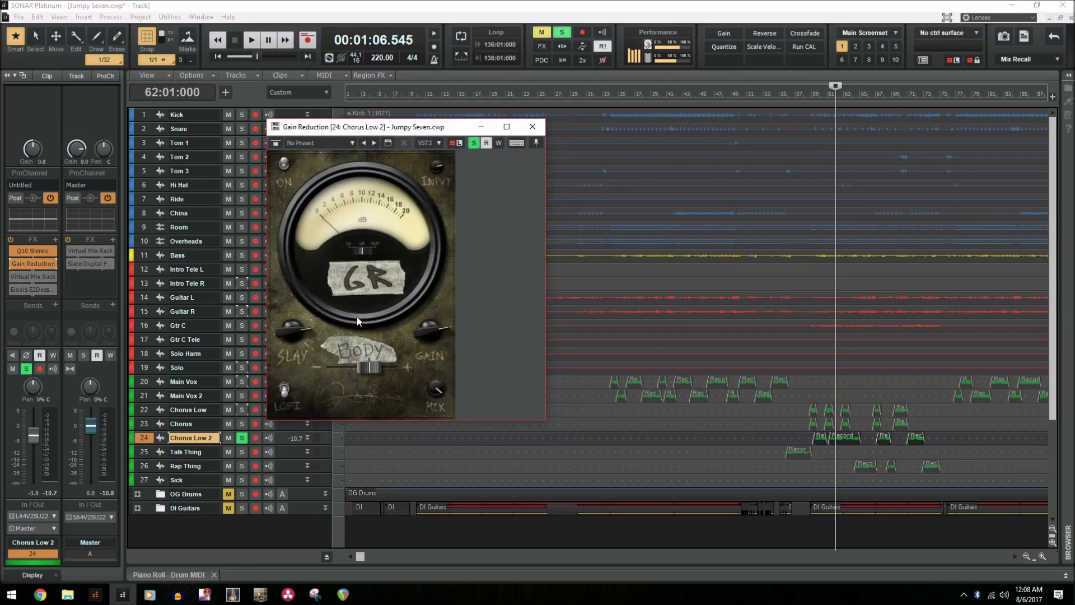
Step: Re-enable Chorus Low 2's Virtual Mix Rack and Eiosis E2Deesser, and audition its full effect chain from measure 62
click(533, 126)
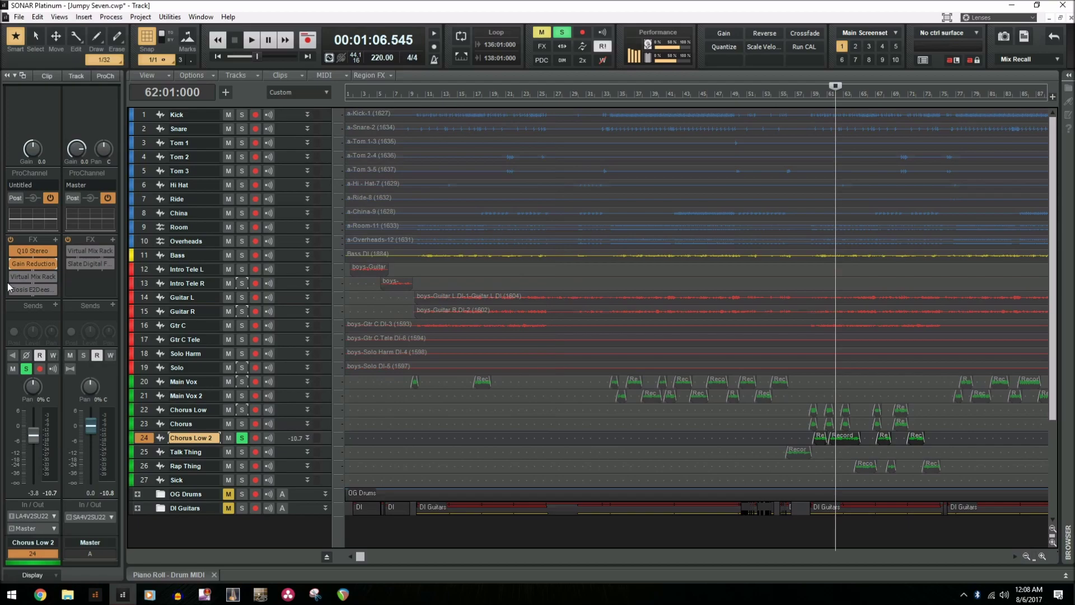
double_click(19, 277)
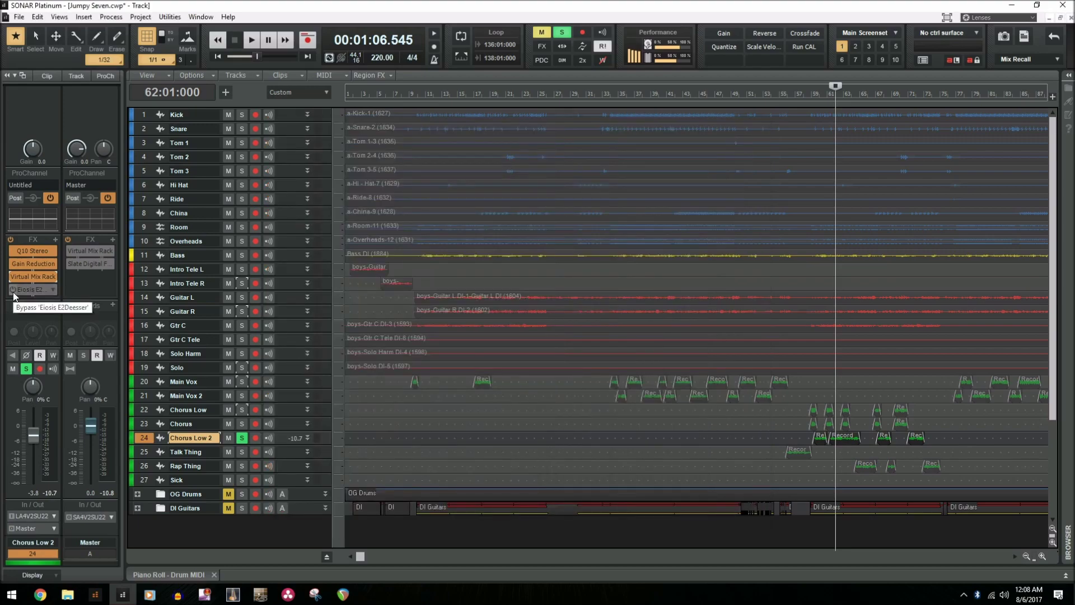
click(14, 291)
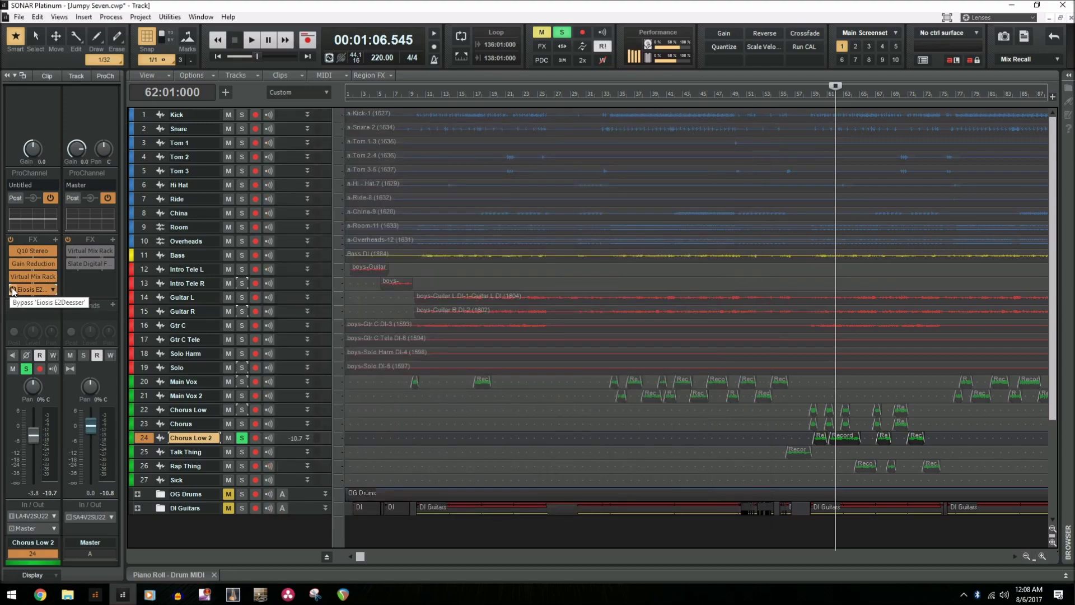
key(space)
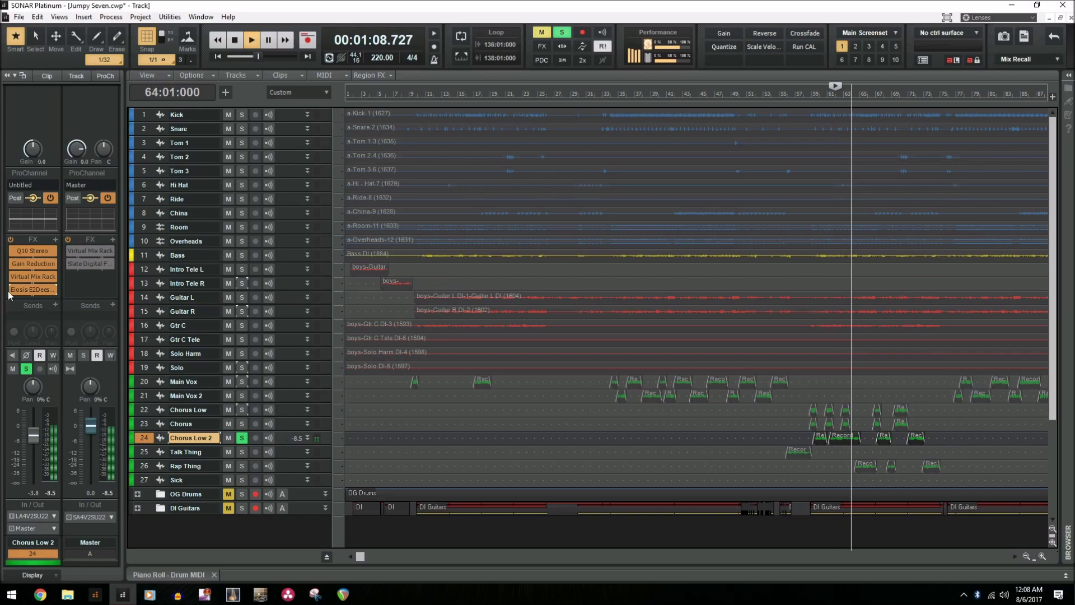
key(space)
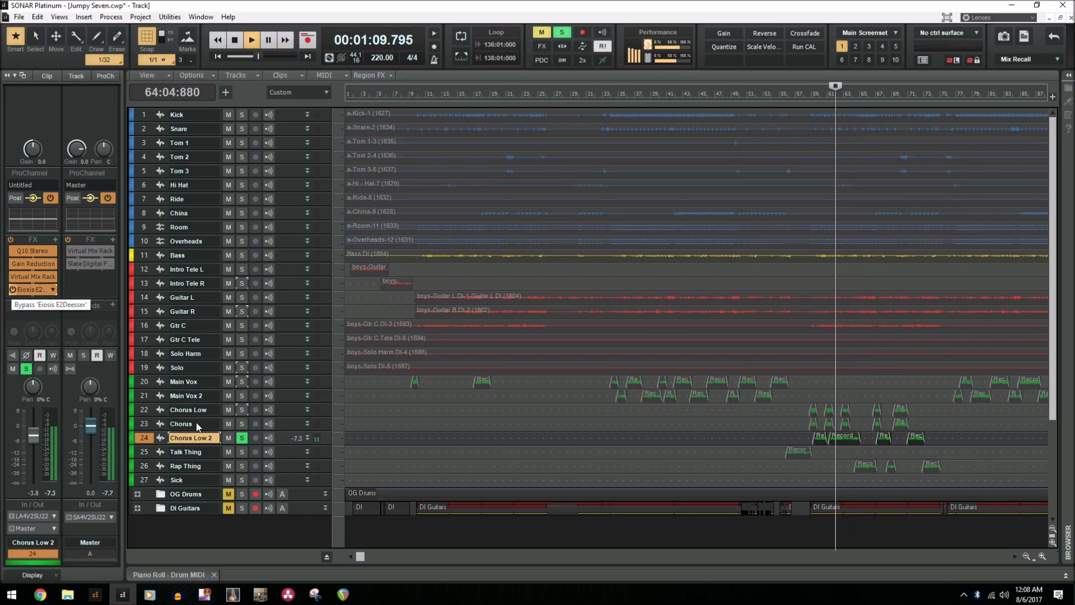
Step: Solo and select Chorus Low alongside Chorus Low 2, and clear both solos to play the full mix
click(243, 412)
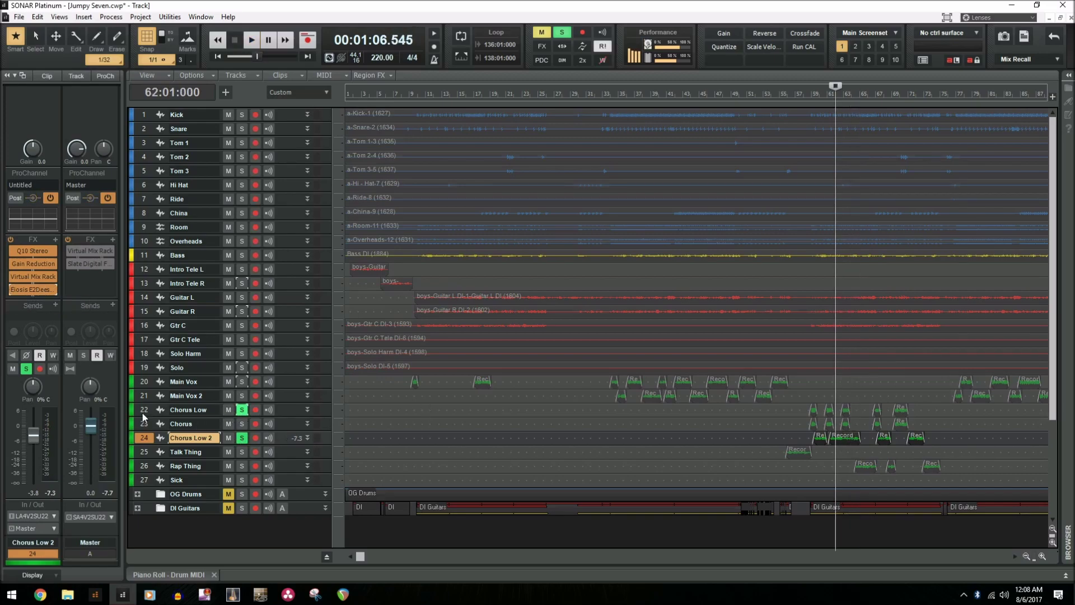
click(143, 408)
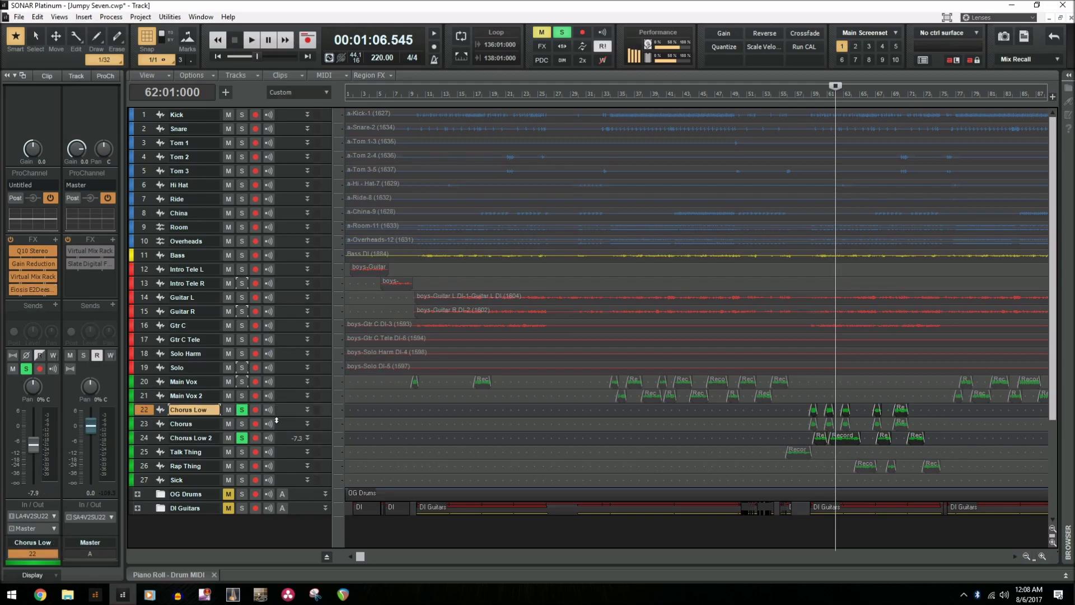
click(241, 409)
click(242, 437)
key(space)
Step: Clear the Talk Thing solo with the playback position at measure 56, and examine the track's Gain Reduction and Virtual Mix Rack settings
click(239, 452)
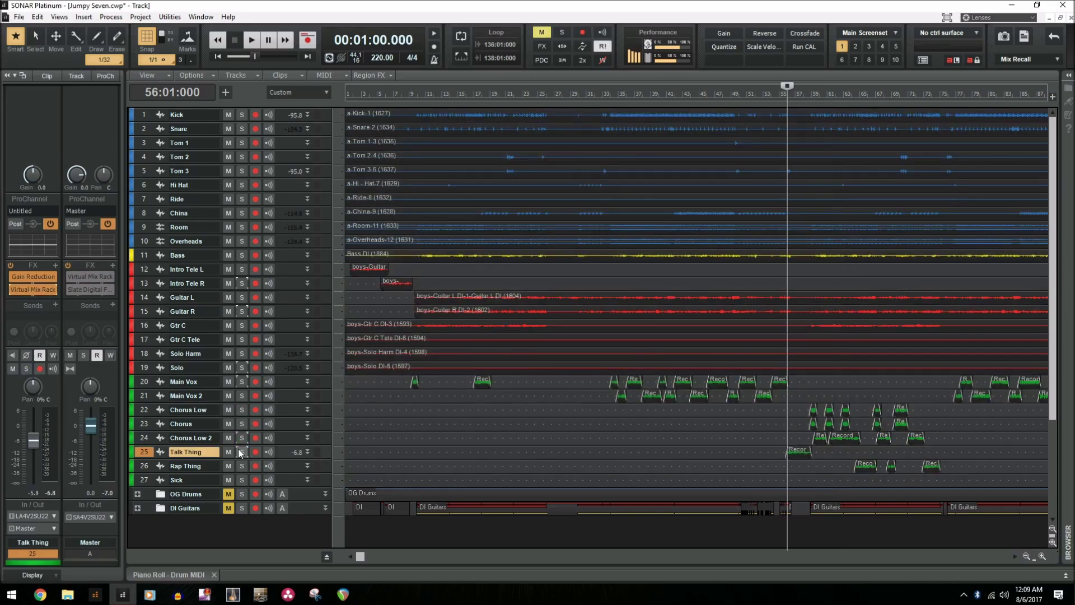
double_click(49, 272)
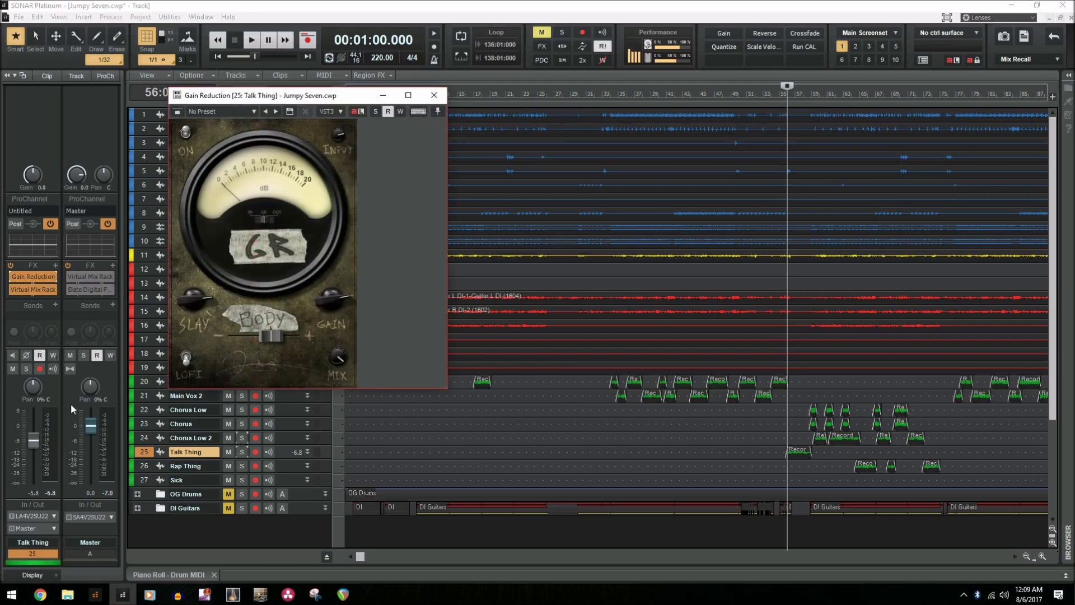
double_click(31, 288)
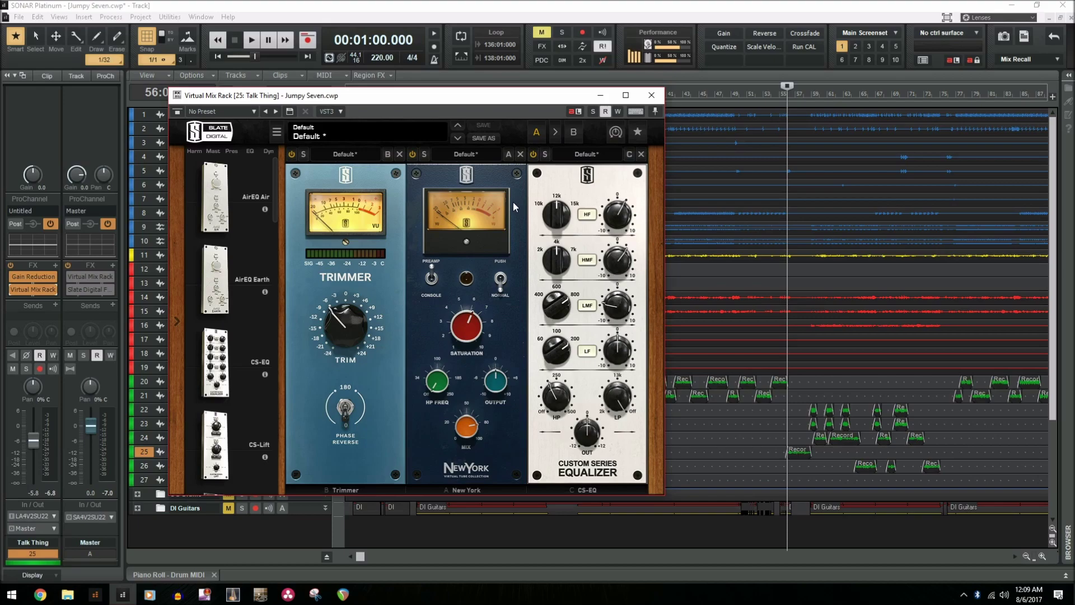
Step: Audition Talk Thing with Gain Reduction and Virtual Mix Rack bypassed, re-enable them one at a time, and close the Virtual Mix Rack
click(13, 290)
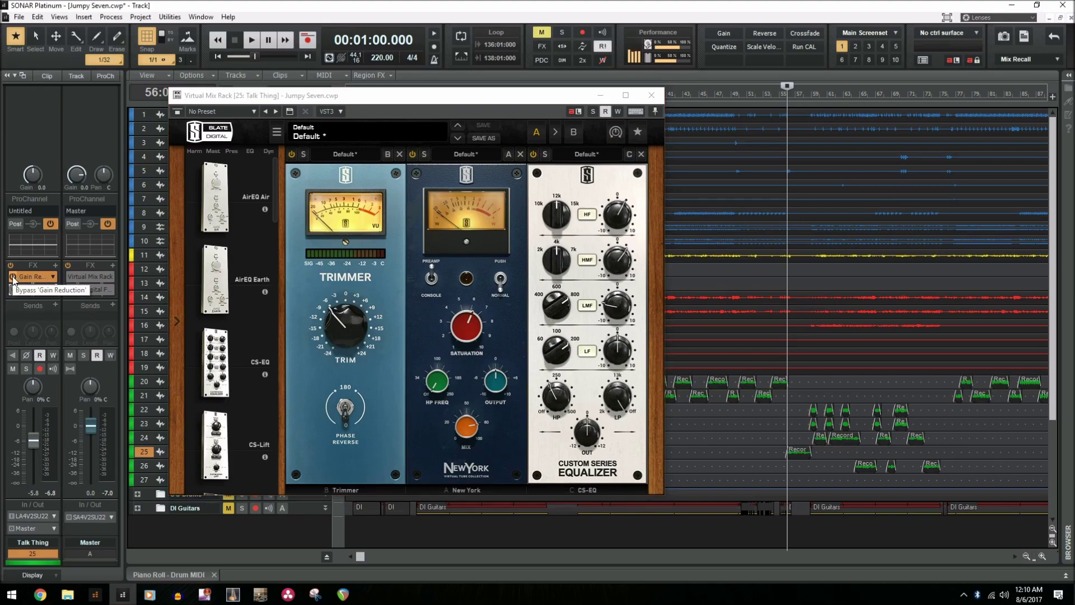
click(12, 277)
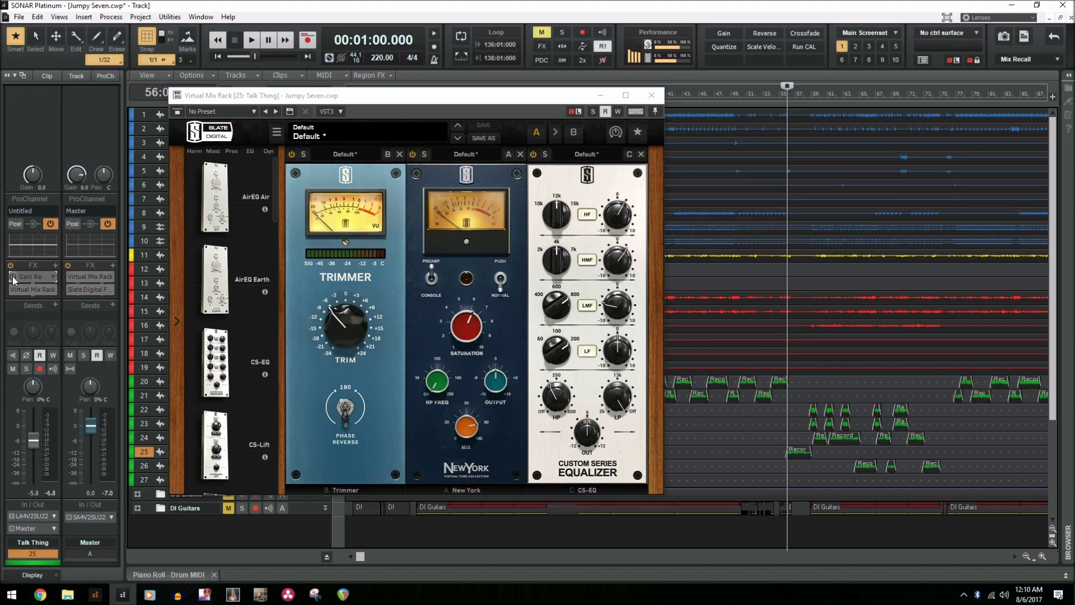
key(space)
click(13, 277)
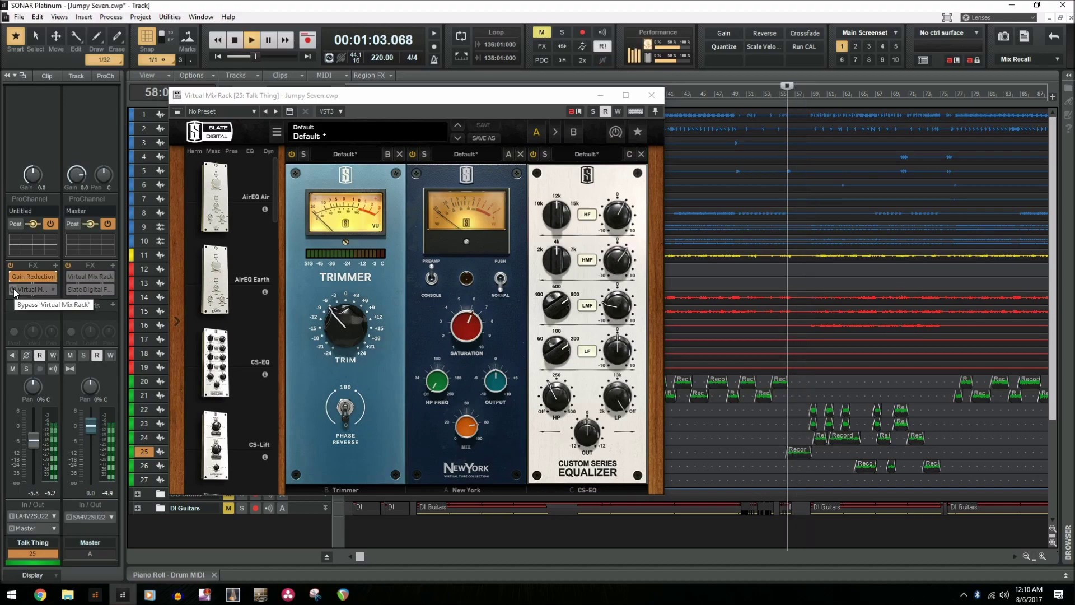
key(space)
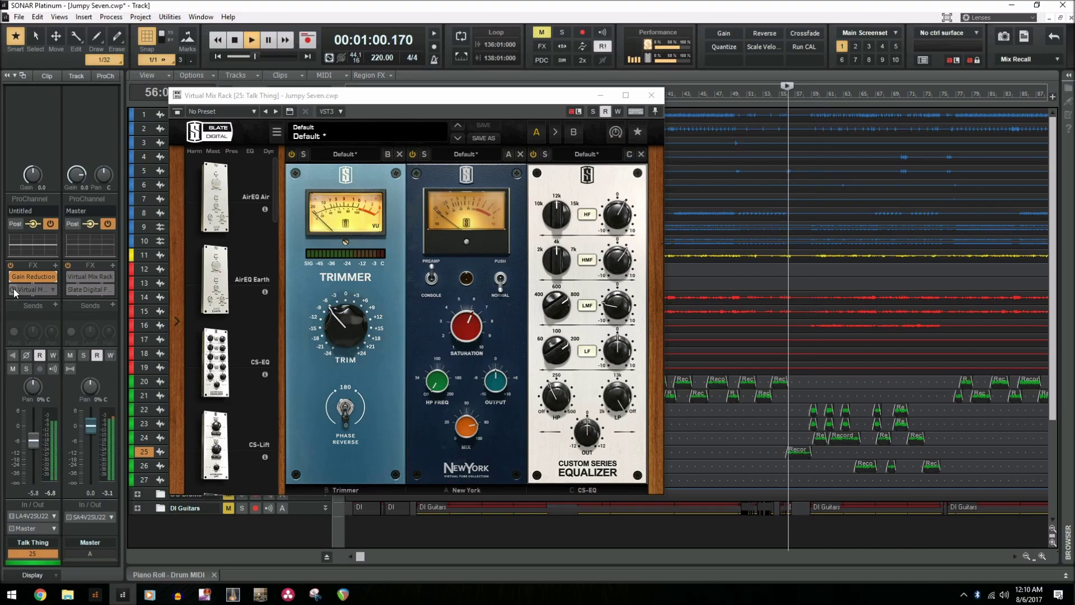
click(13, 289)
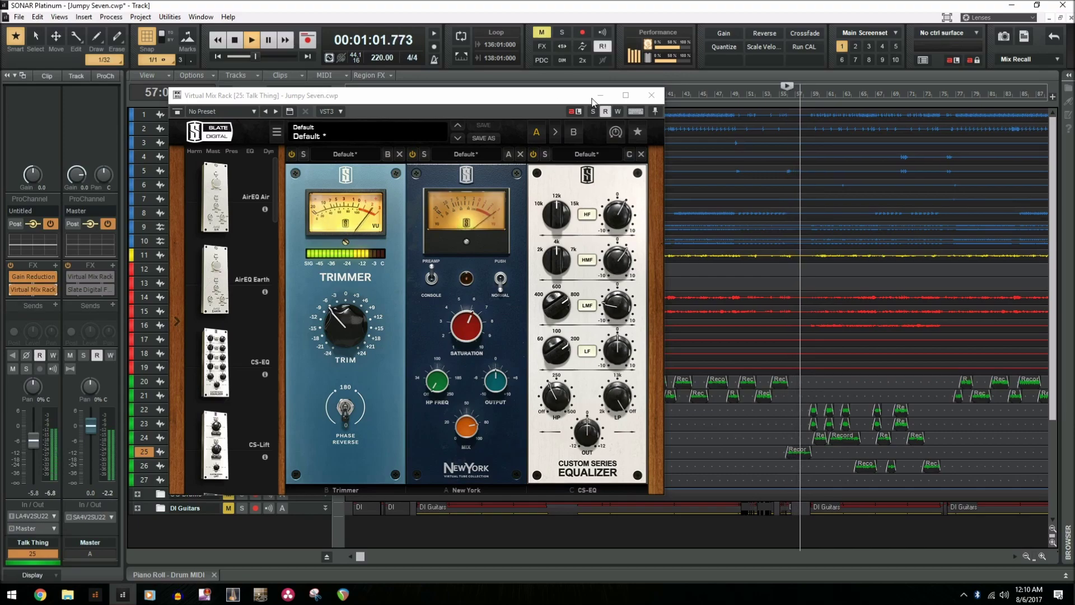
click(651, 96)
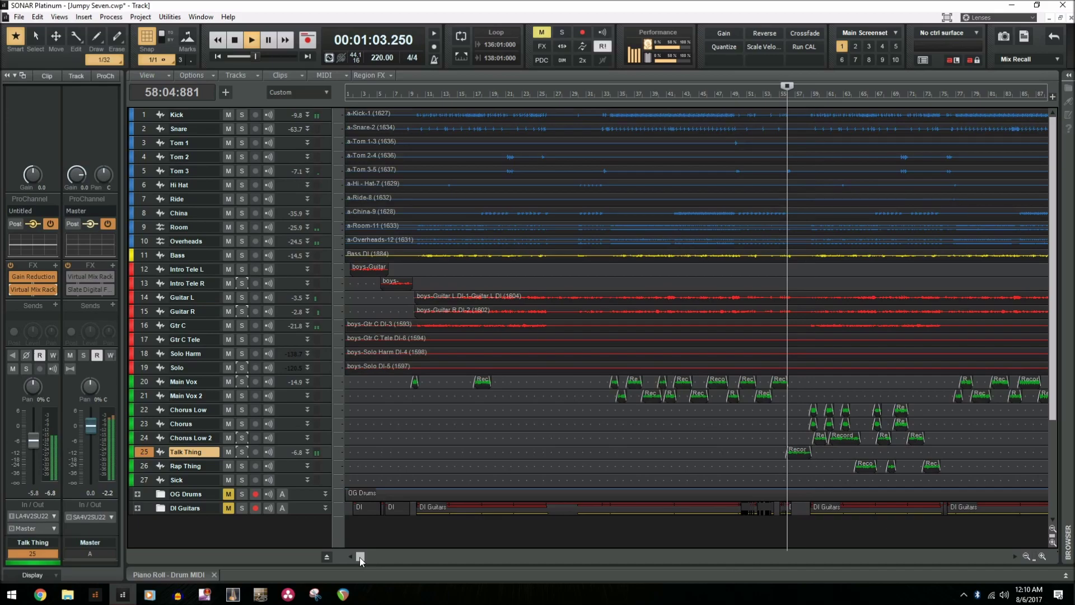
key(space)
Step: Move the playback position to measure 64, solo the Rap Thing track, and open its Gain Reduction plug-in
drag(361, 558, 415, 556)
click(702, 98)
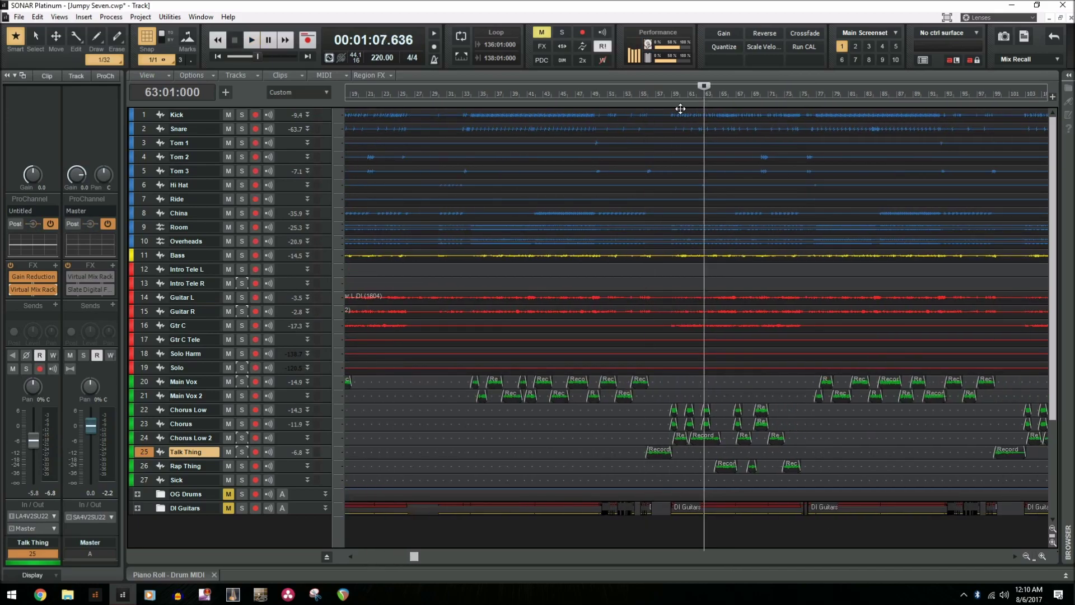
click(712, 93)
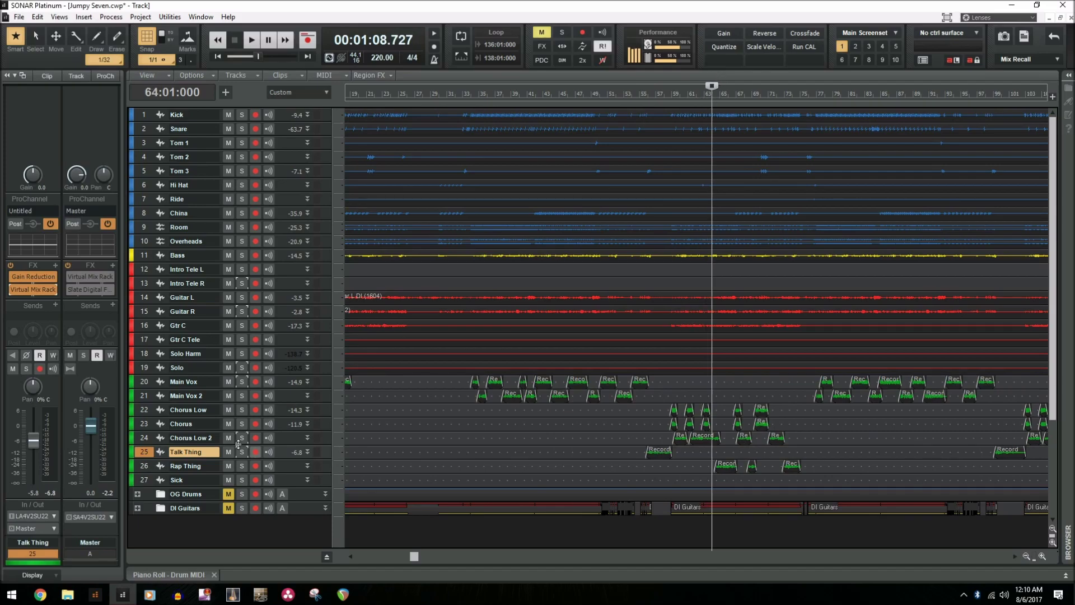
click(241, 466)
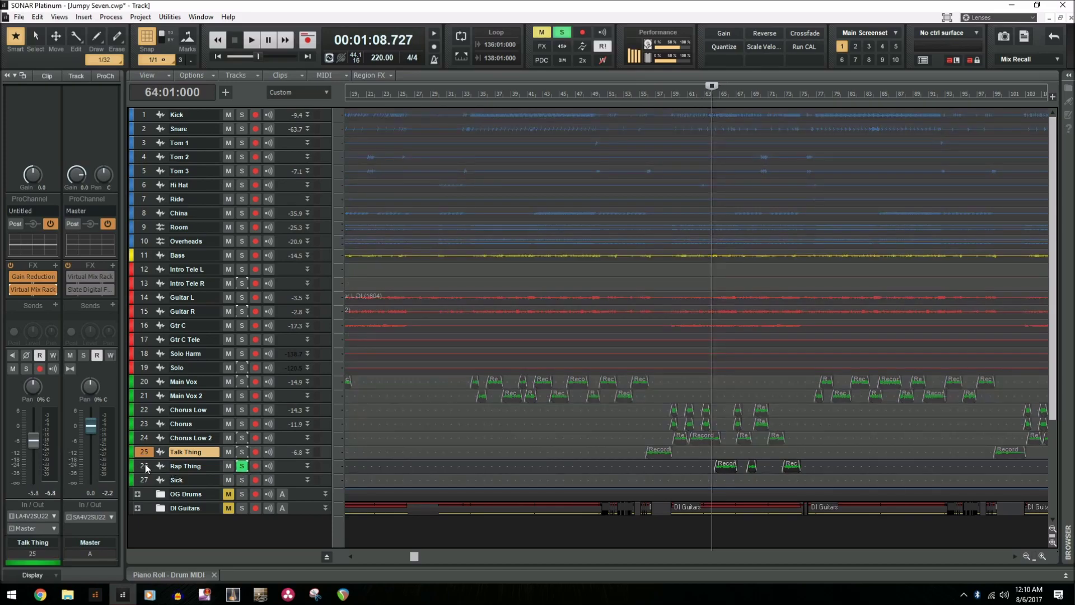
double_click(25, 264)
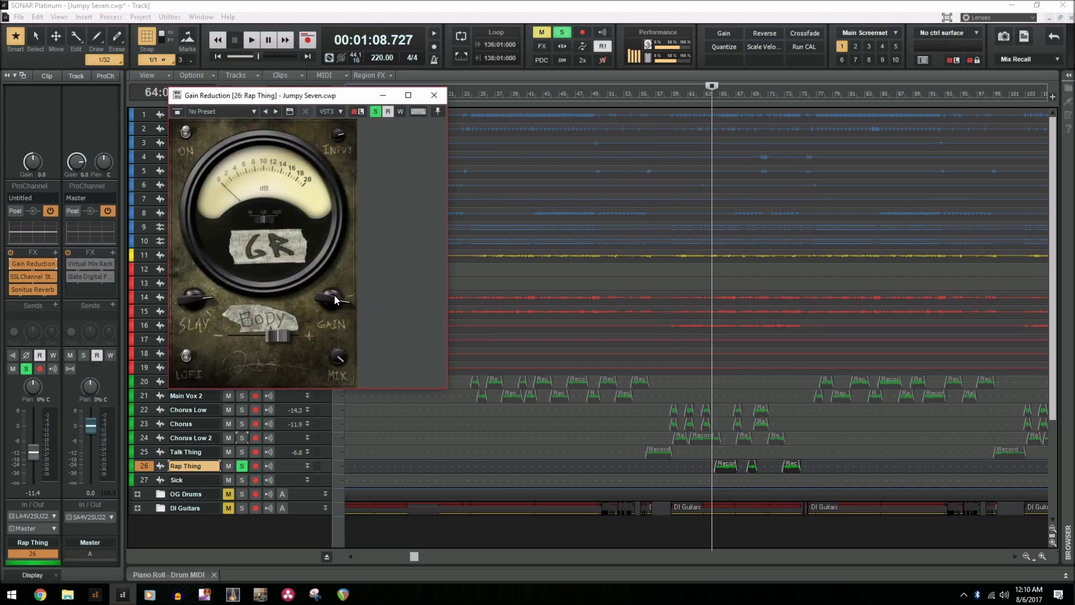
Step: Bypass Rap Thing's three effects, re-enable only Gain Reduction, and audition the track from measure 64
click(12, 290)
click(12, 277)
click(12, 264)
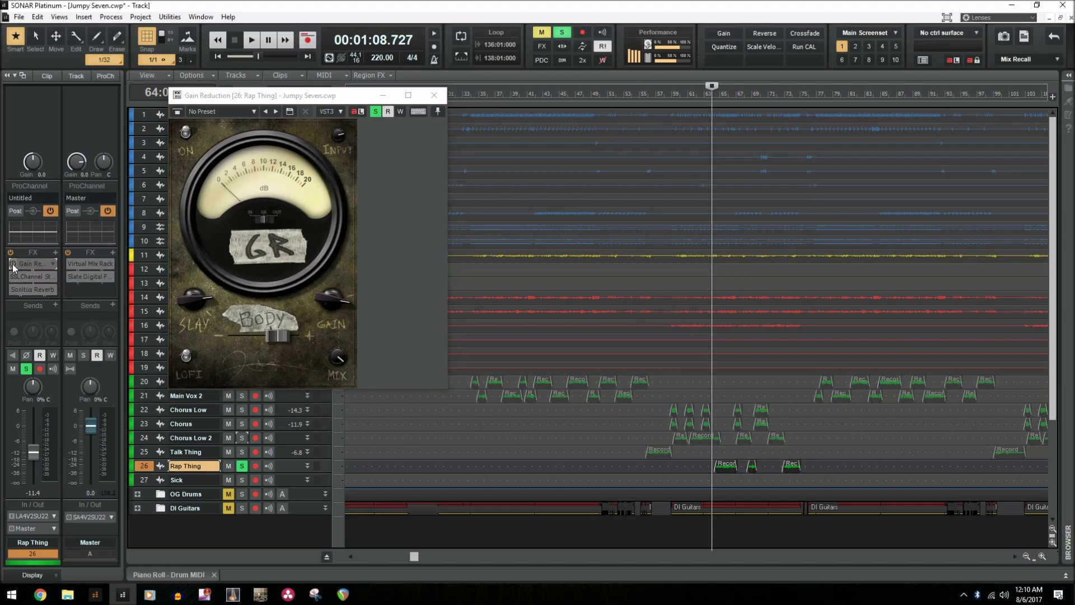
click(12, 264)
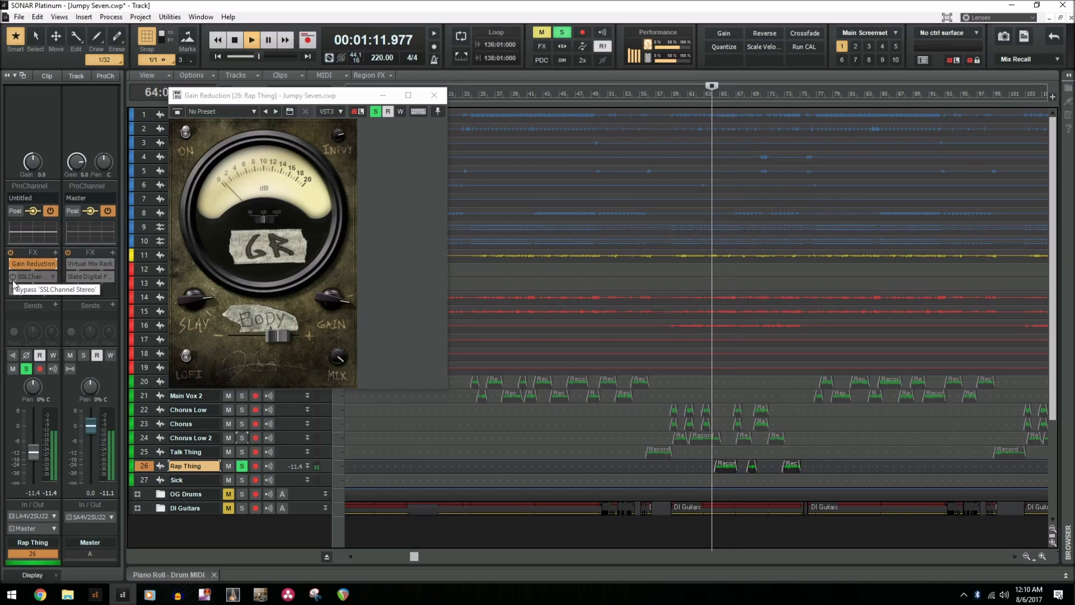
key(space)
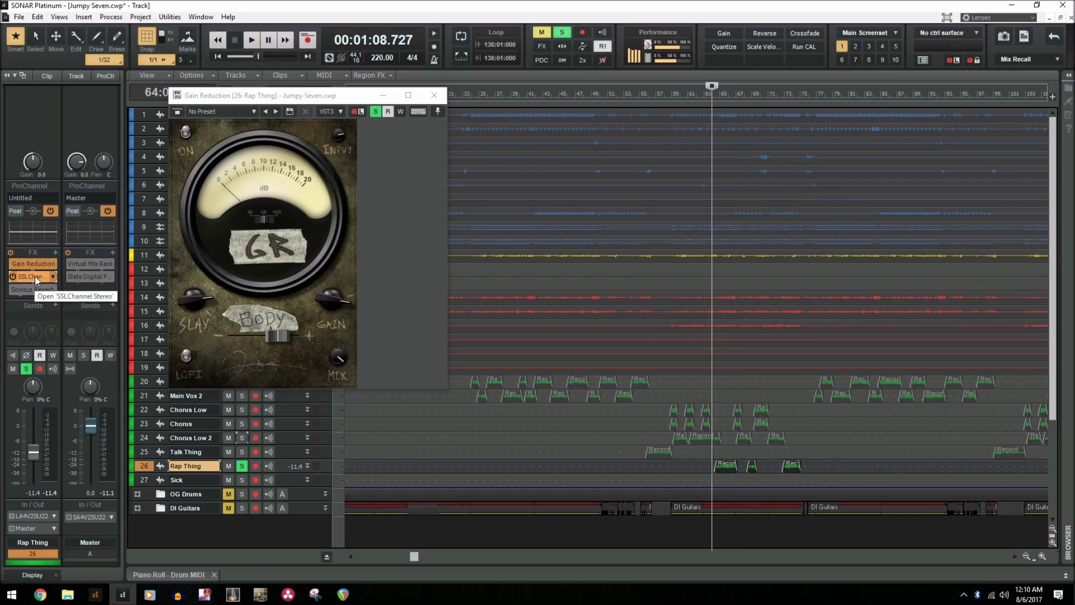
Step: Open Rap Thing's SSLChannel Stereo, examine its high-frequency EQ, and audition the track with the plug-in bypassed and enabled
double_click(35, 277)
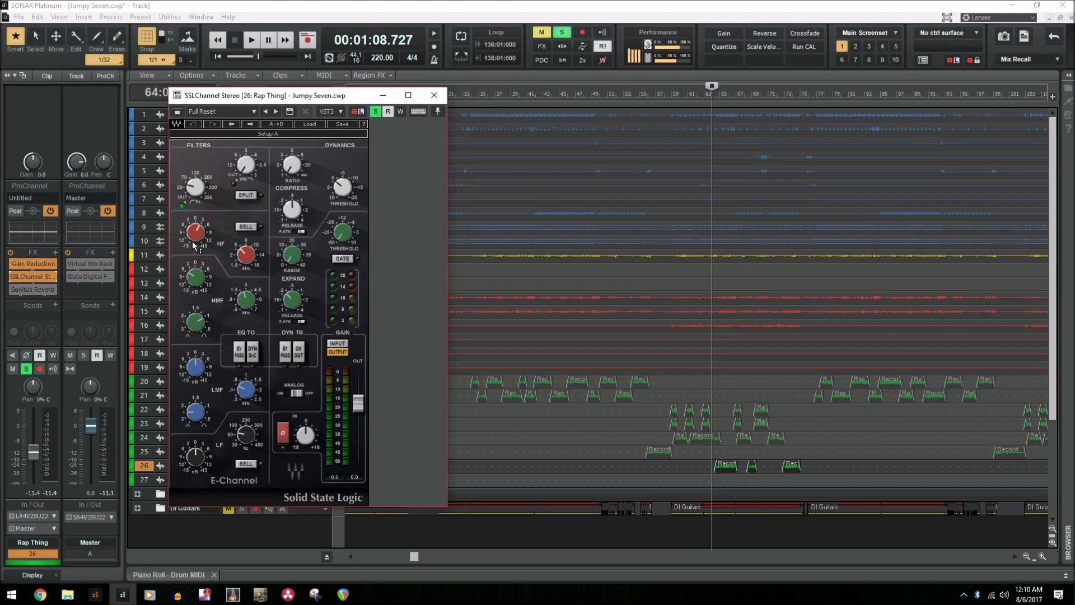
mouse_move(200, 242)
mouse_move(245, 254)
click(9, 277)
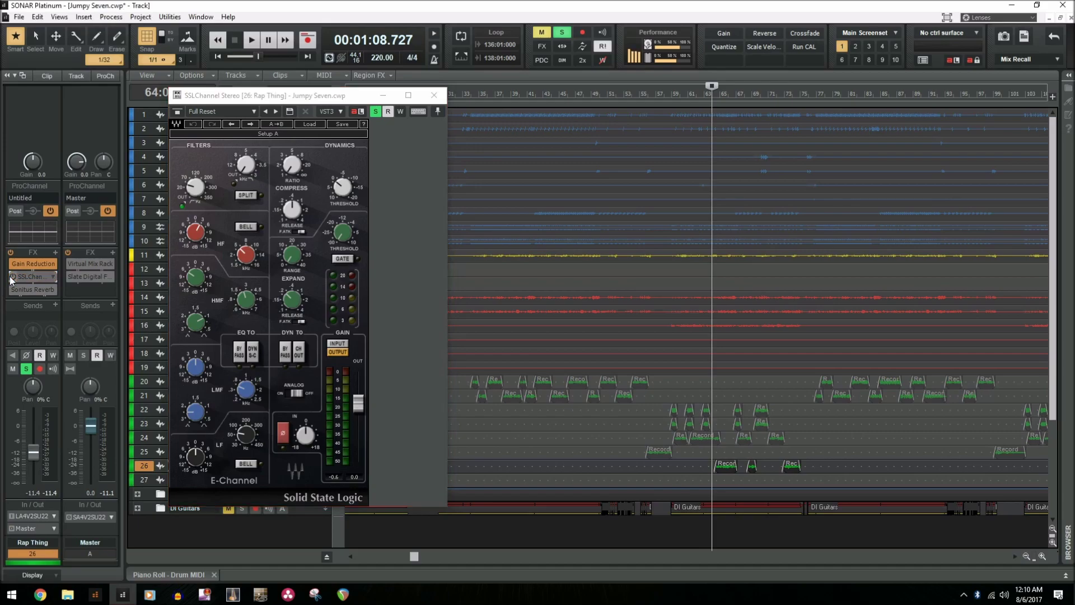
key(space)
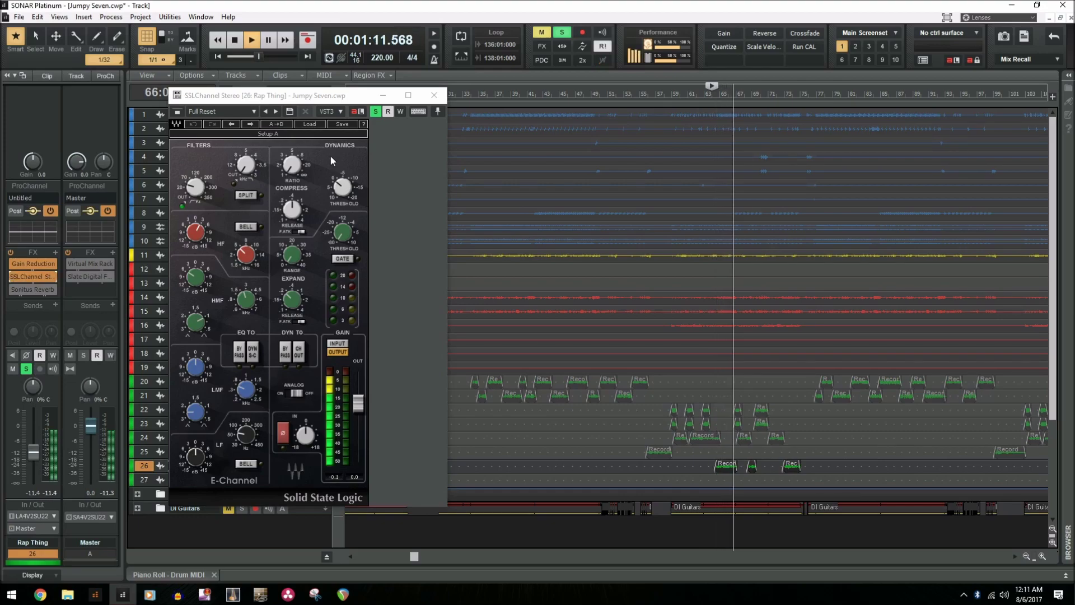
click(434, 96)
key(space)
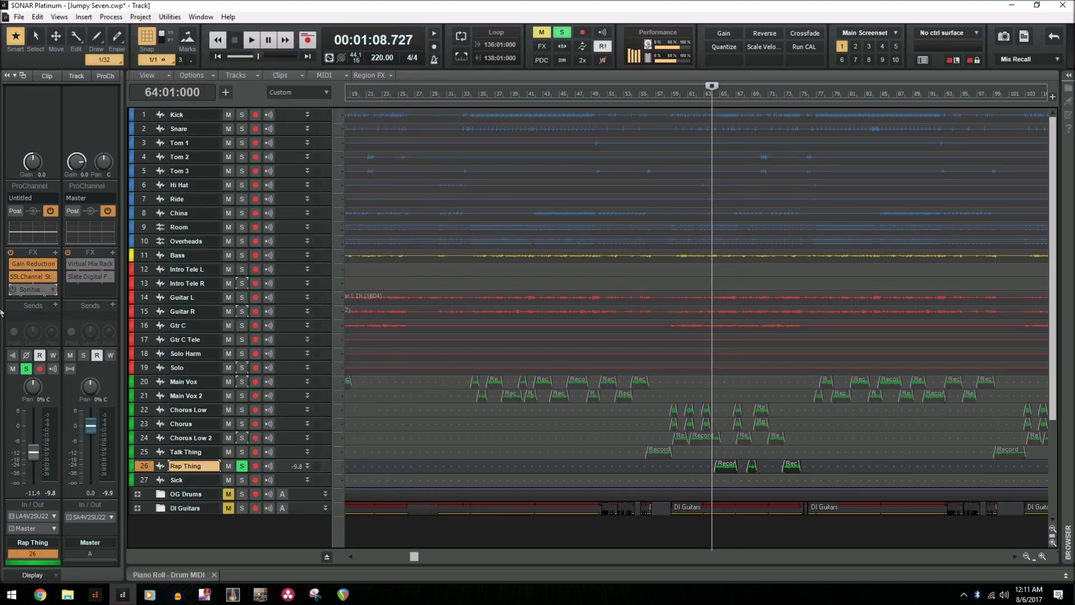
Step: Examine Rap Thing's Sonitus Reverb settings, audition the track with the reverb enabled, and close the plug-in
double_click(18, 290)
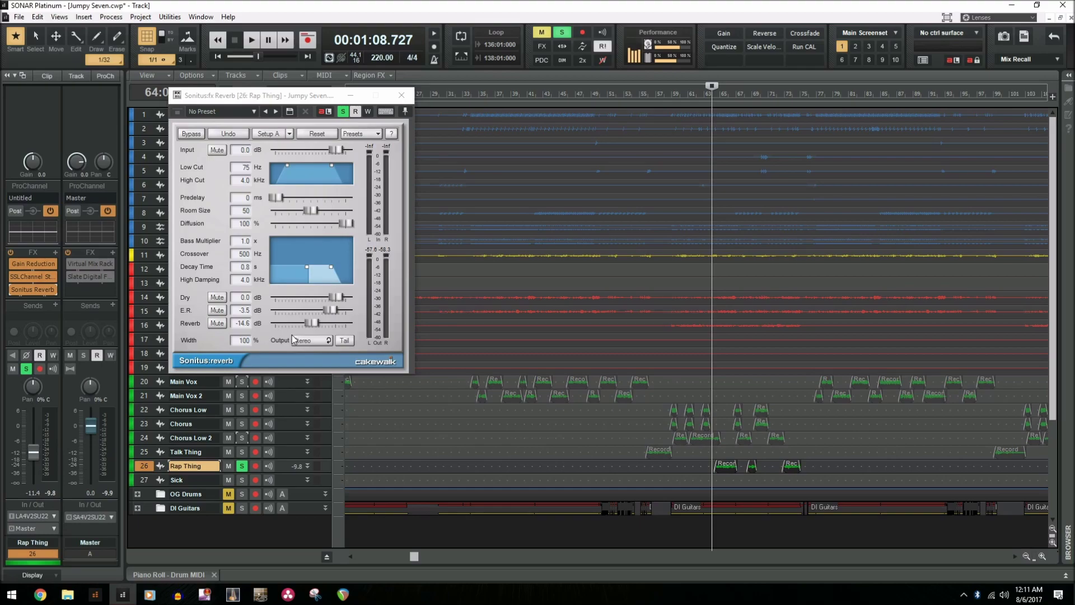
key(space)
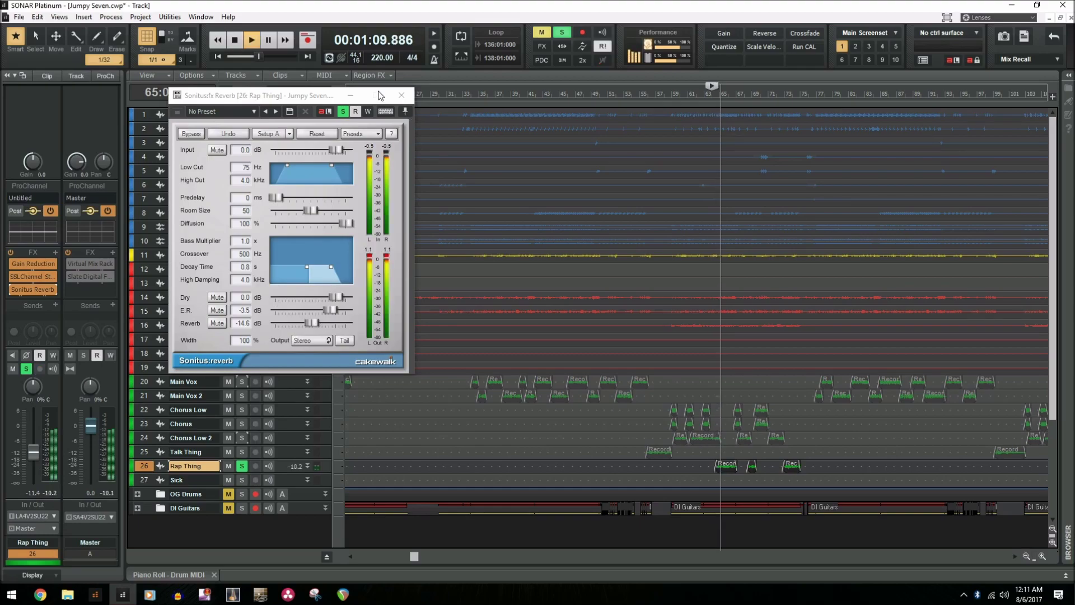
key(space)
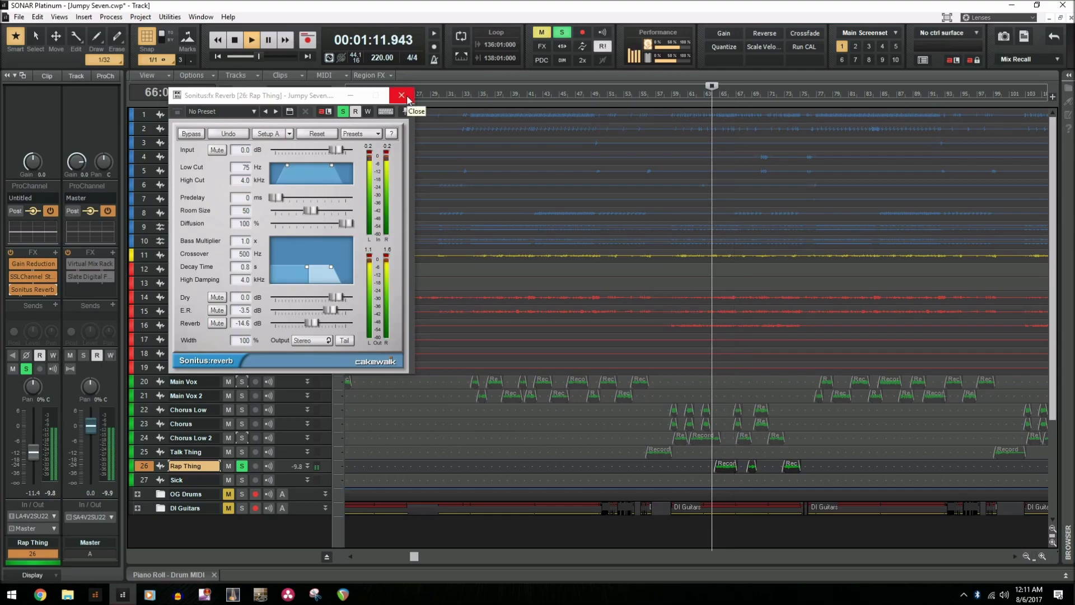
click(405, 96)
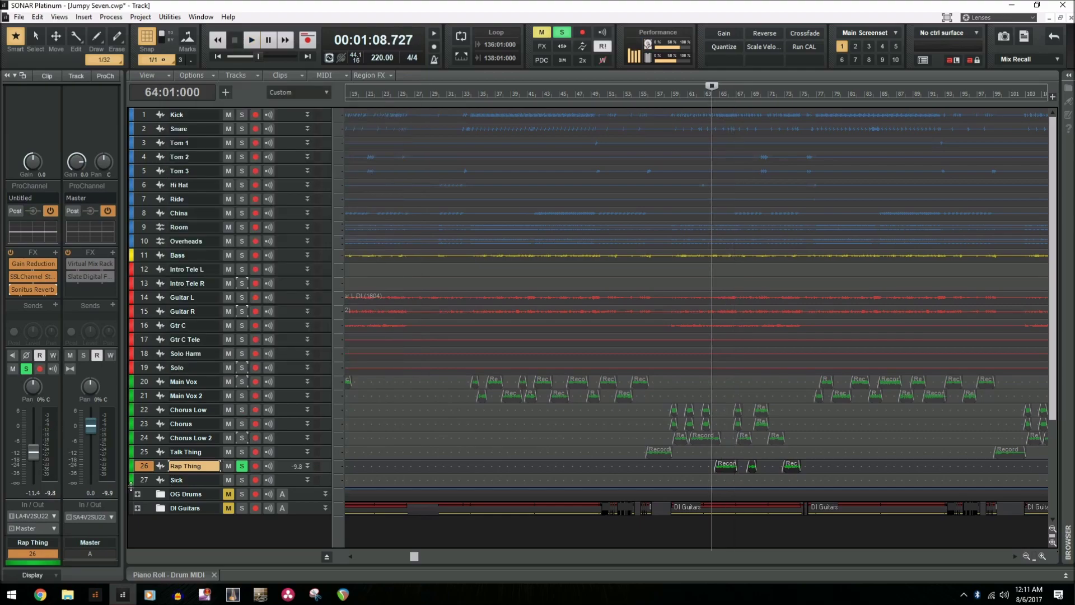
Step: Compare the effect chains of the Sick and Rap Thing tracks, keep Sick selected, and clear the Rap Thing solo
click(160, 484)
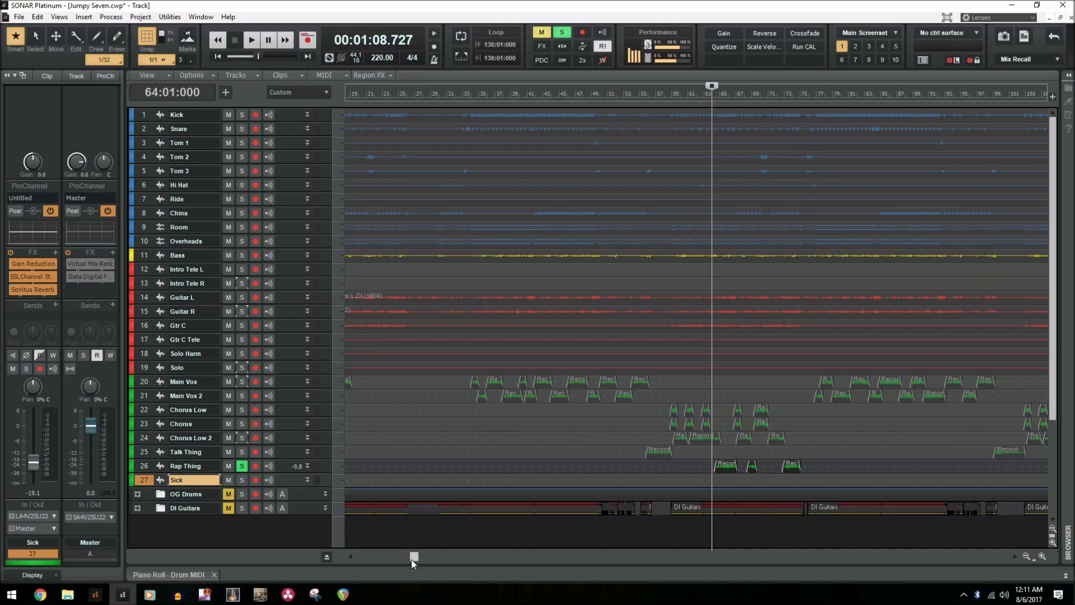
click(149, 470)
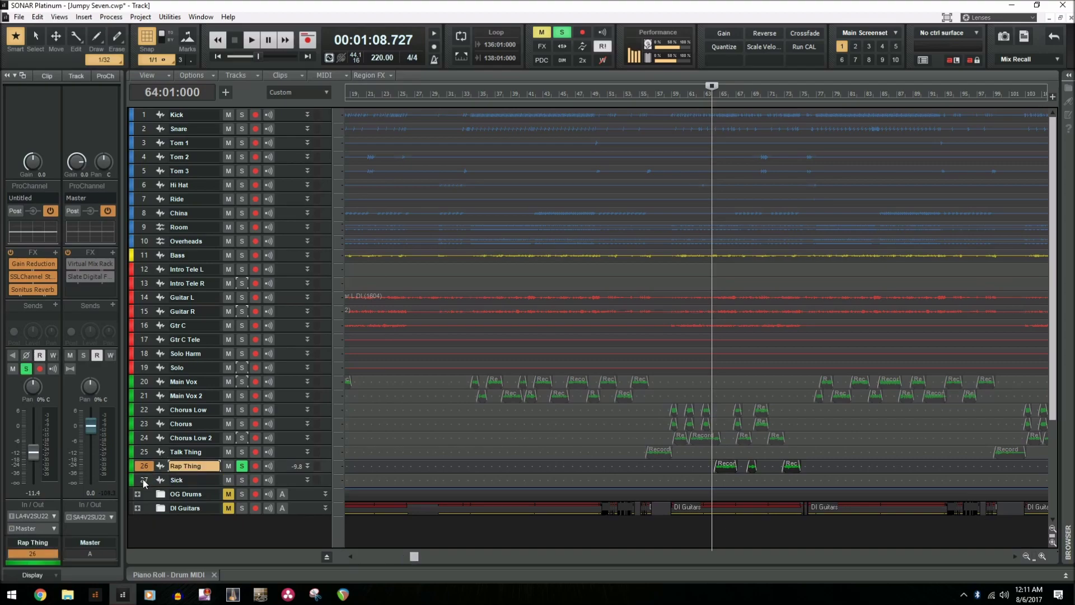
click(141, 485)
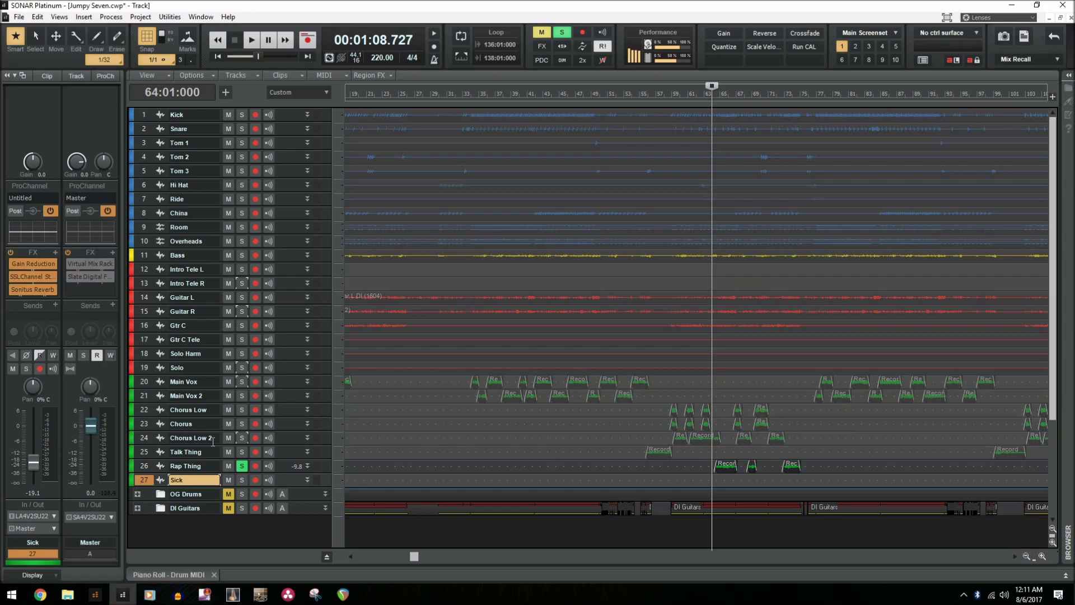
click(242, 465)
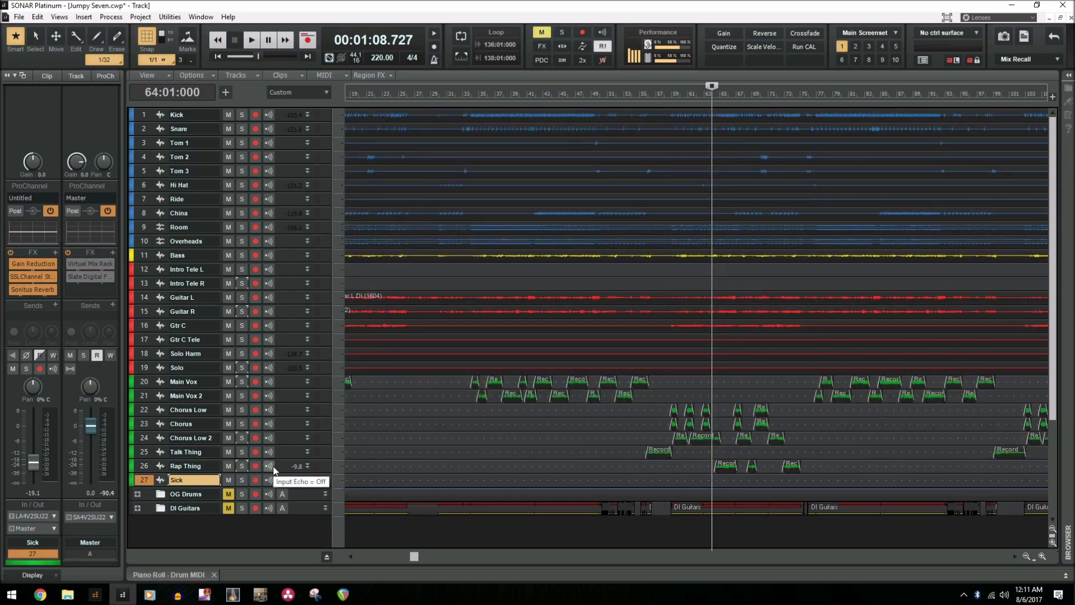
Step: Enable and open the Master bus's Virtual Mix Rack, and audition the full mix from measure 34 with it bypassed and enabled
click(471, 90)
click(70, 263)
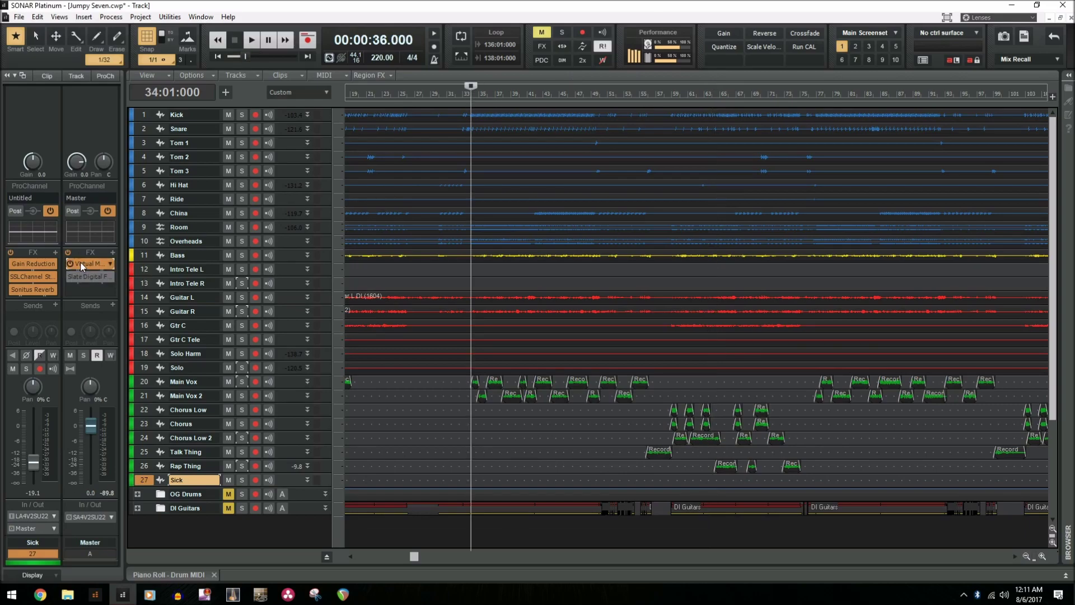
double_click(82, 267)
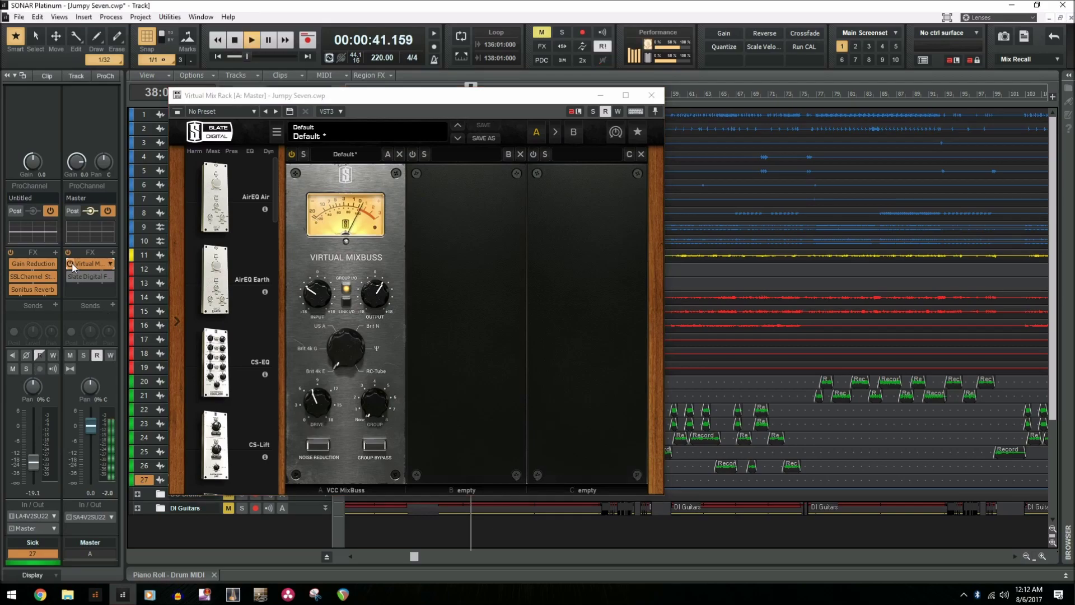
click(71, 264)
key(space)
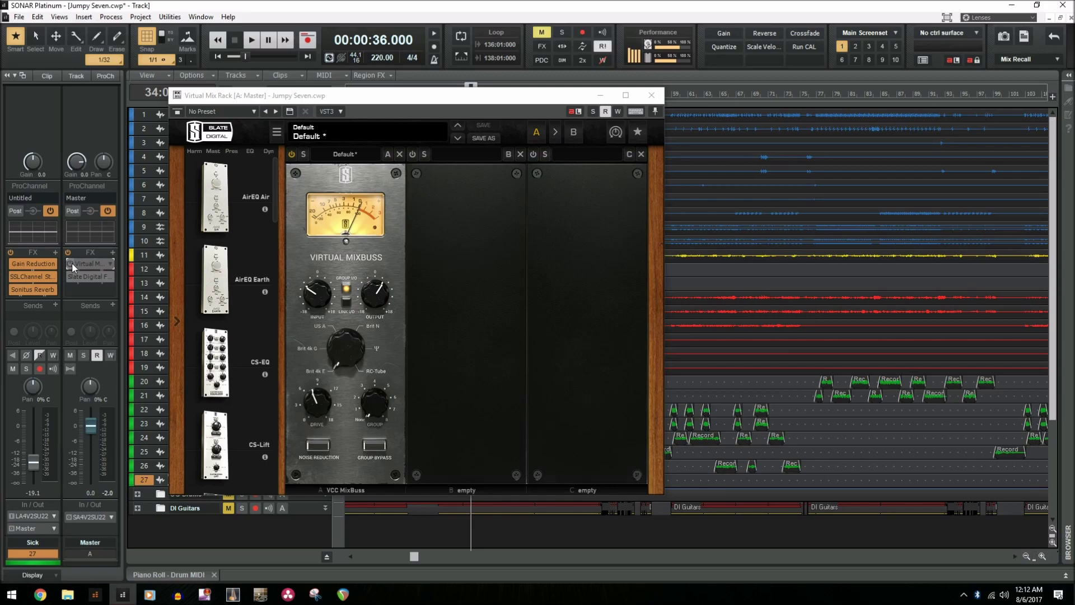
key(space)
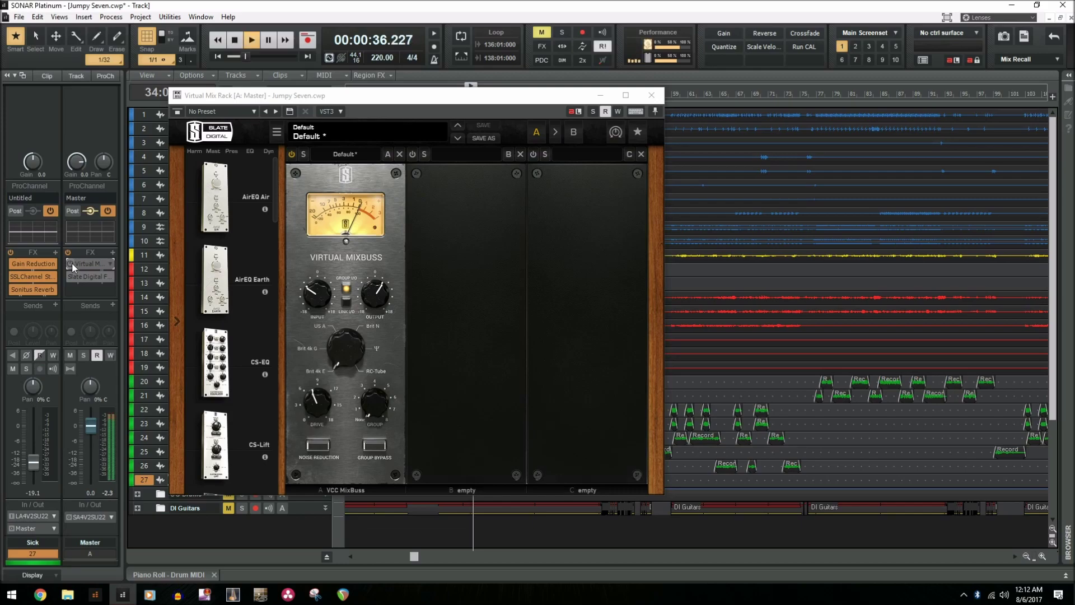
click(72, 264)
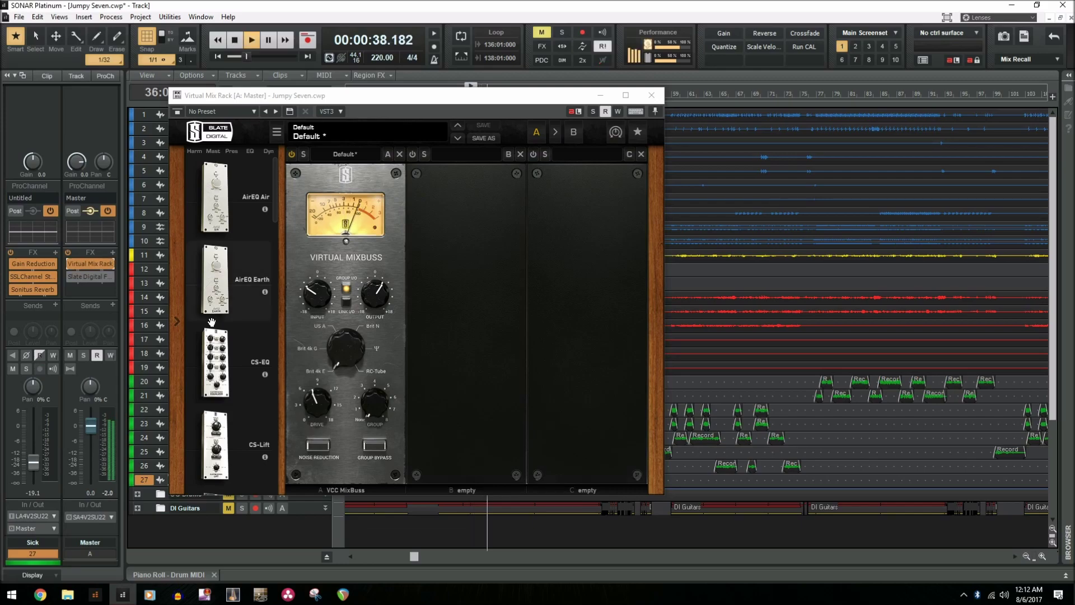
Step: Enable and open the Master bus's Slate Digital FG-X, and turn on Constant Gain Monitoring
click(72, 278)
key(space)
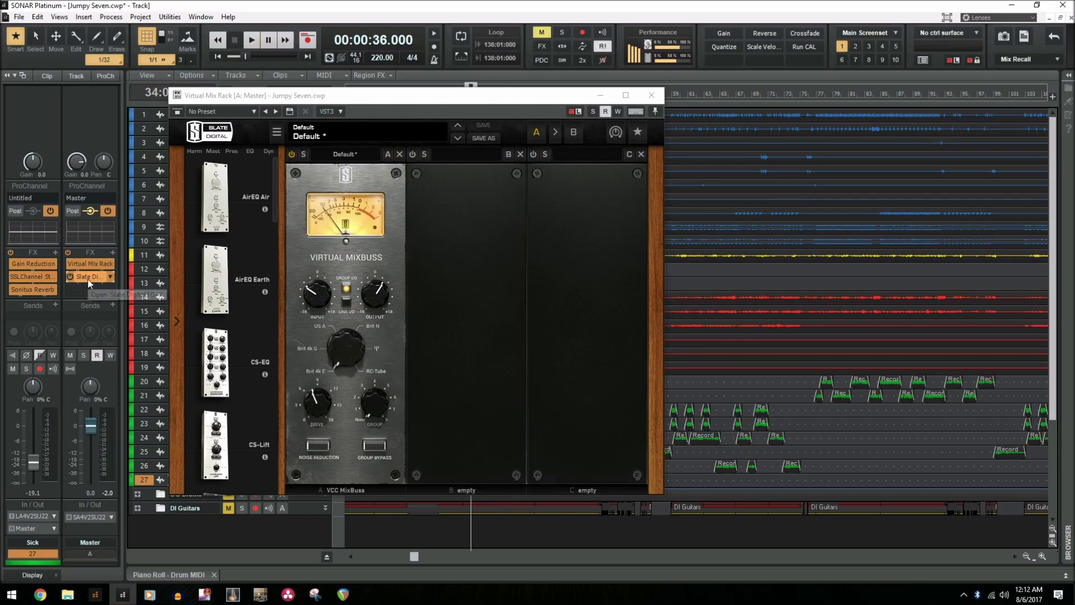
double_click(89, 278)
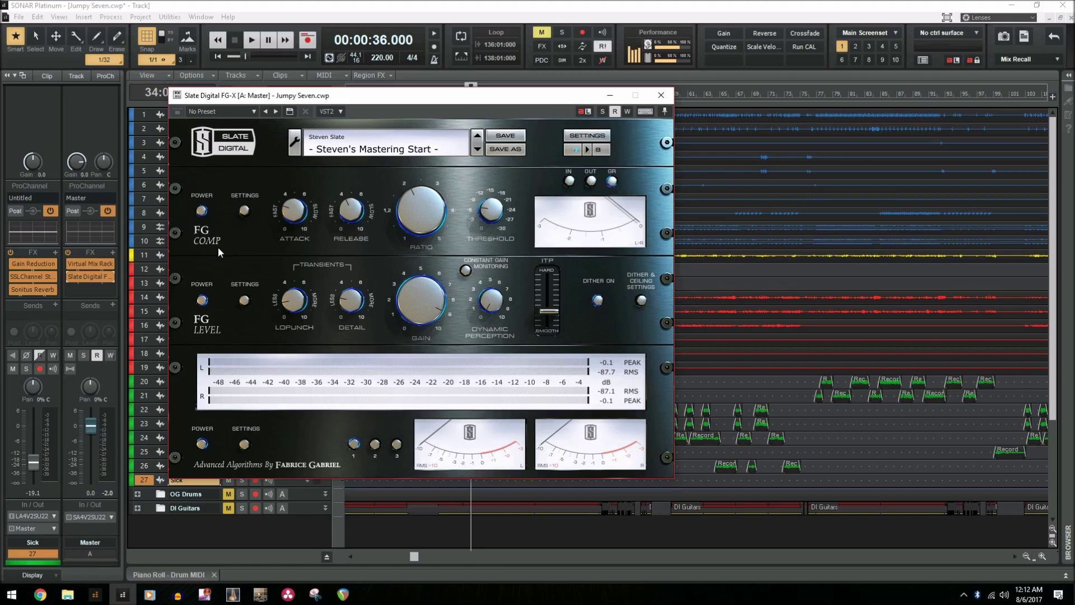
click(465, 271)
Step: Audition the full mix from measure 34 with the Master bus's FG-X bypassed and enabled
click(68, 277)
key(space)
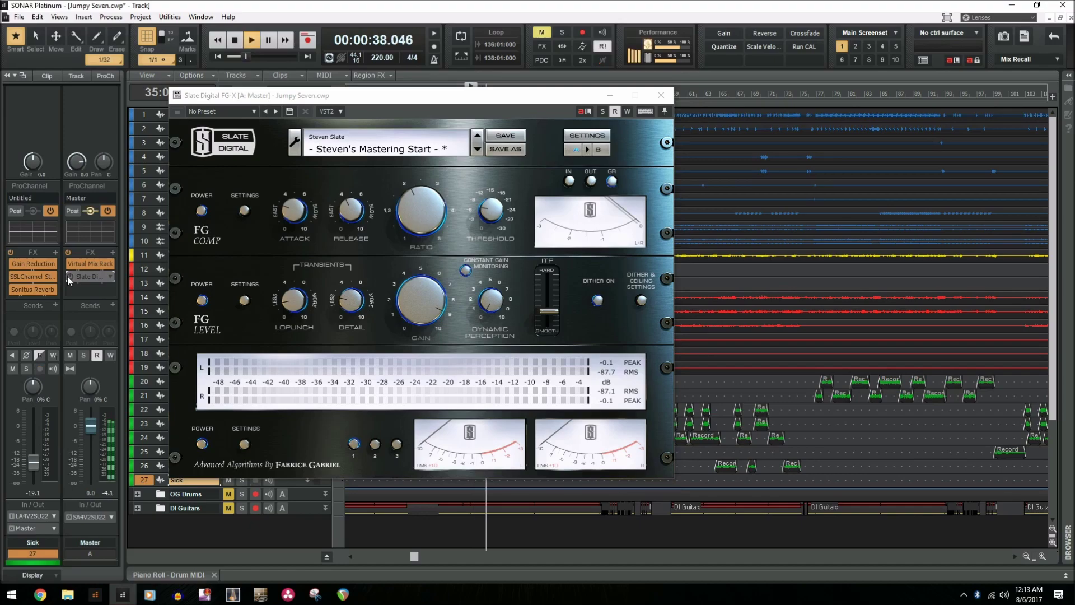
click(68, 276)
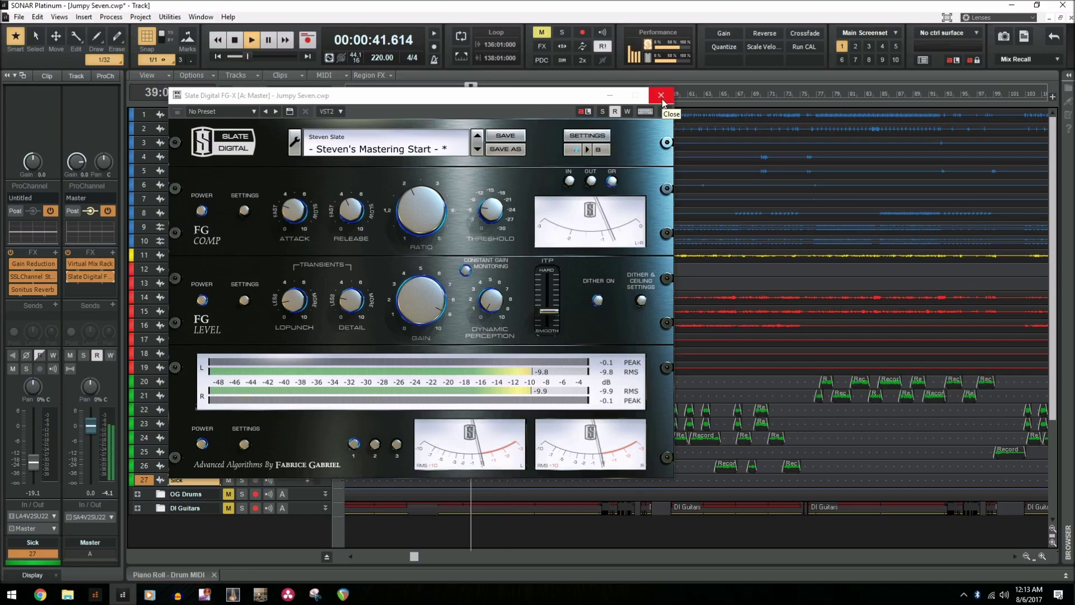
key(space)
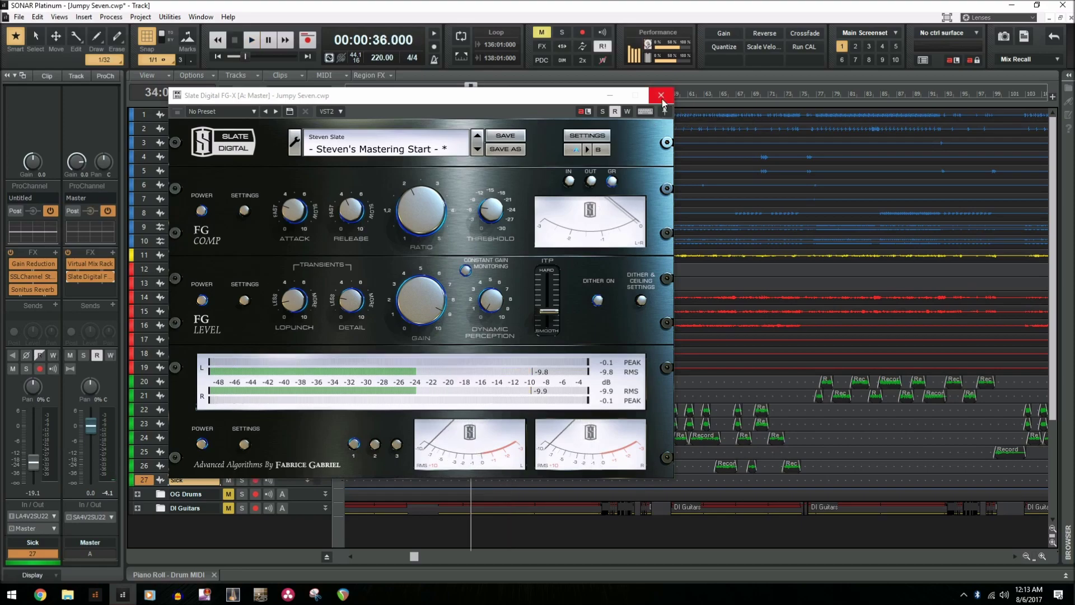